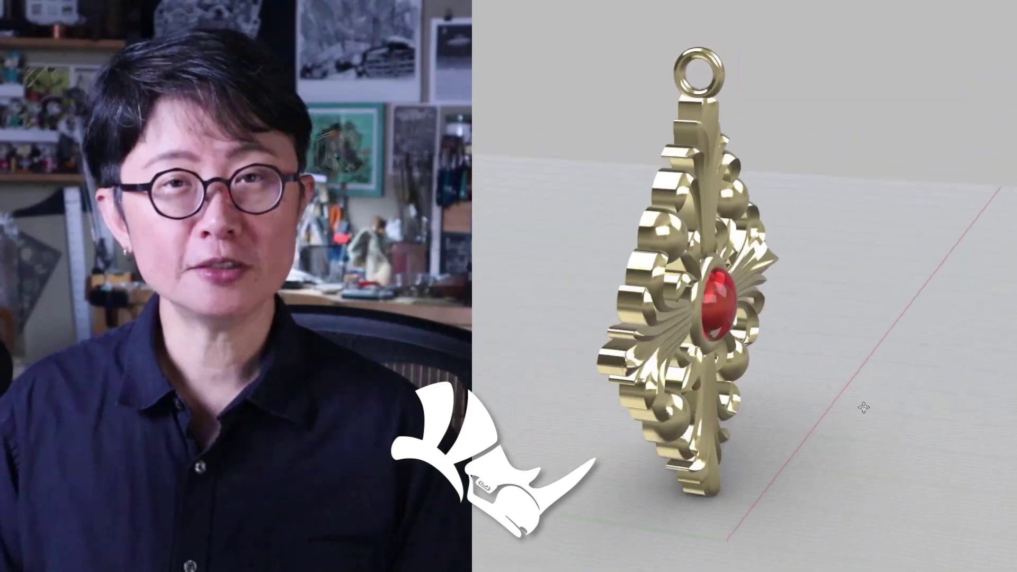
Examine the finished pendant model from several angles, both rendered and in ghosted display.
right_drag(862, 408, 766, 412)
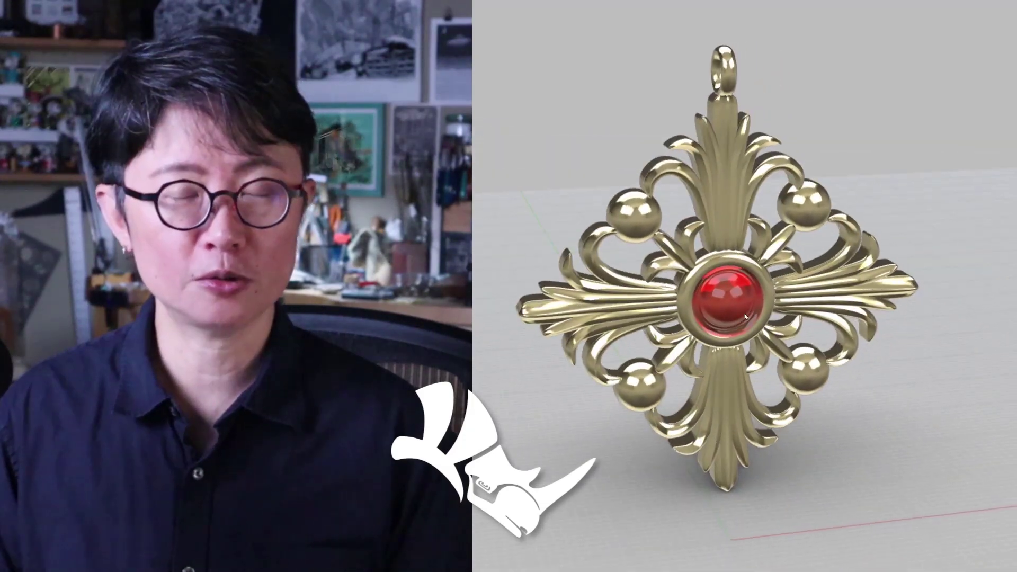
scroll(744, 314, up, 3)
scroll(755, 320, down, 4)
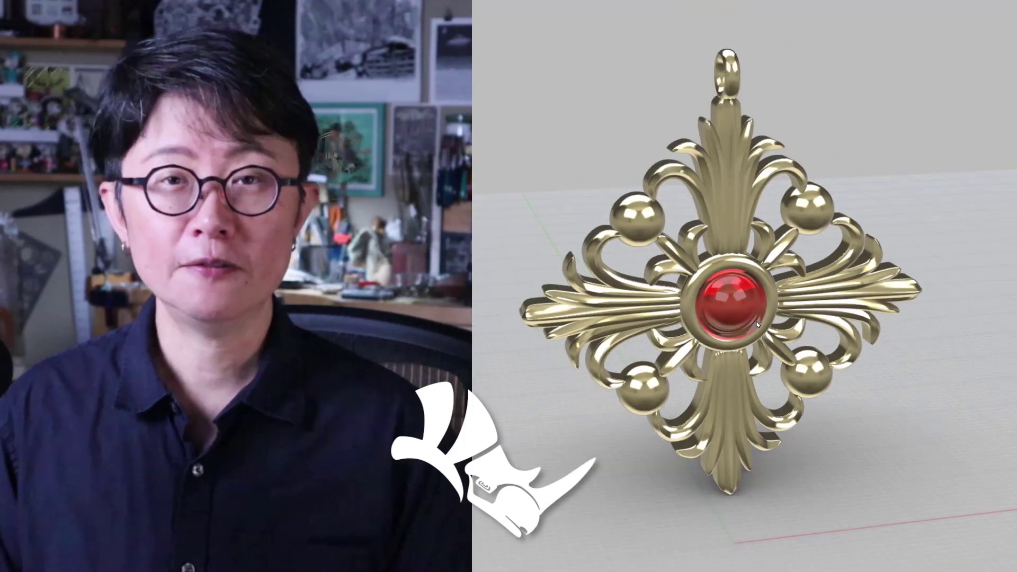
scroll(759, 323, up, 3)
scroll(762, 323, down, 2)
mouse_move(762, 324)
right_down()
mouse_move(917, 316)
mouse_move(765, 322)
right_up()
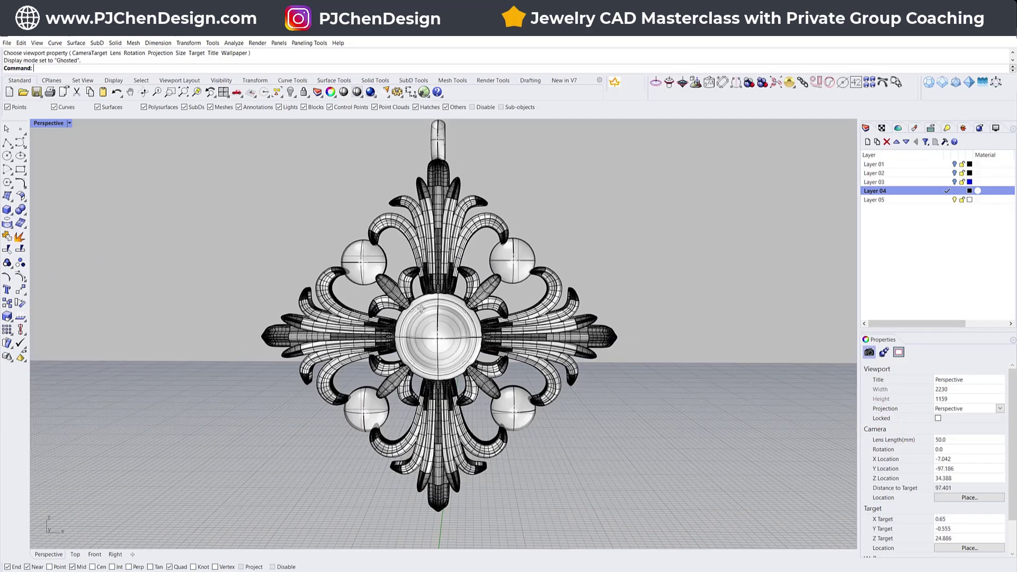
mouse_move(421, 309)
right_down()
mouse_move(471, 307)
mouse_move(402, 310)
right_up()
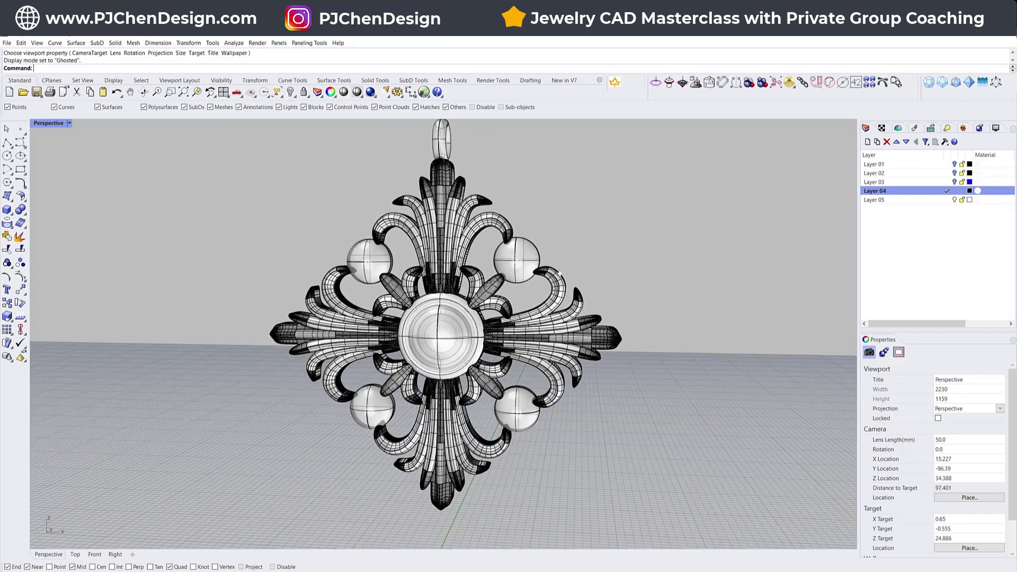
right_drag(560, 272, 474, 255)
Hide the closed extrusion surrounding the pendant's ornament in the perspective view.
click(474, 255)
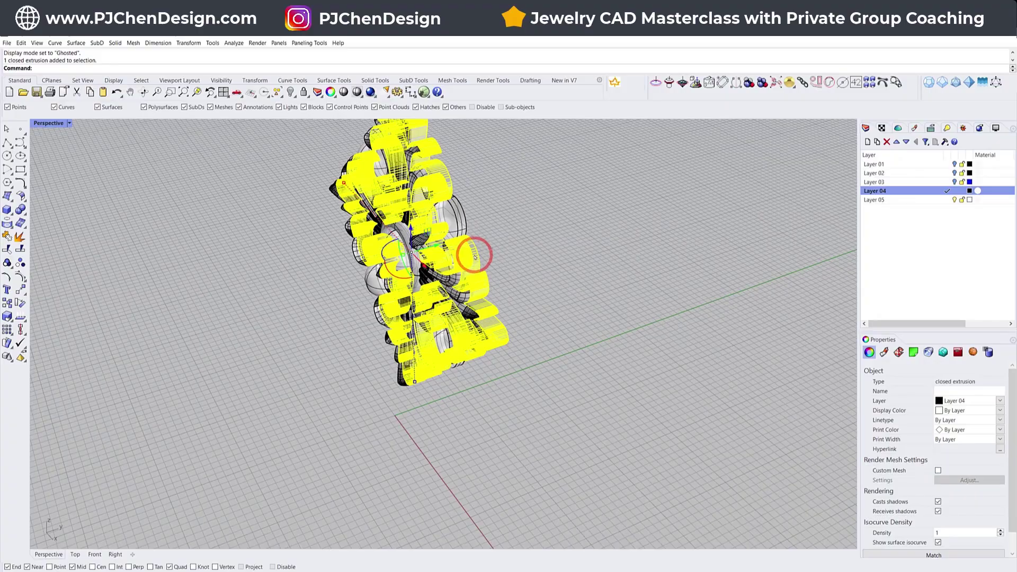
right_drag(544, 308, 549, 264)
scroll(548, 265, up, 3)
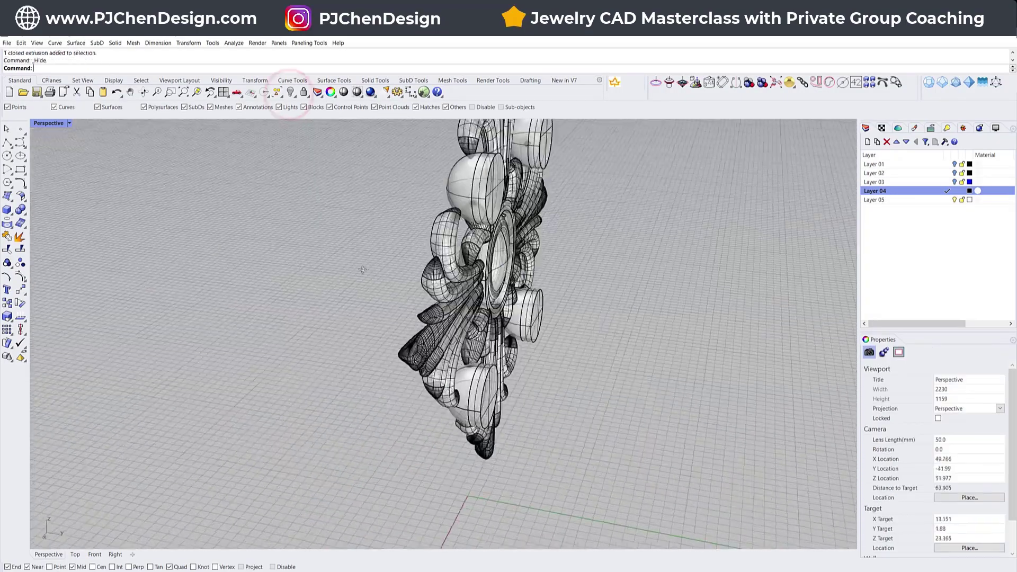
Examine the pendant's spheres, center stone and leaf scrolls up close, selecting parts to see how they are divided.
right_drag(363, 269, 477, 255)
scroll(410, 304, up, 3)
click(376, 414)
shift+click(141, 392)
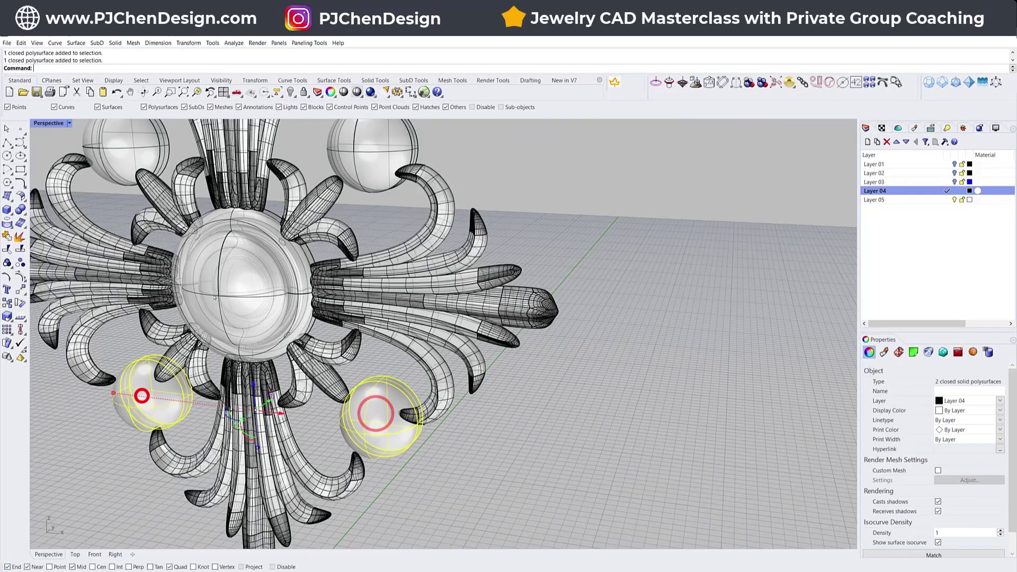
shift+click(243, 275)
shift+click(377, 161)
click(243, 276)
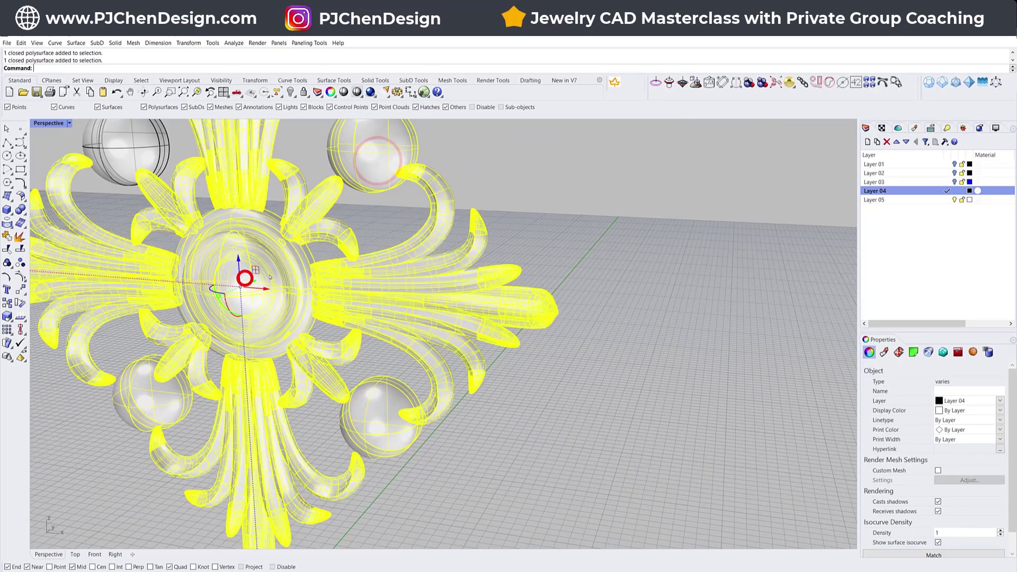
click(609, 265)
right_drag(373, 411, 360, 273)
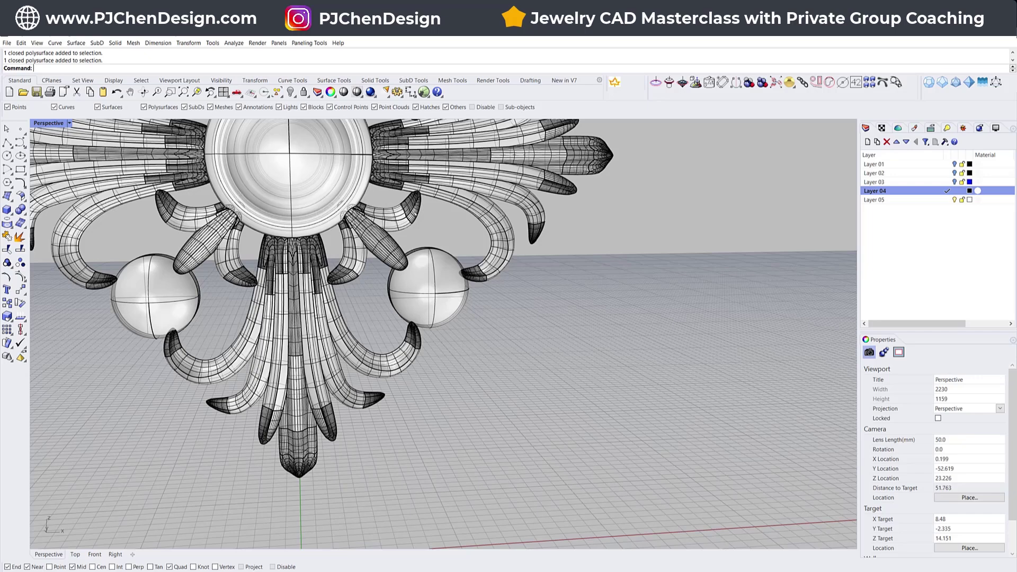
scroll(373, 275, down, 2)
shift+right_drag(374, 276, 383, 355)
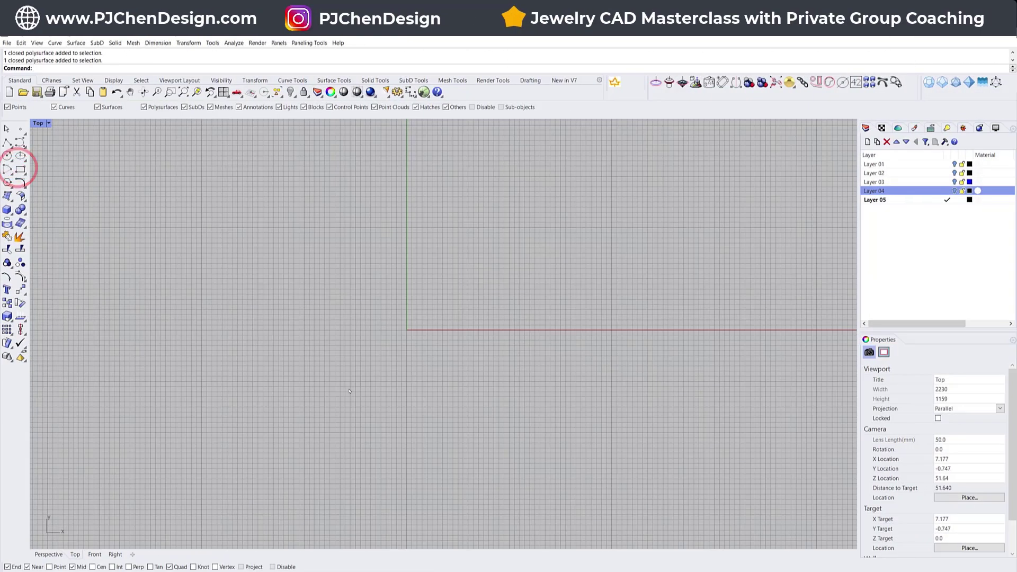
Draw a 30 by 30 square centered on the origin in the Top view using the Rectangle command.
click(20, 168)
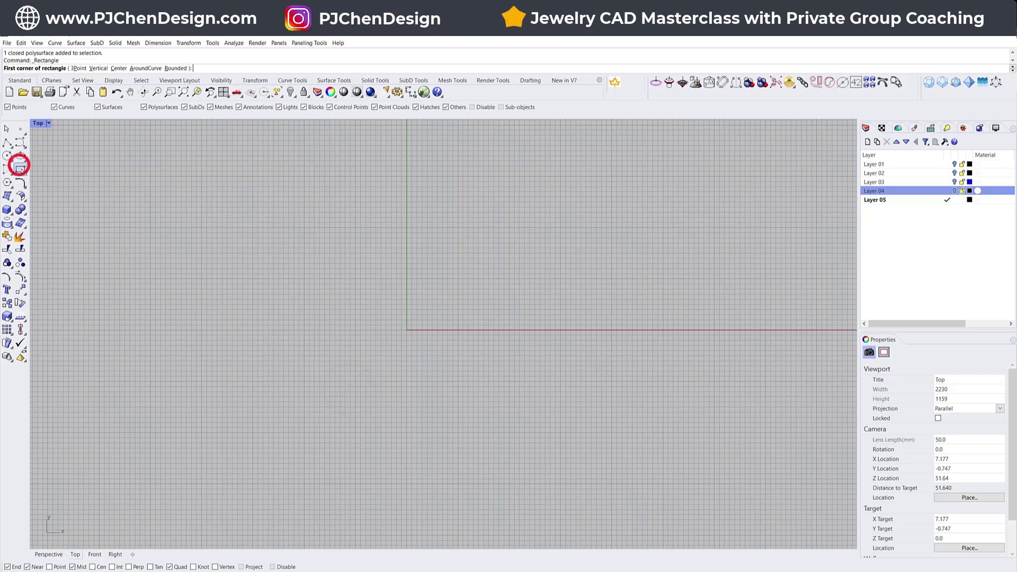
click(121, 69)
text(0)
key(Return)
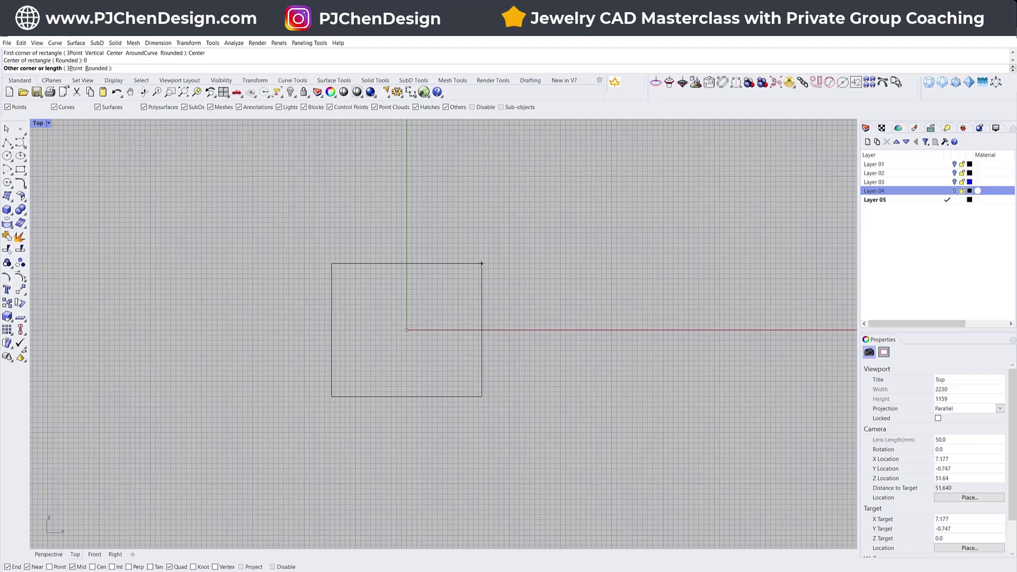
text(30)
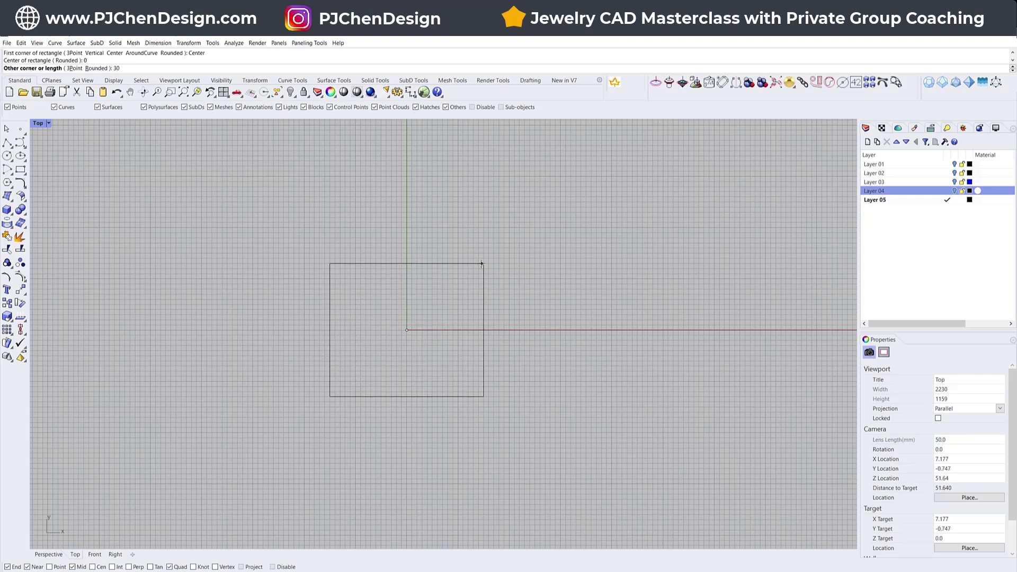
key(Return)
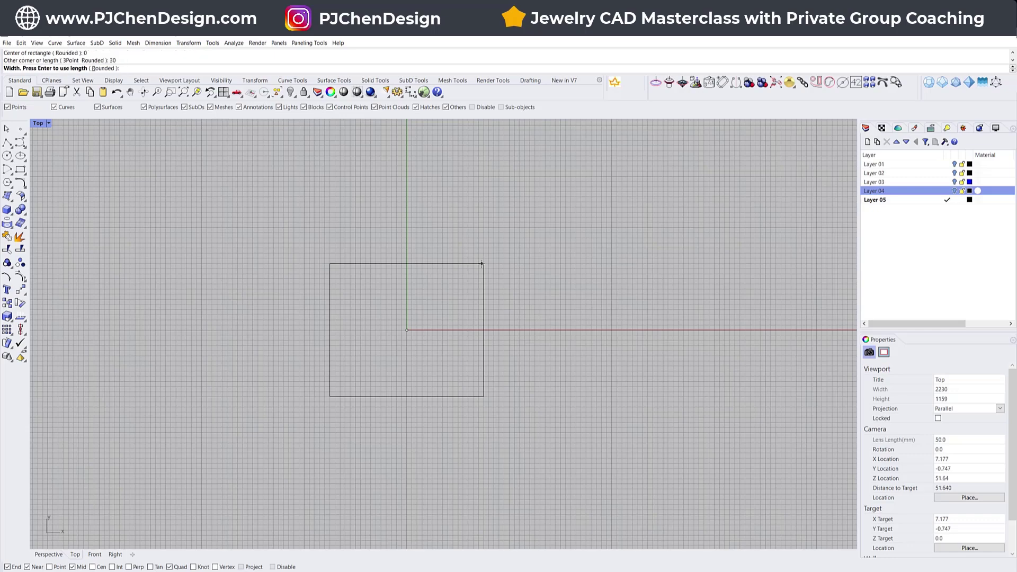
key(Return)
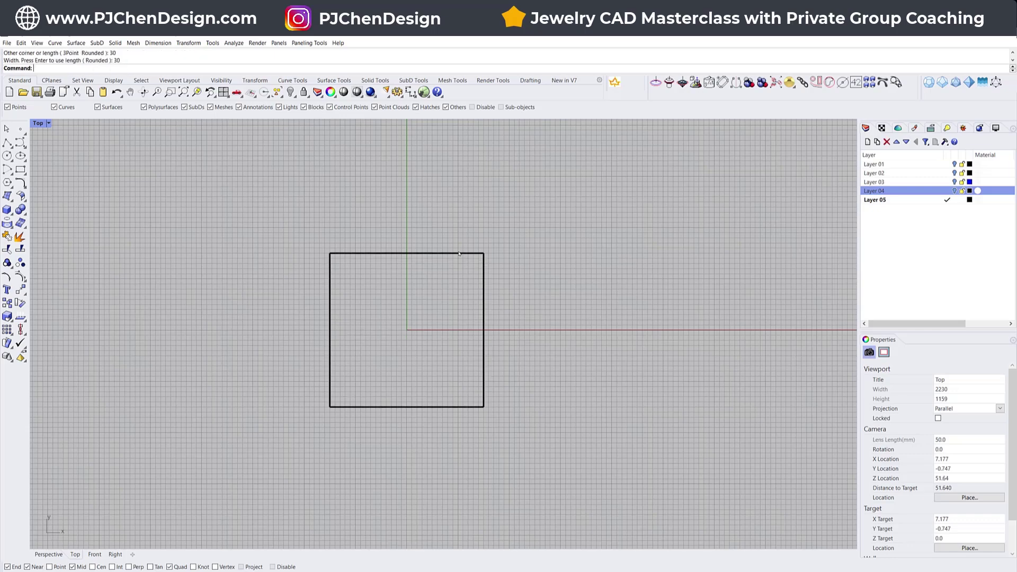
Draw a small circle centered on the origin inside the square.
scroll(386, 304, up, 3)
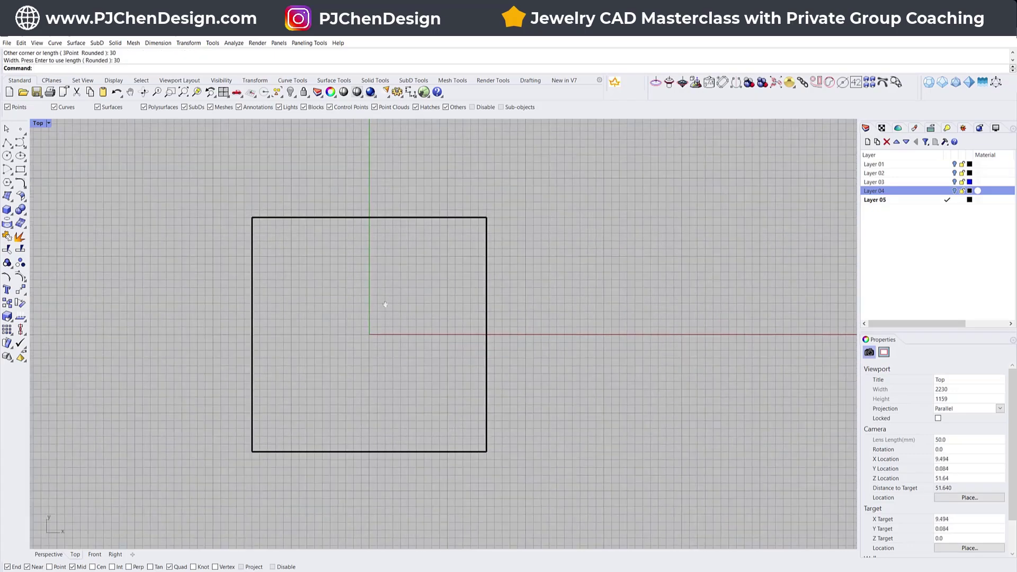
click(7, 155)
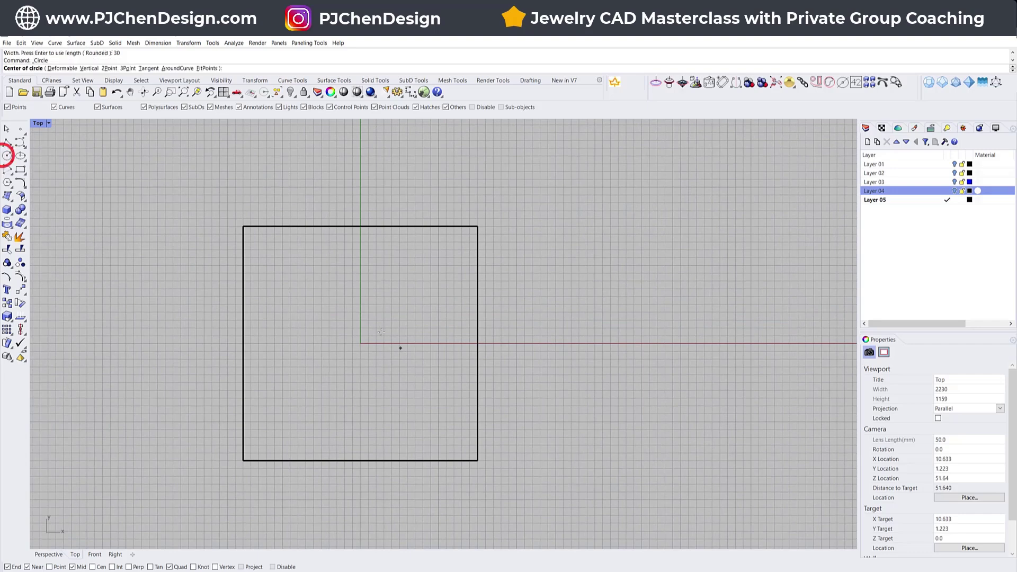
text(0)
key(Return)
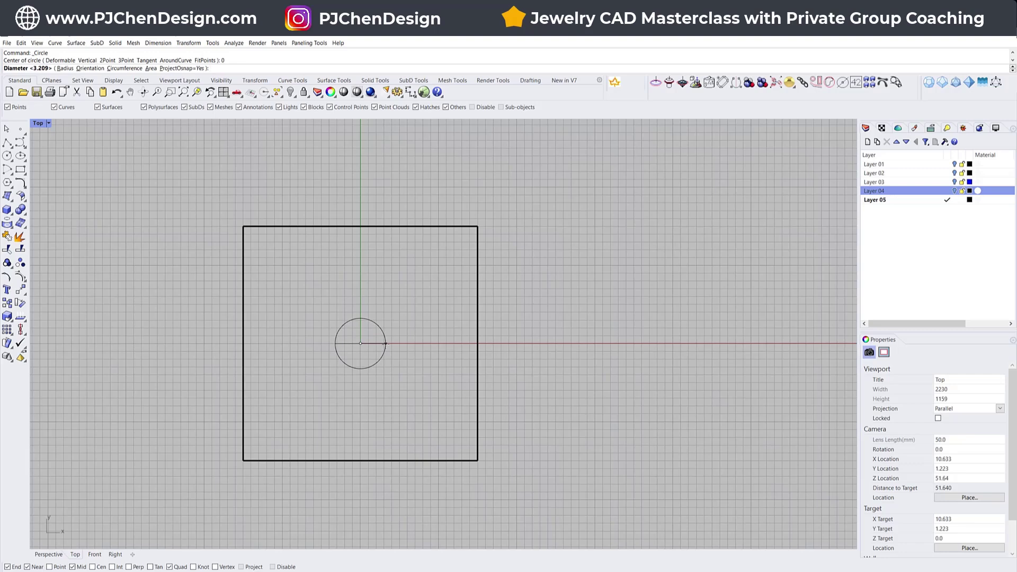
click(386, 344)
scroll(378, 375, up, 1)
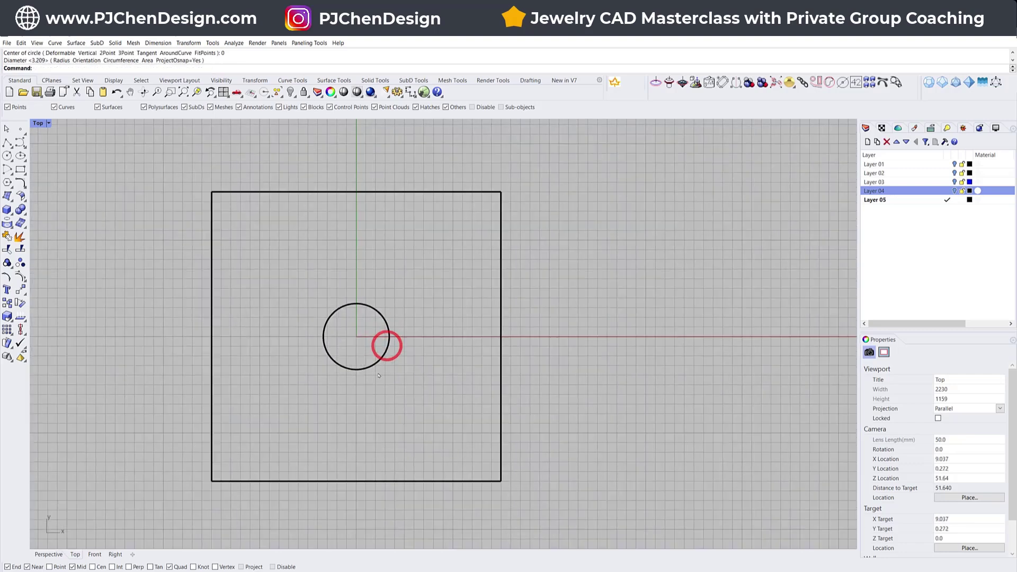
Draw a vertical polyline from the circle's lowest point to the middle of the square's bottom edge.
scroll(395, 374, up, 1)
right_drag(386, 344, 398, 302)
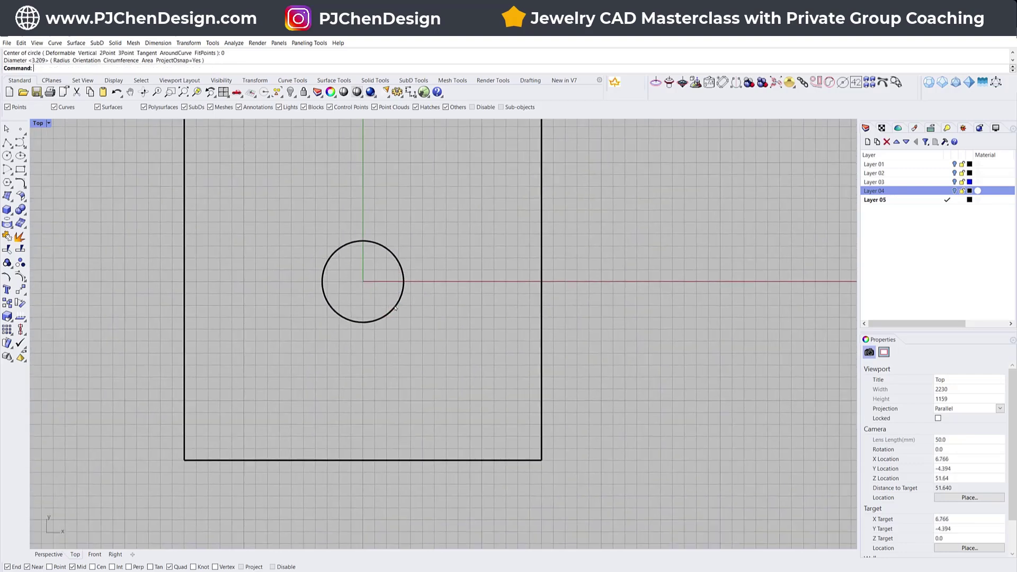
scroll(395, 308, up, 1)
click(7, 143)
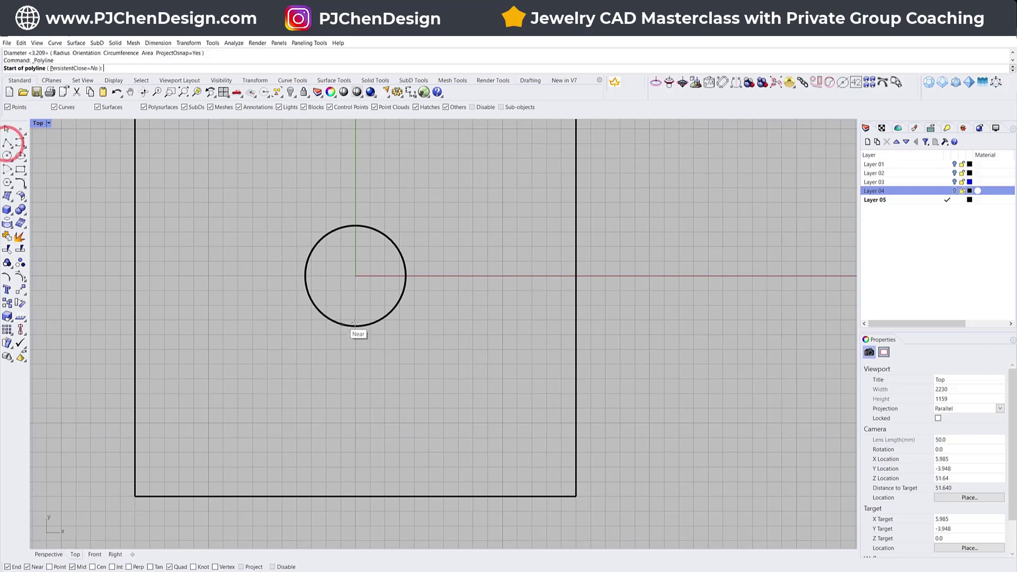
click(358, 326)
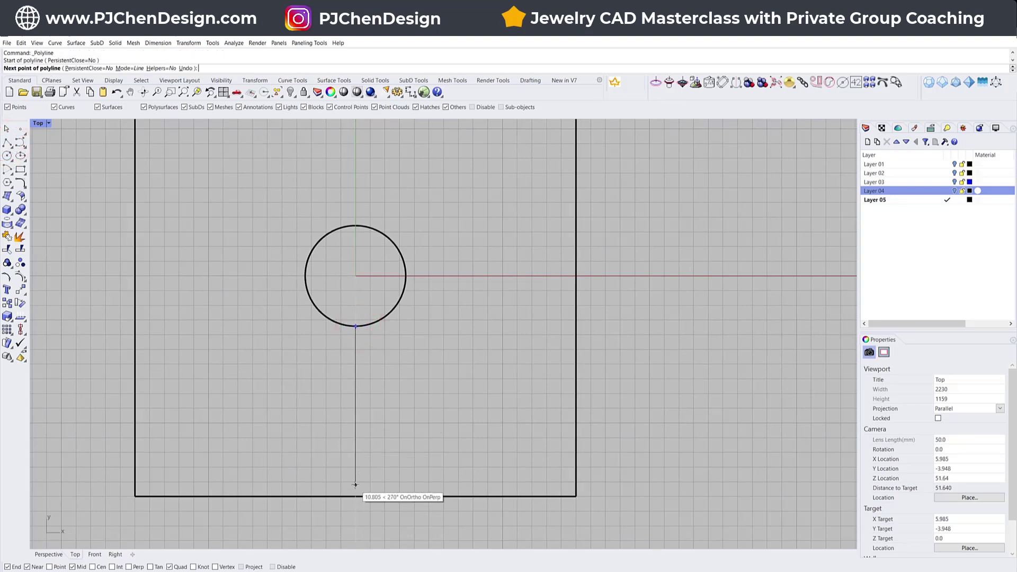
click(354, 492)
key(Return)
Draw a four-point degree-3 curve from the circle just right of the vertical line, sweeping down and outward.
scroll(356, 332, up, 1)
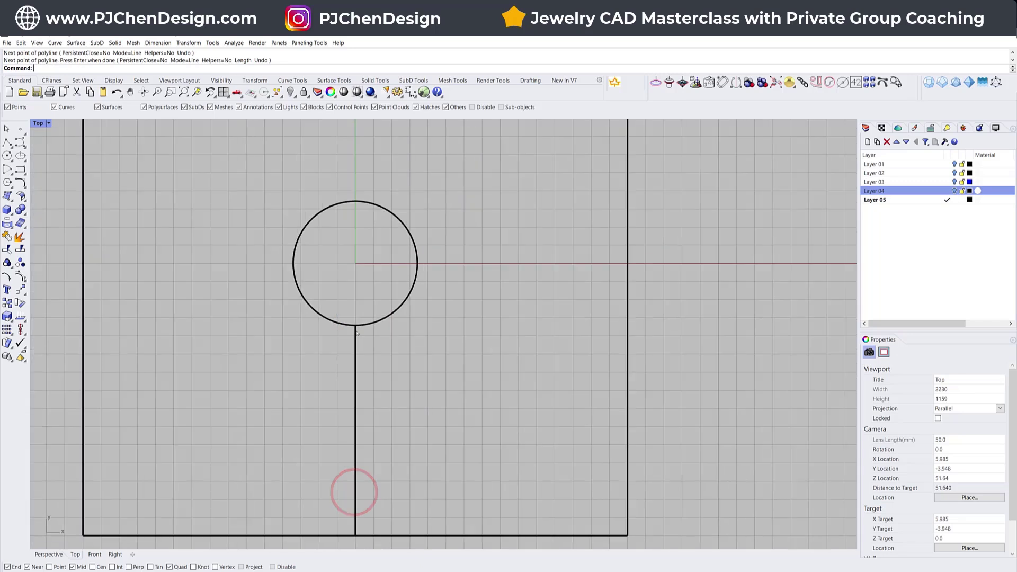
click(21, 143)
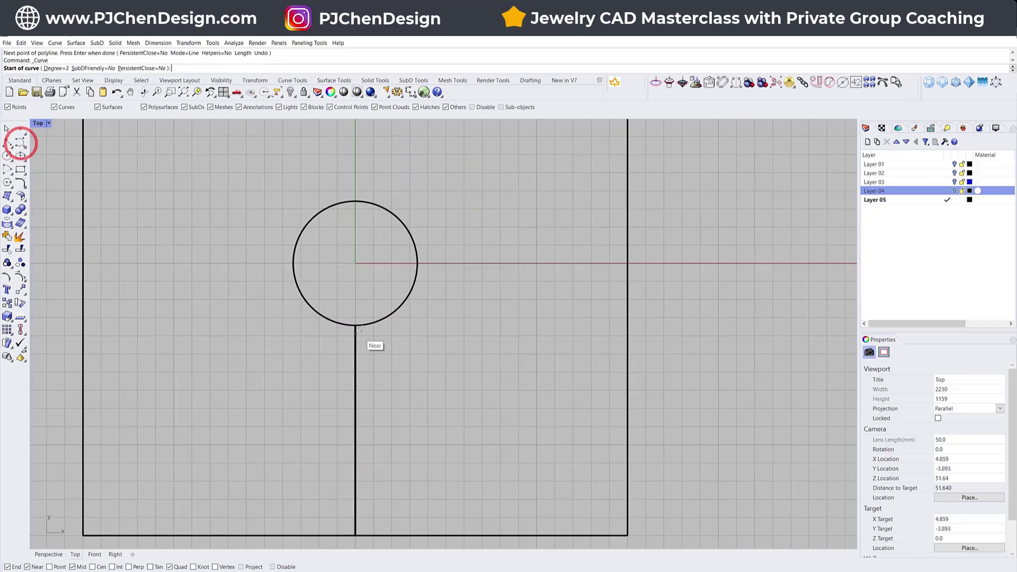
click(364, 324)
click(364, 387)
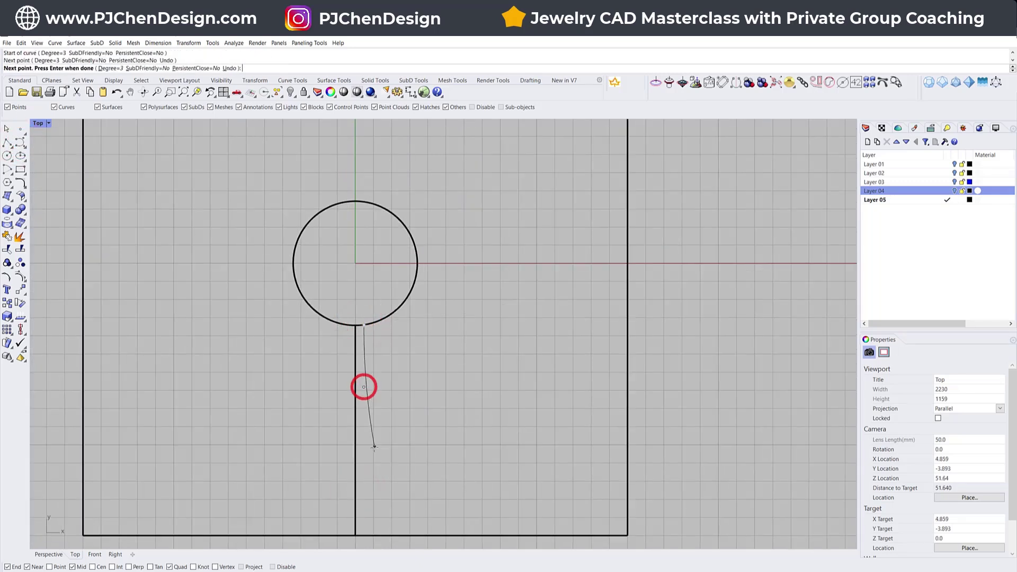
click(374, 473)
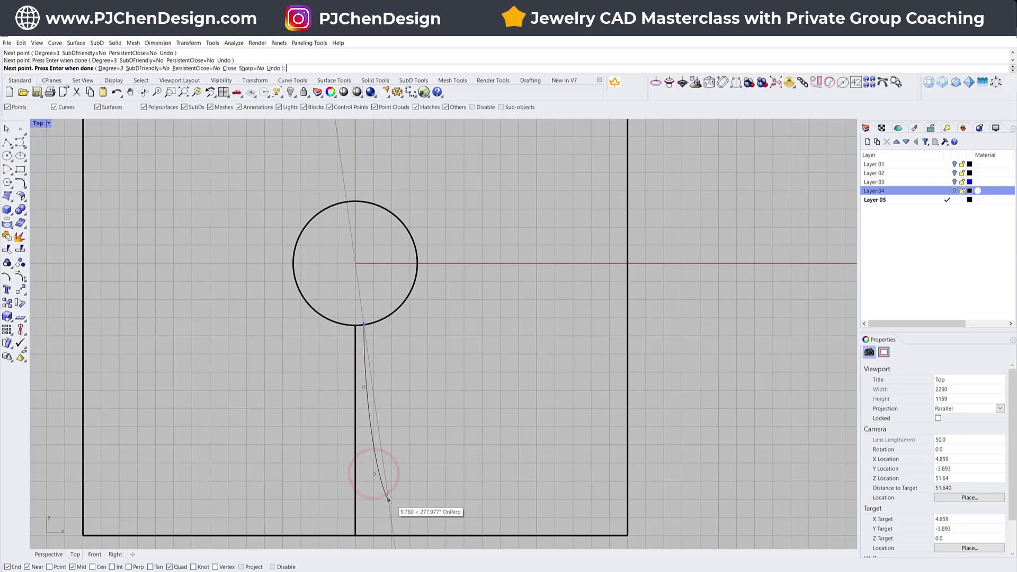
click(388, 489)
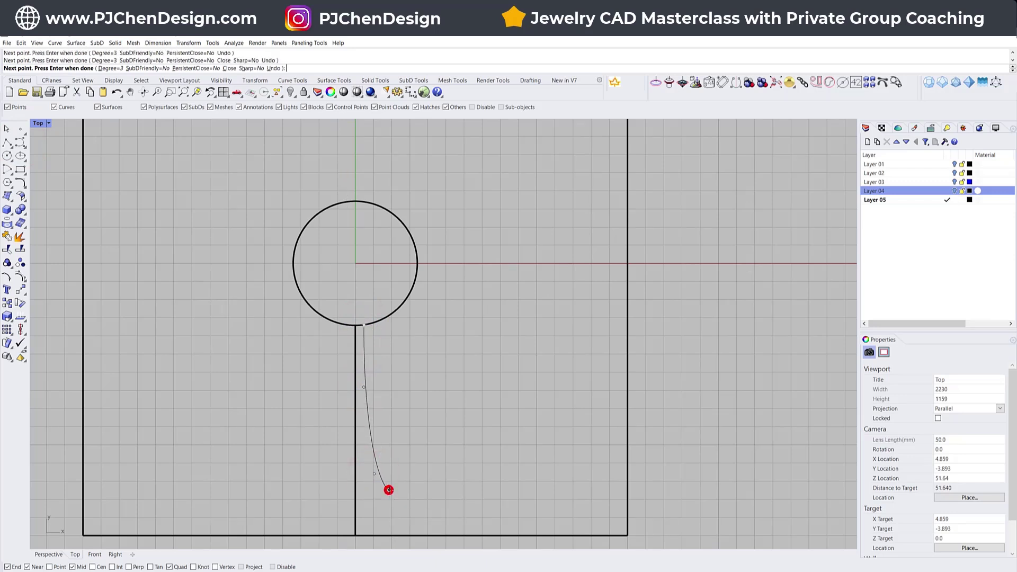
key(Return)
Draw a second, shorter degree-3 curve from the circle right of the first, descending and hooking outward and up at its end.
key(Return)
click(373, 322)
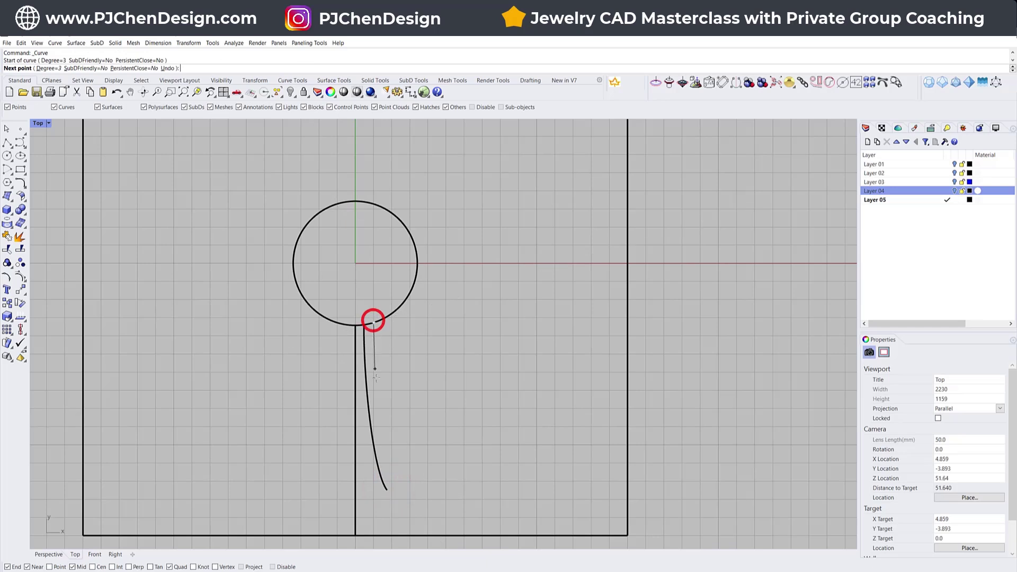
click(377, 386)
click(388, 425)
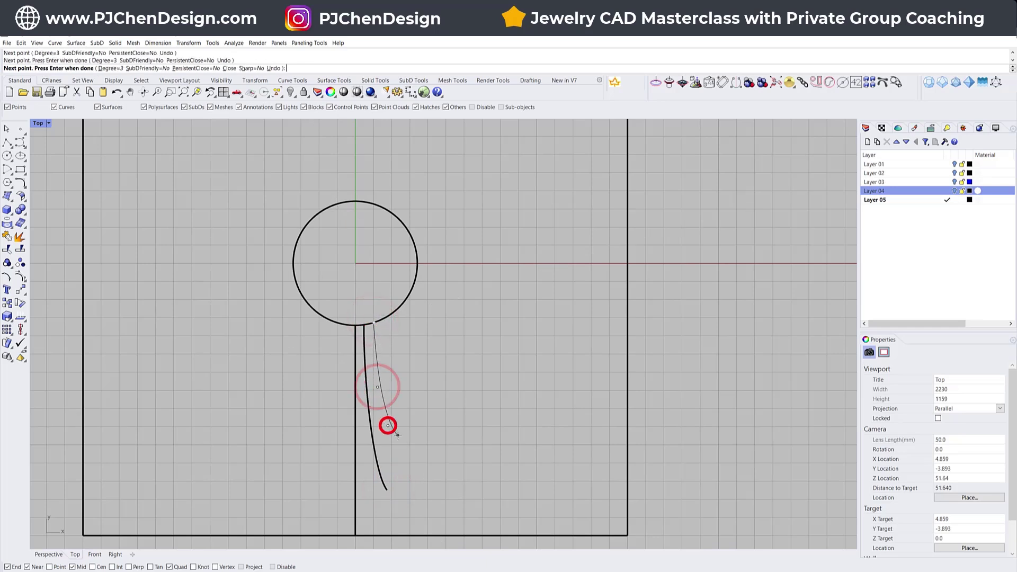
click(402, 440)
click(423, 440)
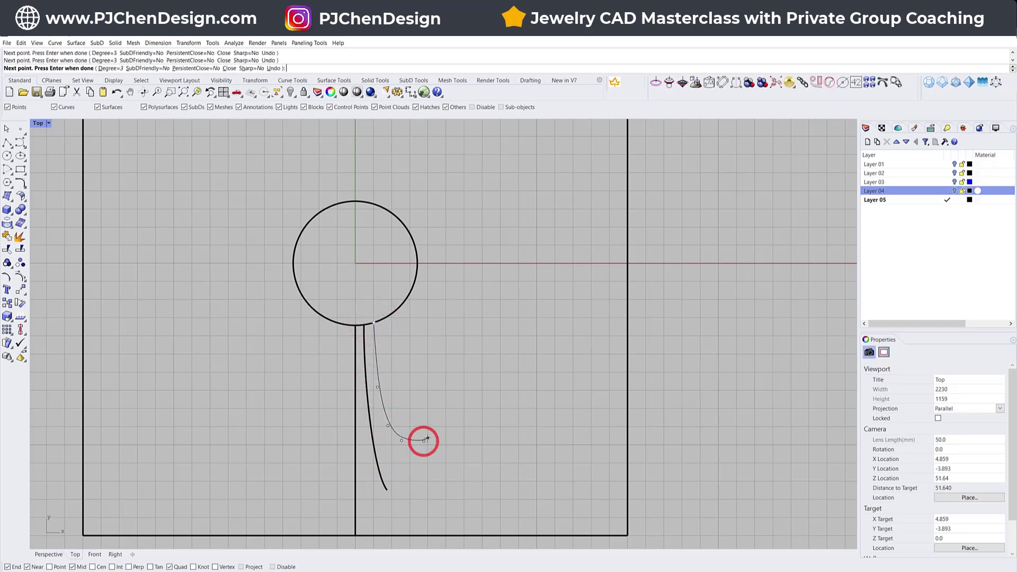
right_click(430, 433)
Draw a straight diagonal guide from the origin to the square's lower-right corner with the Curve command.
scroll(403, 436, up, 4)
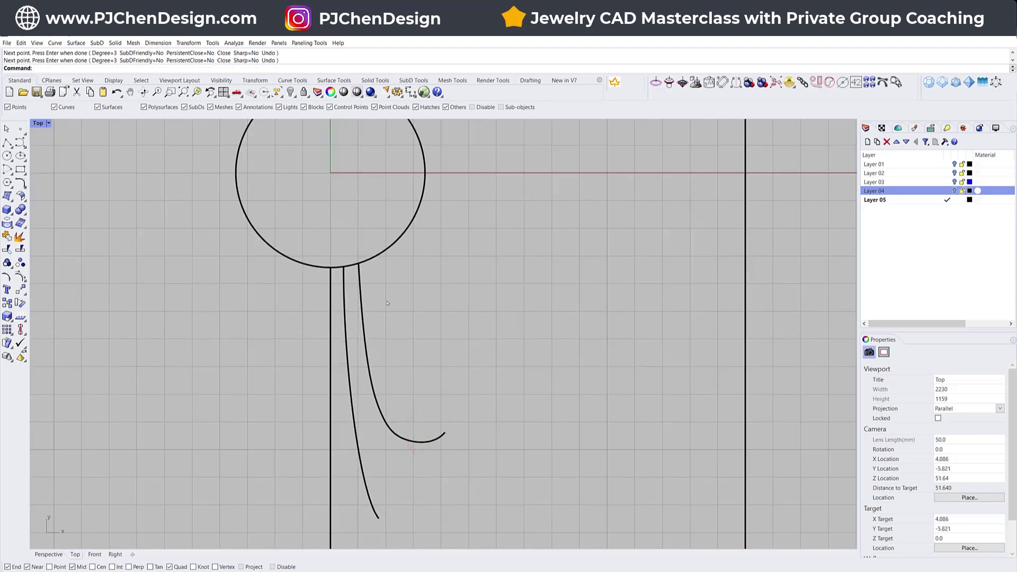
scroll(387, 301, down, 2)
right_drag(327, 203, 333, 235)
key(Return)
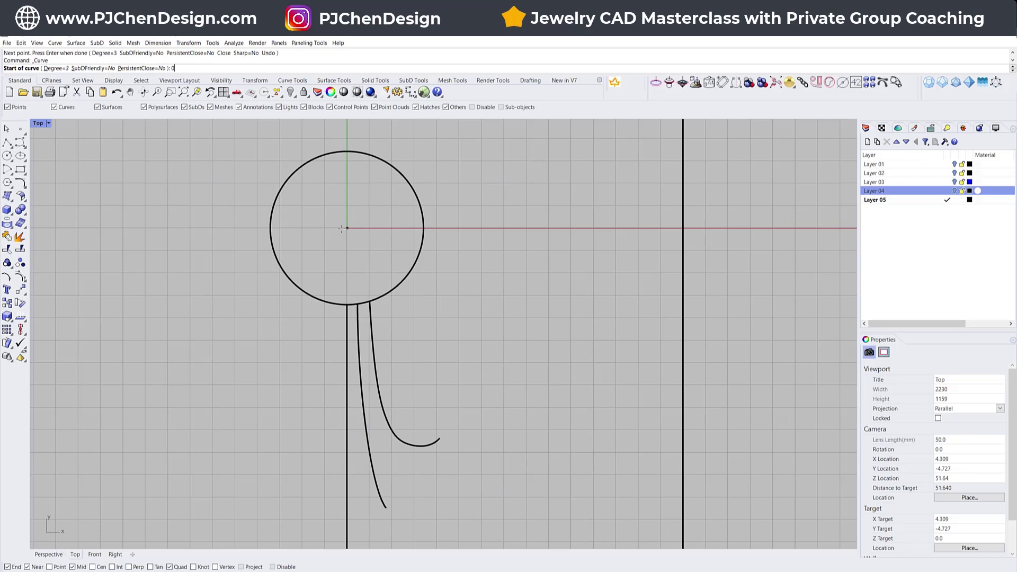
key(Return)
right_drag(599, 446, 496, 347)
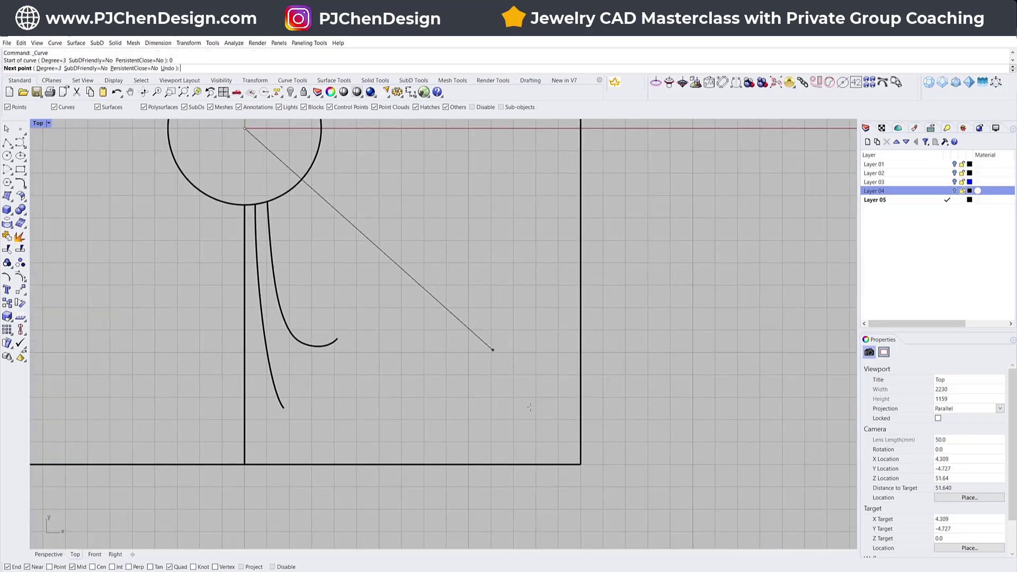
click(581, 464)
right_click(581, 464)
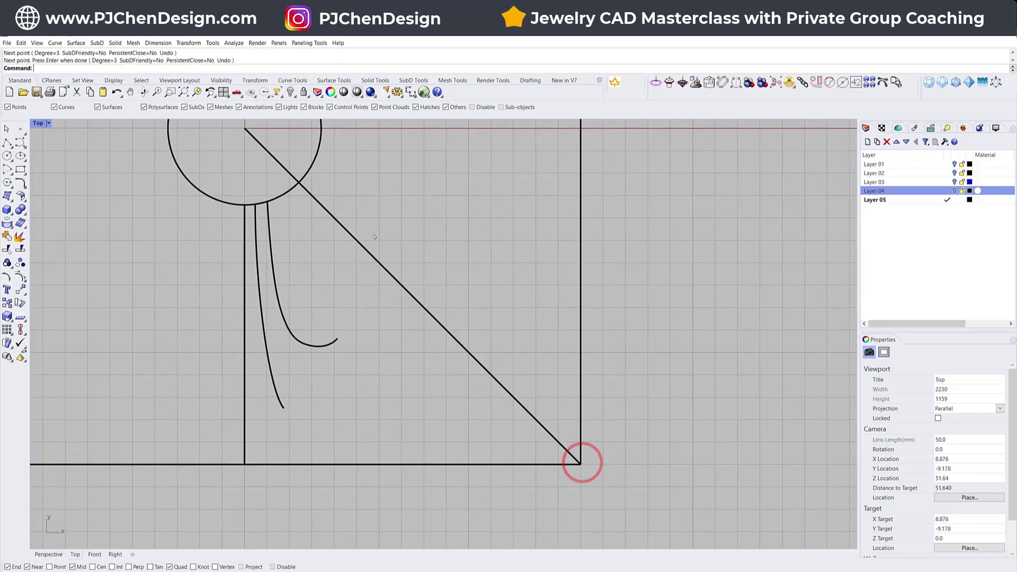
scroll(366, 487, down, 4)
scroll(321, 290, up, 3)
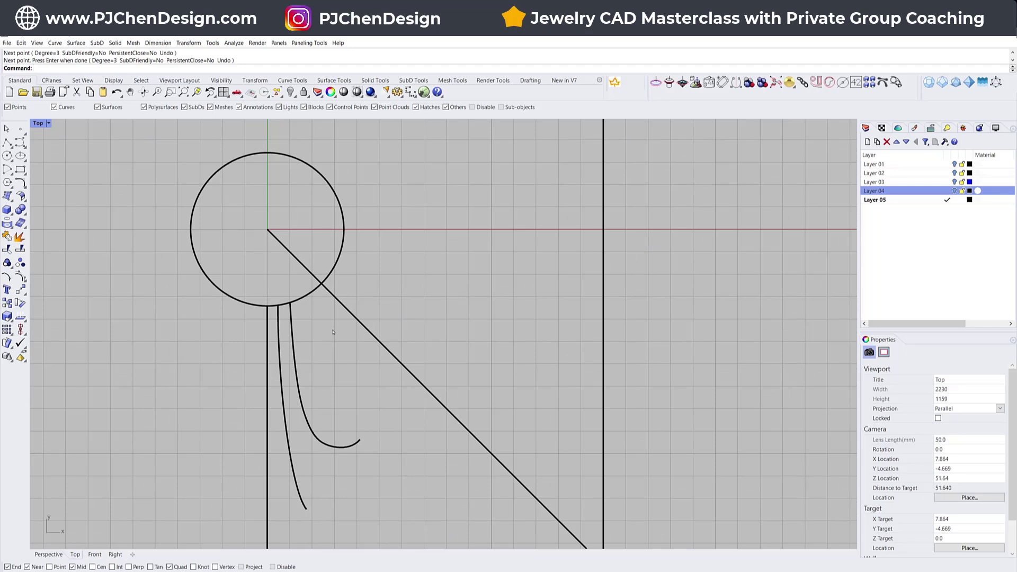
Enable intersection snapping and draw a short polyline outward along the diagonal guide, starting where the guide crosses the circle.
scroll(337, 355, up, 2)
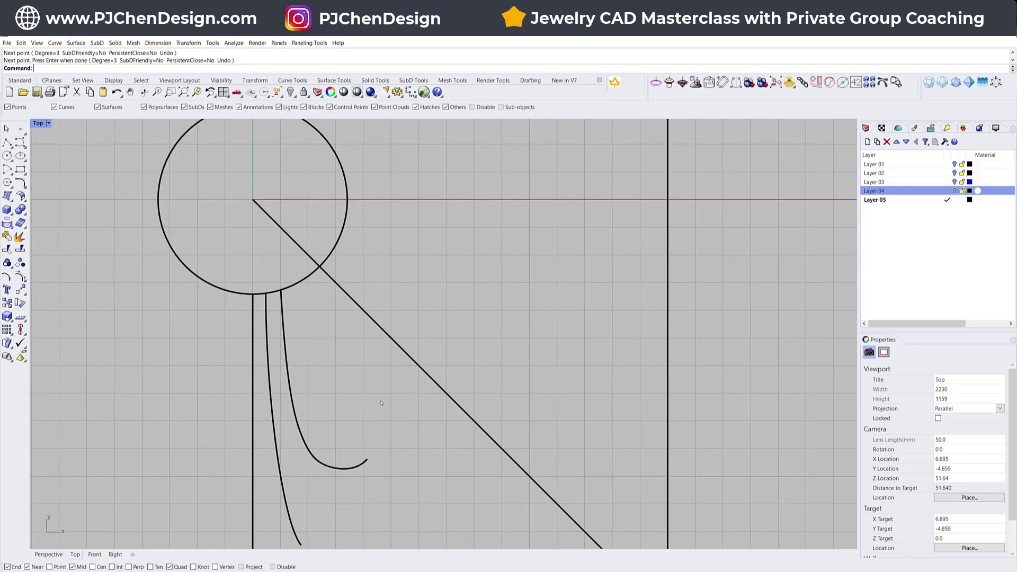
right_drag(359, 329, 362, 358)
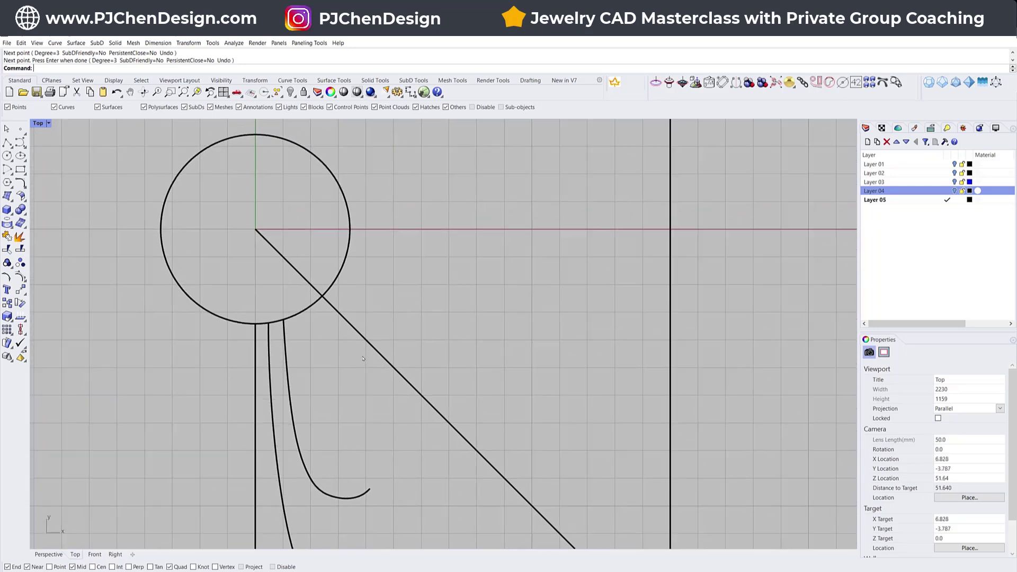
click(7, 143)
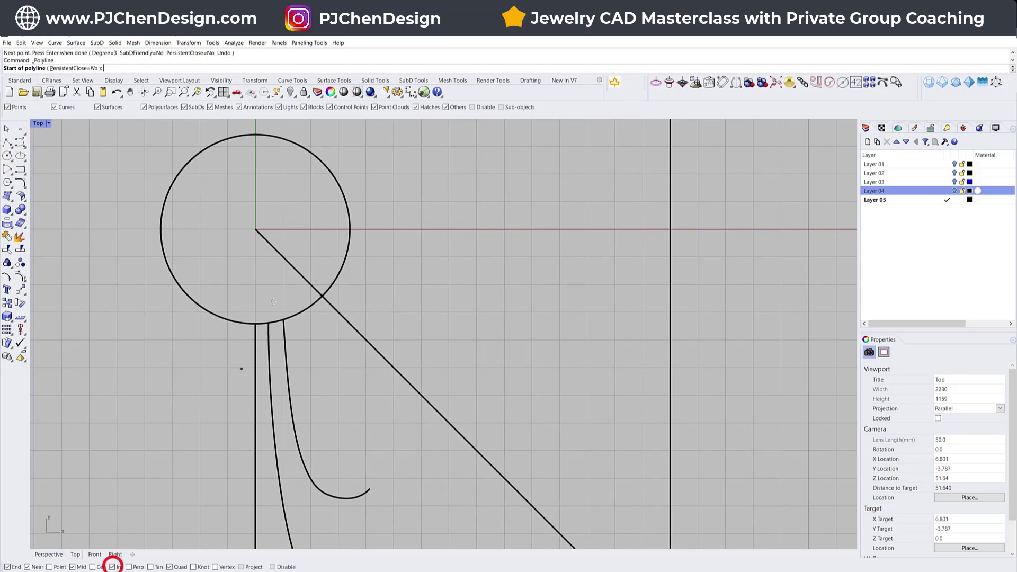
click(323, 296)
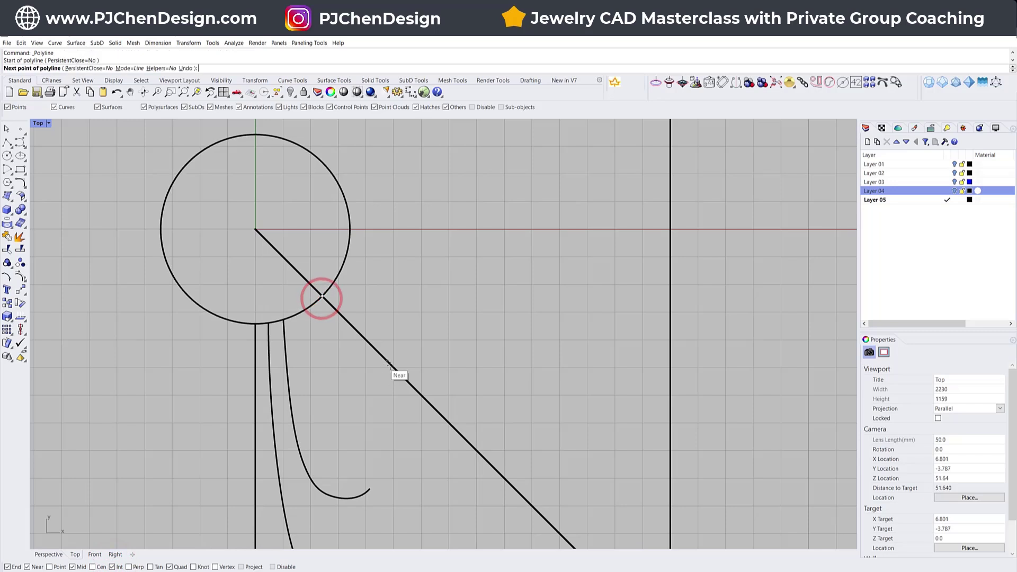
click(395, 371)
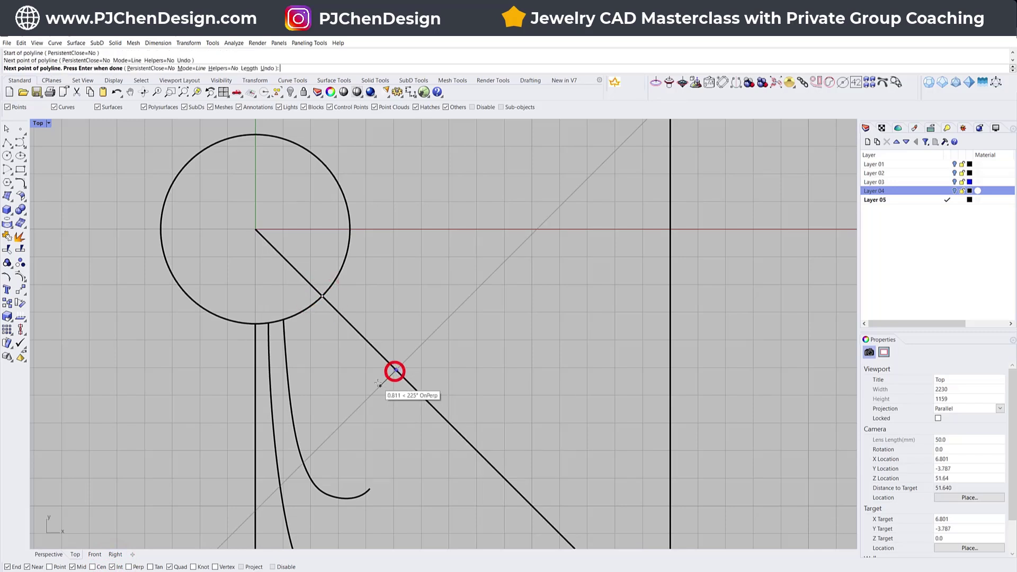
key(Return)
key(Return)
scroll(315, 300, up, 1)
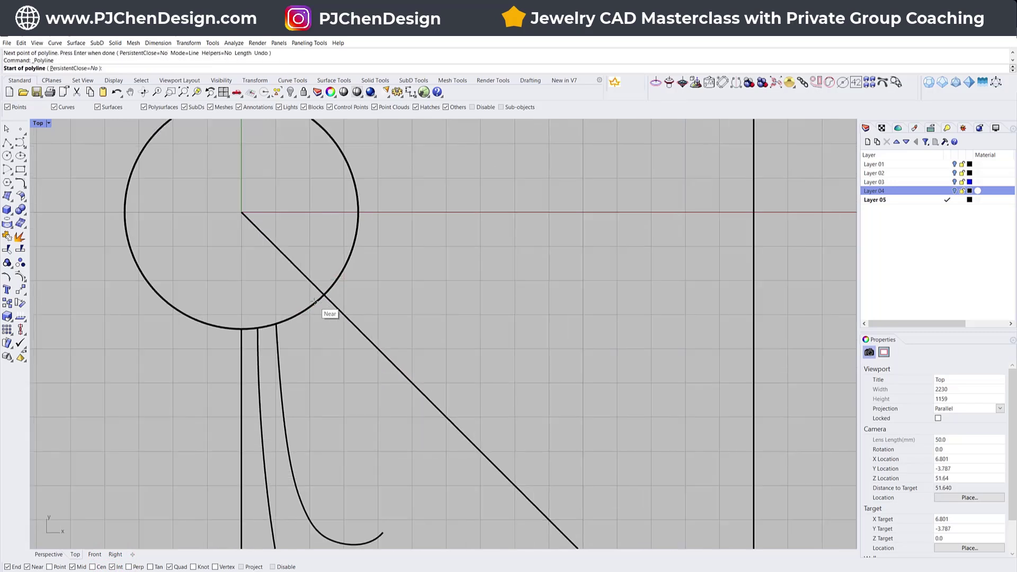
click(314, 301)
click(352, 347)
key(Return)
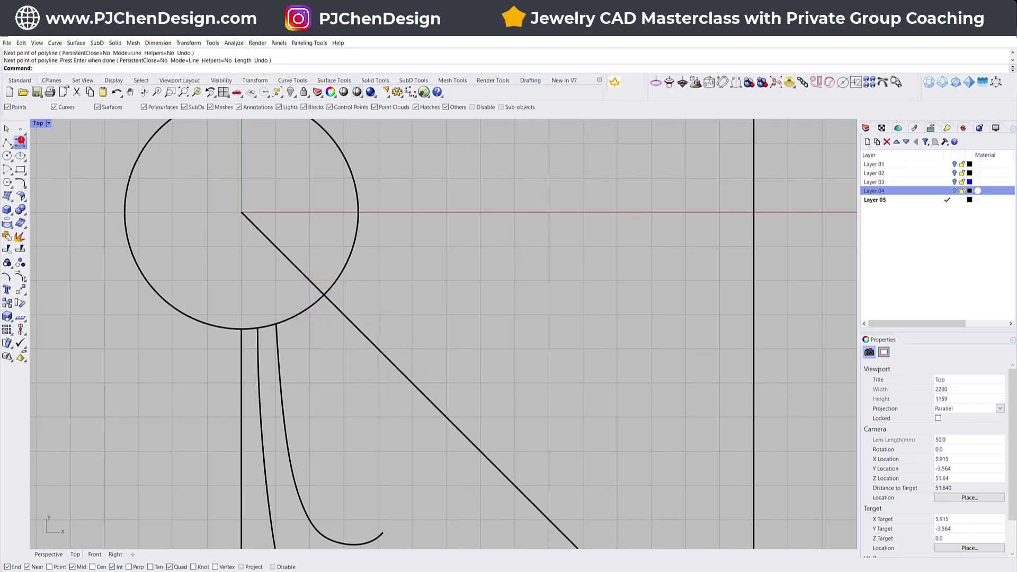
Draw a four-point degree-3 curve from the circle just below the diagonal, sweeping down and outward and bending back inward at its end.
click(20, 142)
click(317, 300)
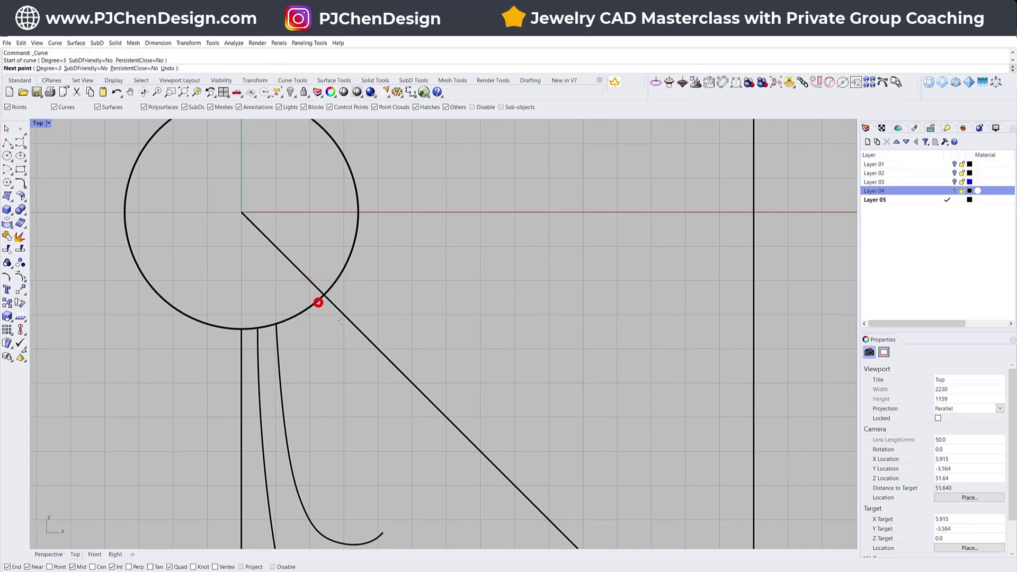
click(356, 352)
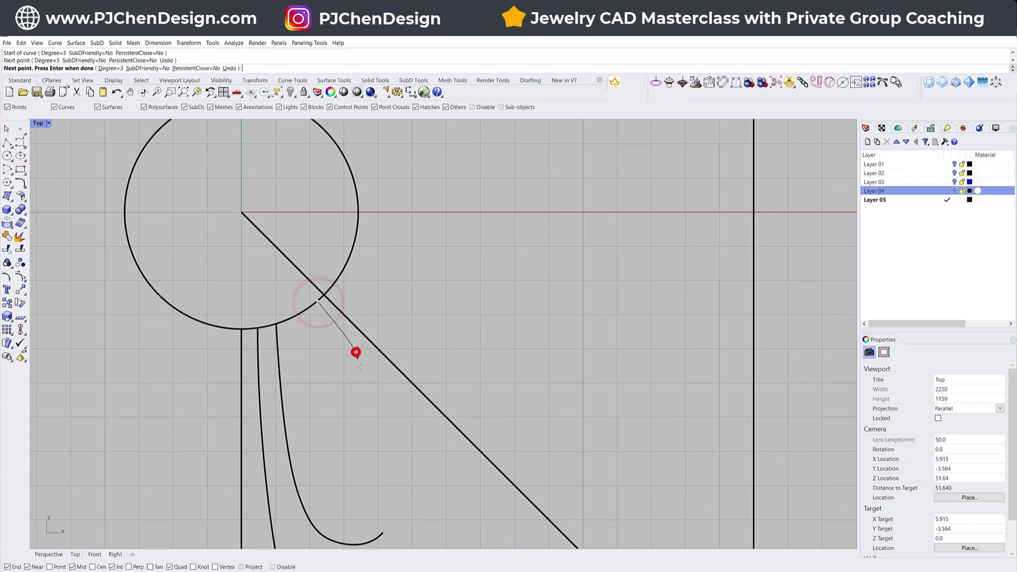
click(383, 396)
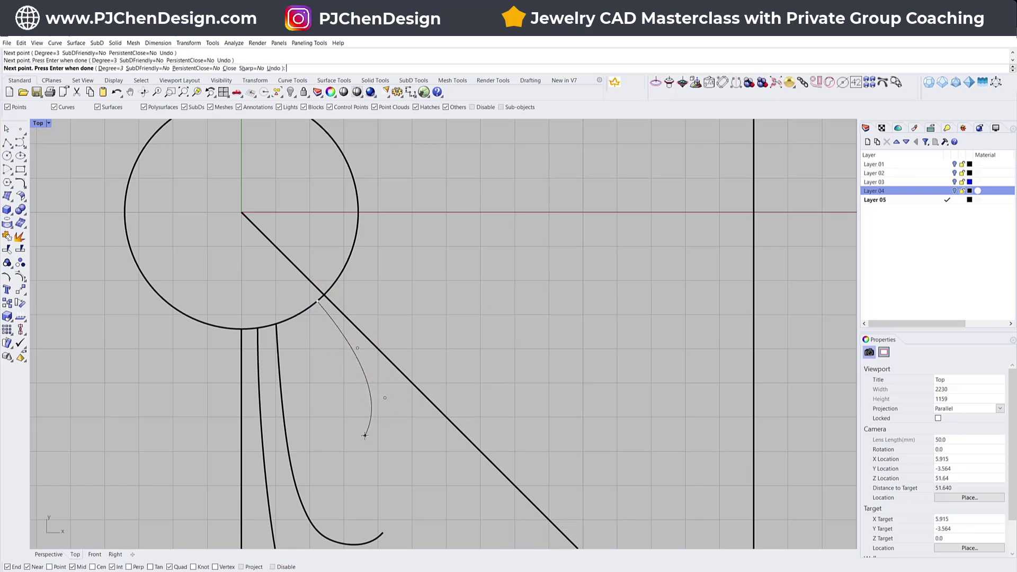
click(364, 435)
right_click(364, 435)
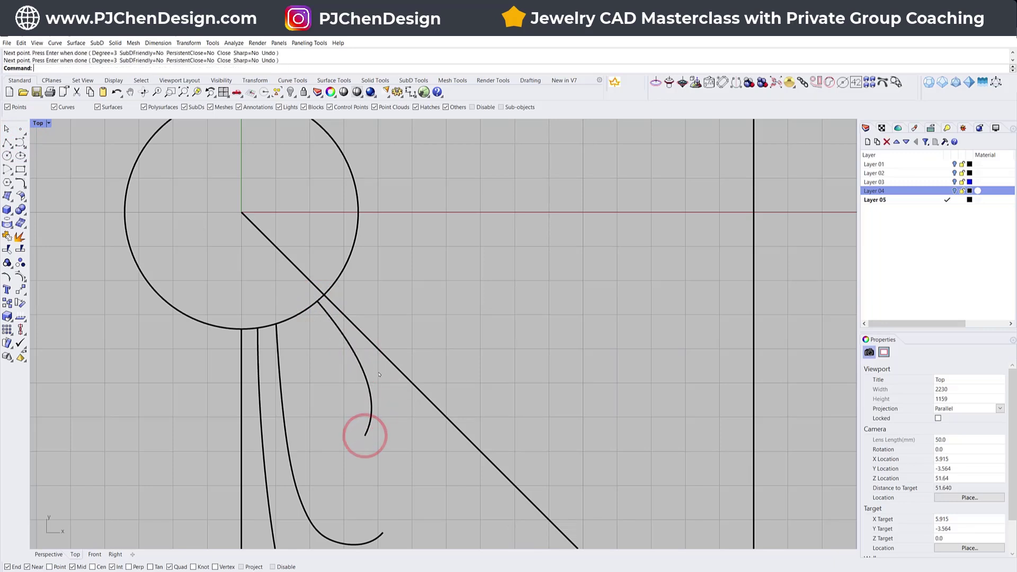
Shorten the small curve beside the diagonal by moving its two outer control points up toward the circle.
click(408, 379)
click(421, 393)
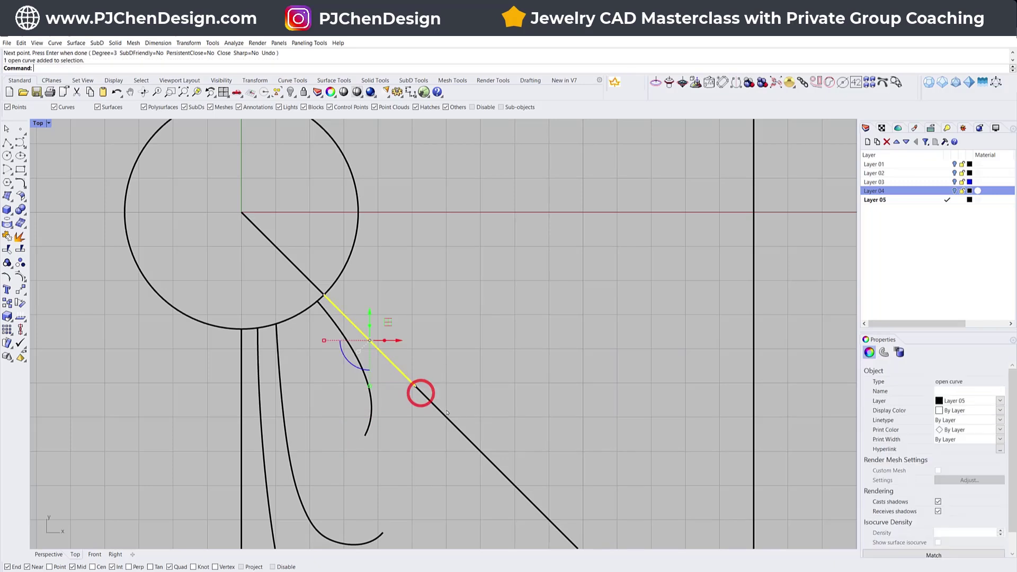
click(371, 417)
drag(356, 388, 393, 445)
drag(393, 398, 386, 370)
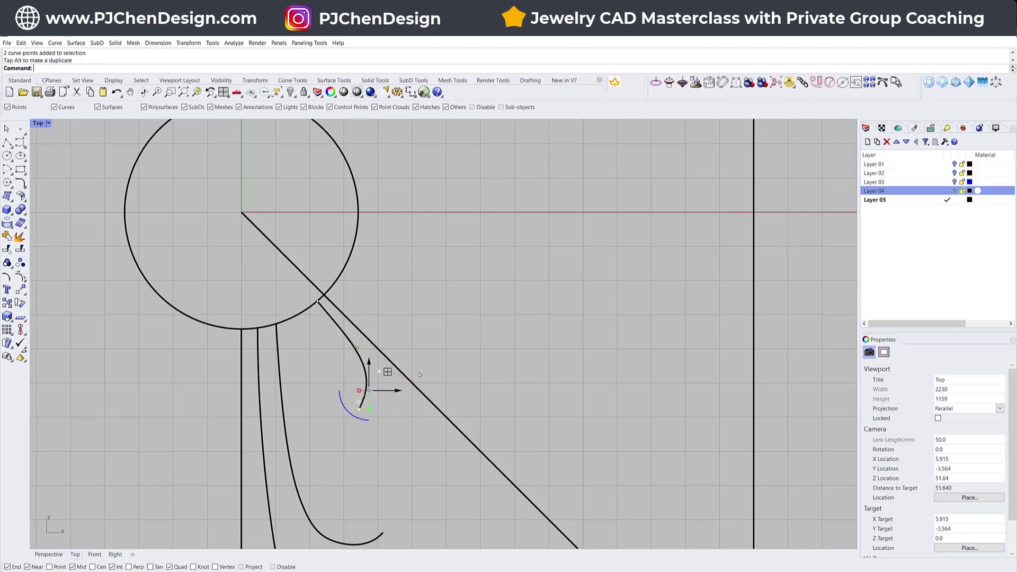
Set the display color of the vertical line, the three scroll curves and the short diagonal line to Red.
scroll(334, 439, down, 3)
drag(341, 441, 341, 438)
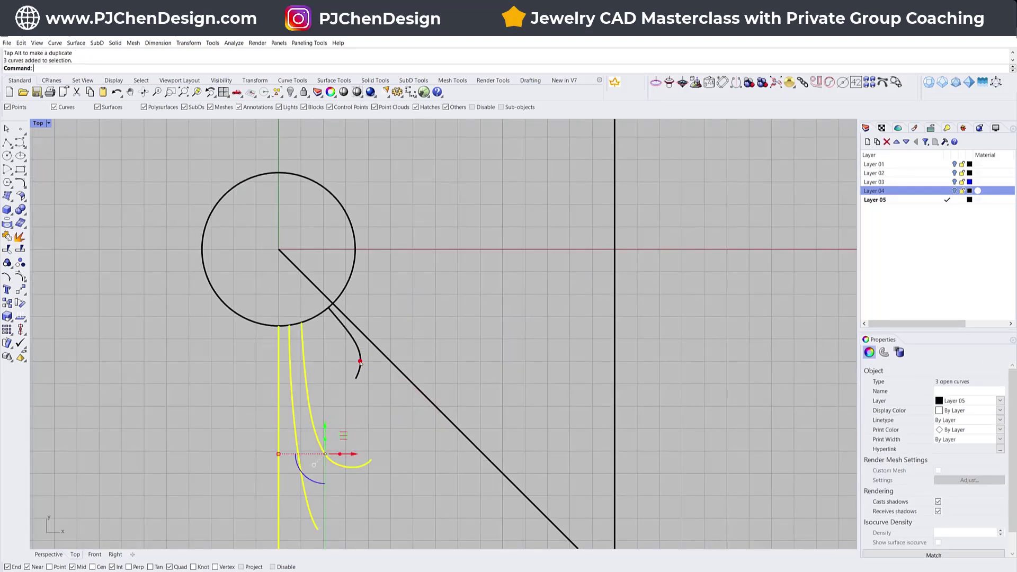
shift+click(357, 360)
shift+click(368, 335)
click(398, 359)
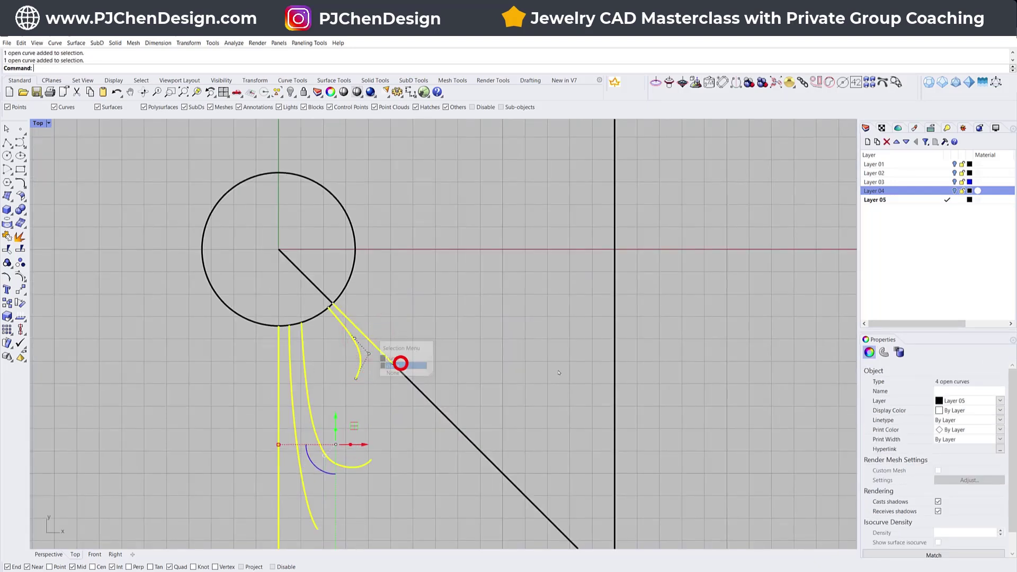
click(999, 409)
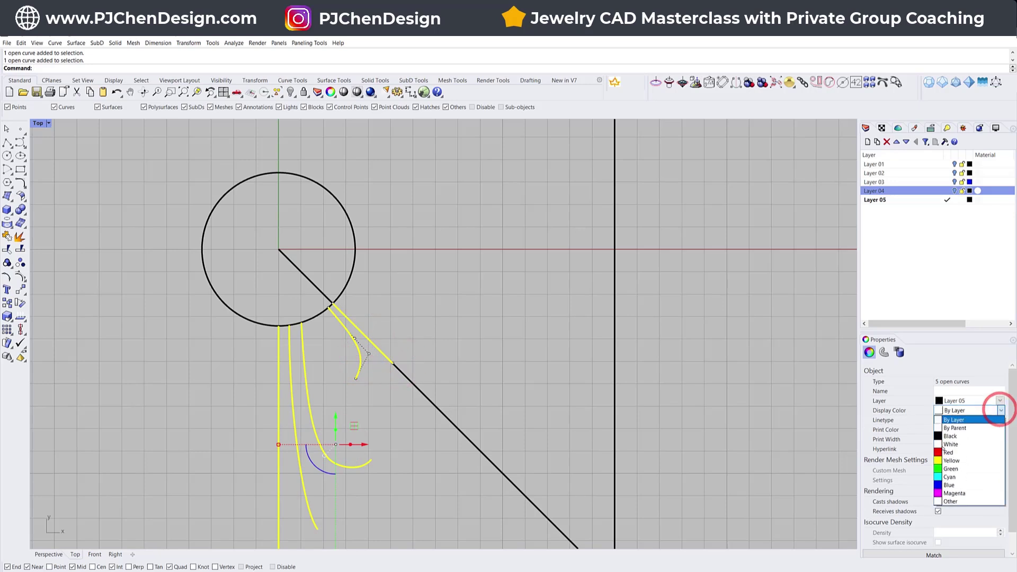
click(949, 454)
click(580, 322)
right_drag(407, 366, 407, 321)
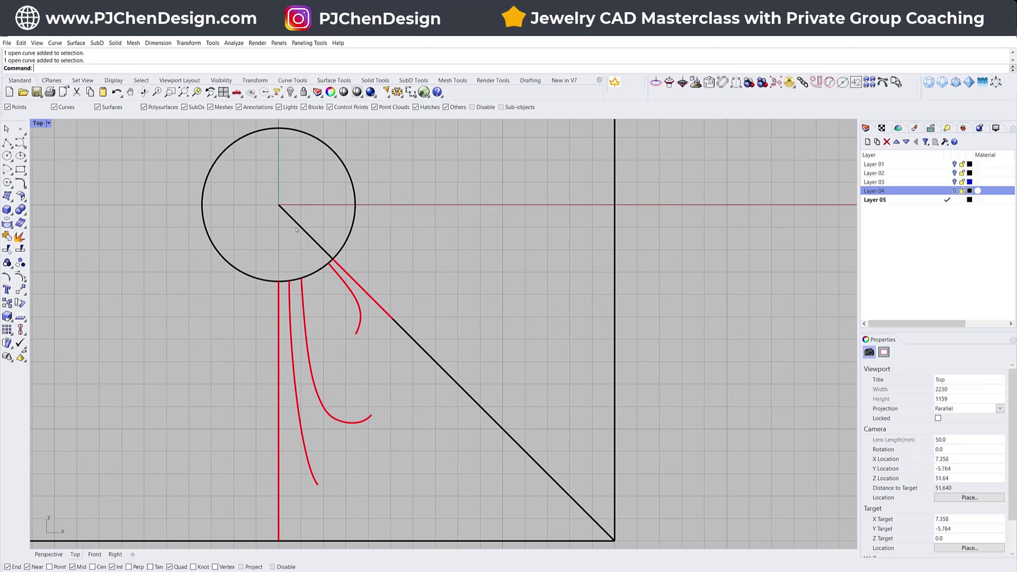
right_drag(296, 229, 318, 252)
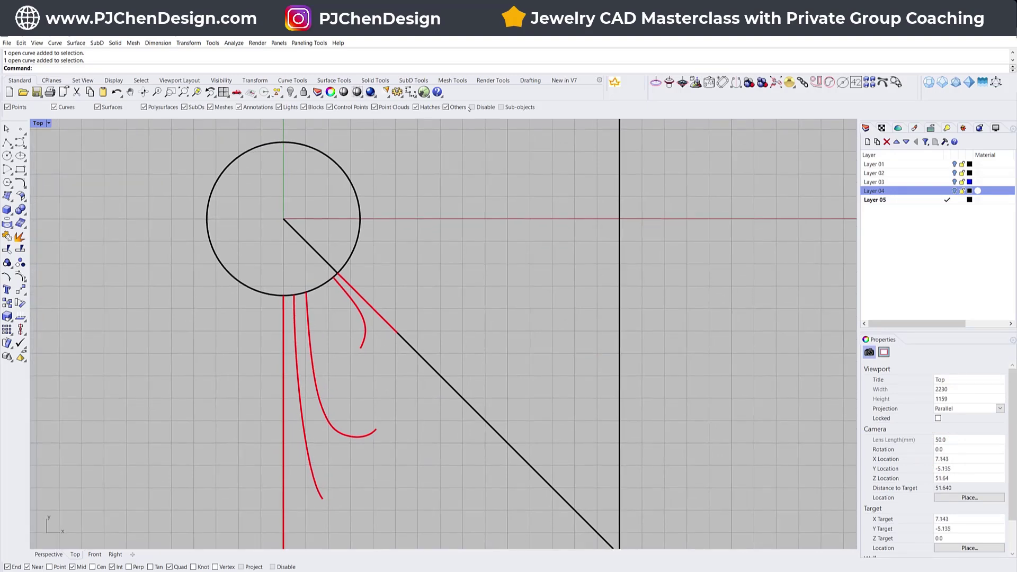
Display the SubD toolset and look through the available SubD commands.
click(416, 81)
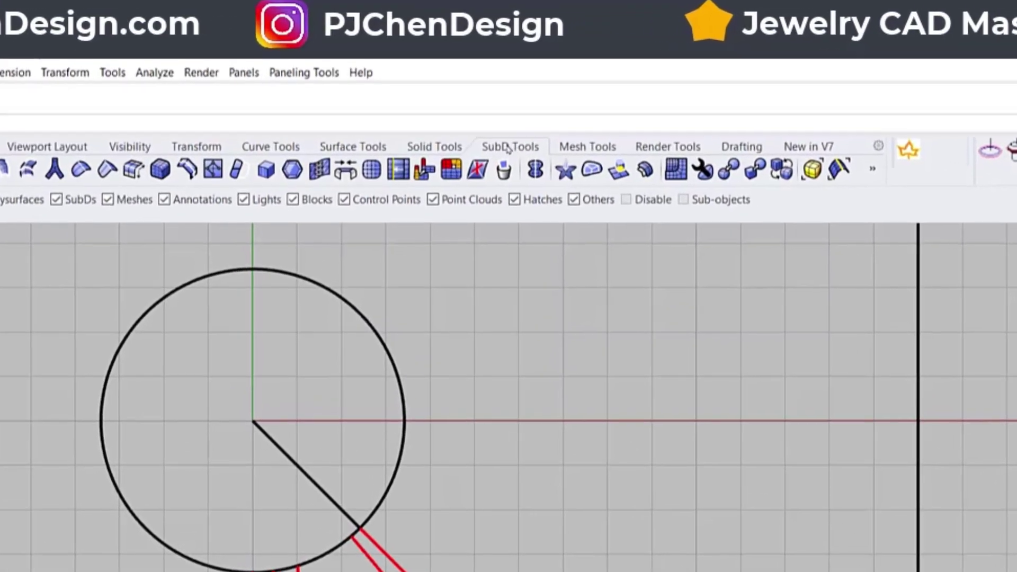
click(507, 148)
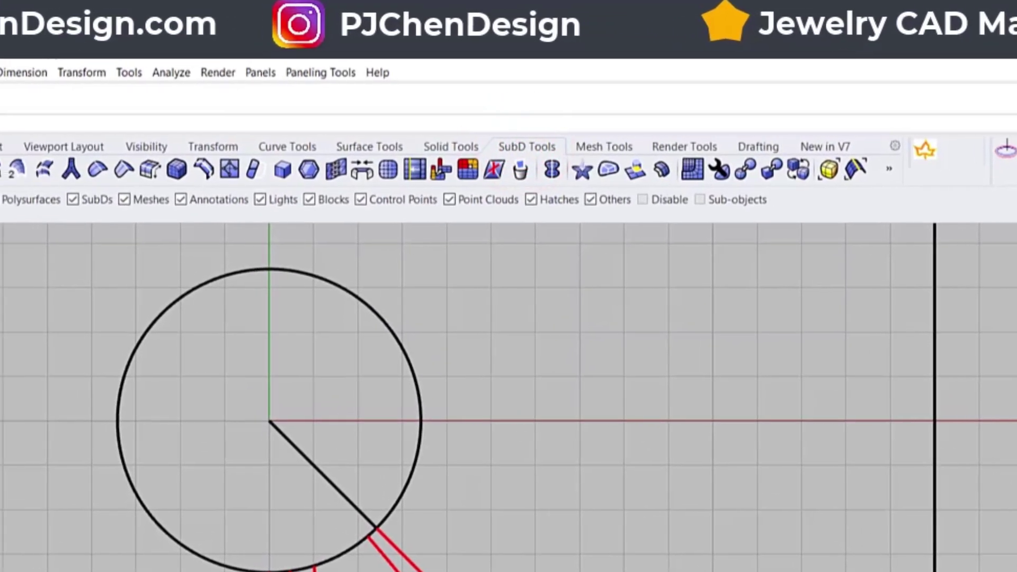
click(51, 76)
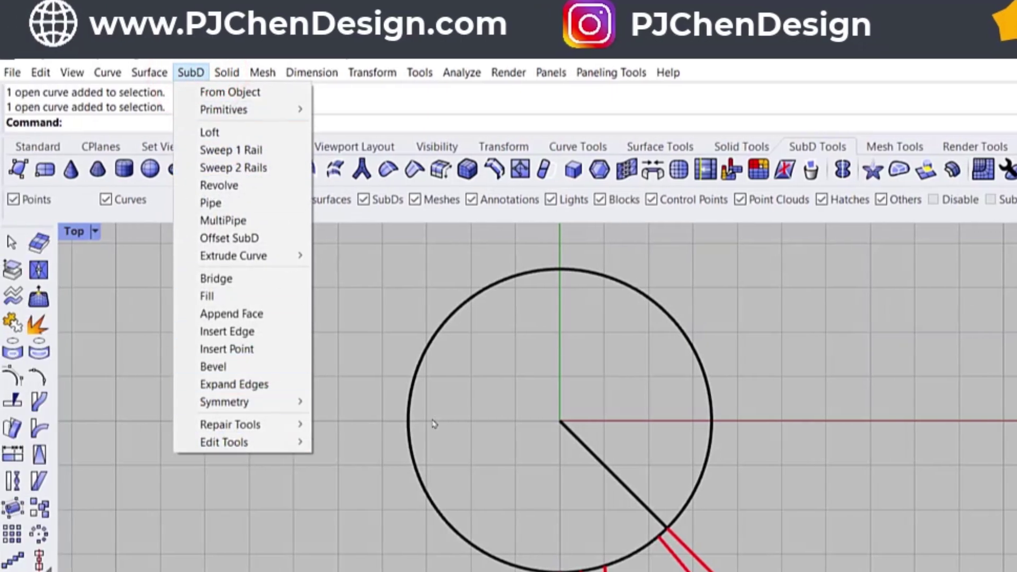
click(868, 342)
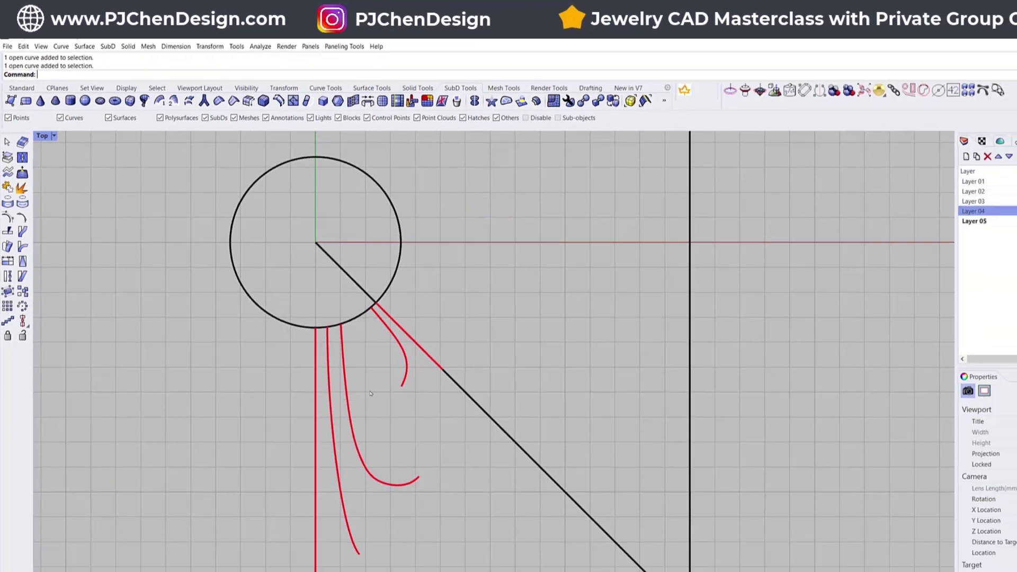
Lock the long black diagonal guide curve running from the origin to the square's corner.
click(395, 329)
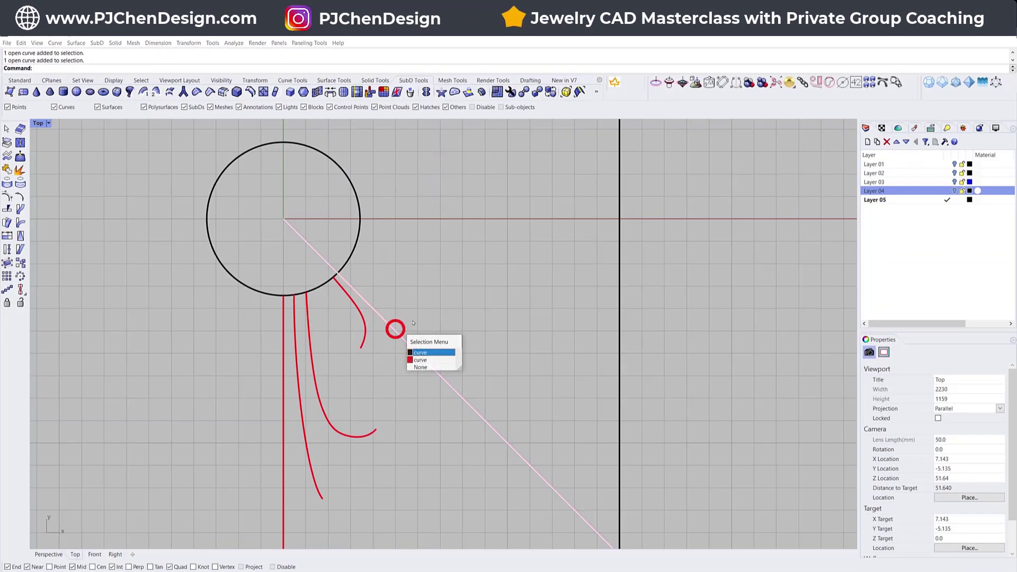
click(425, 353)
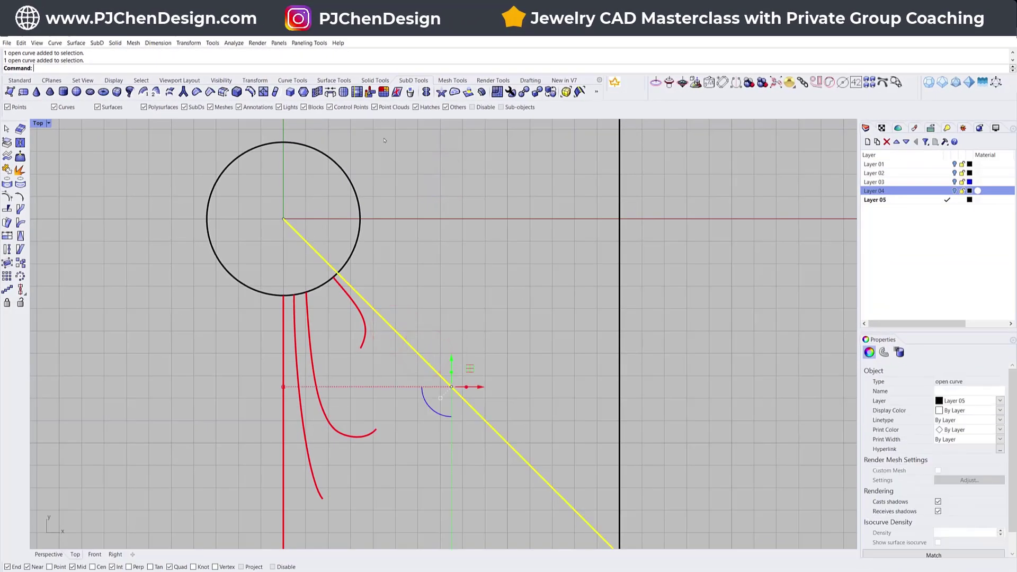
key(Return)
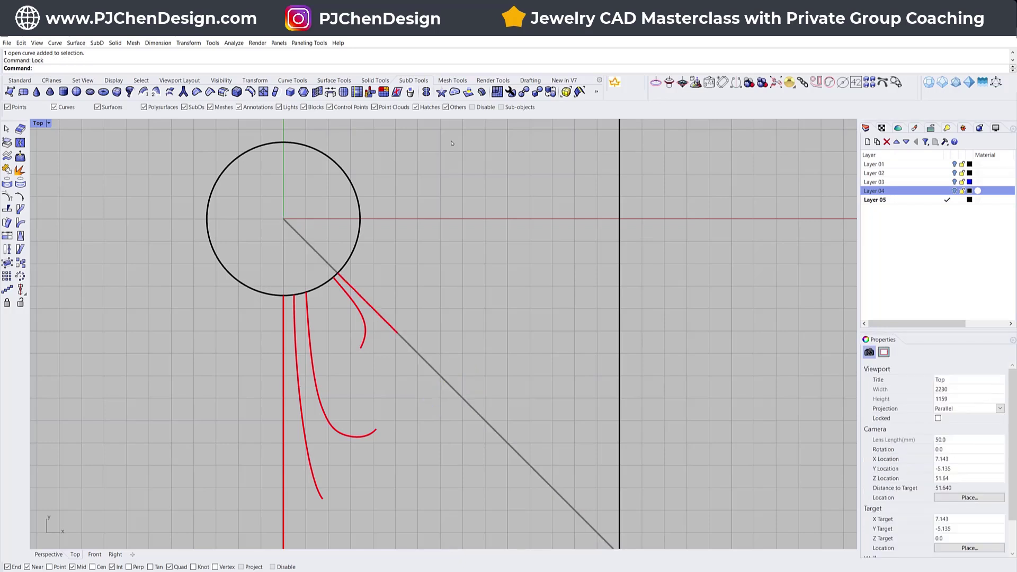
Create a SubD MultiPipe on the short red diagonal line with radius 0.7, capped ends and 0 strut divisions.
click(379, 316)
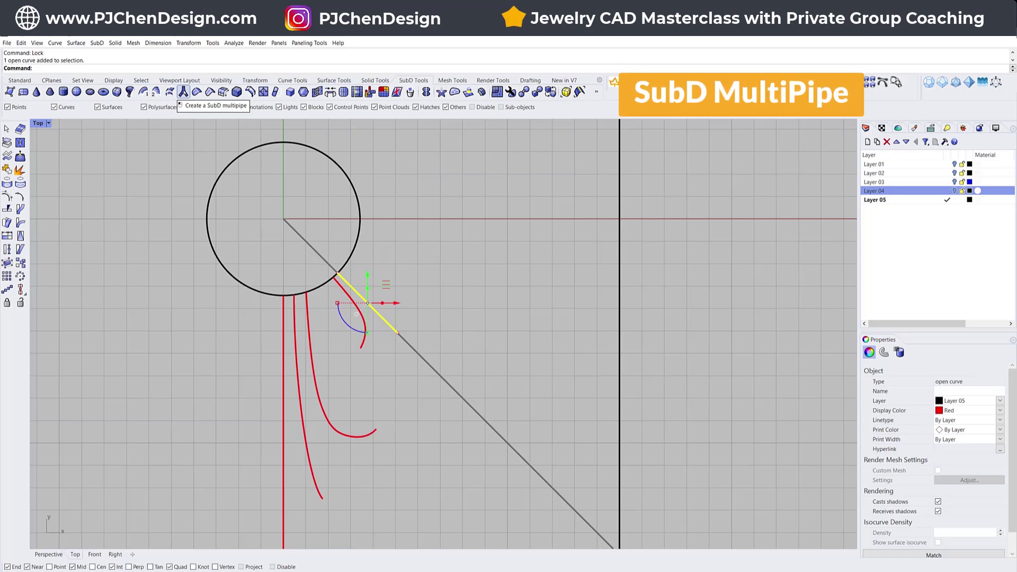
click(183, 92)
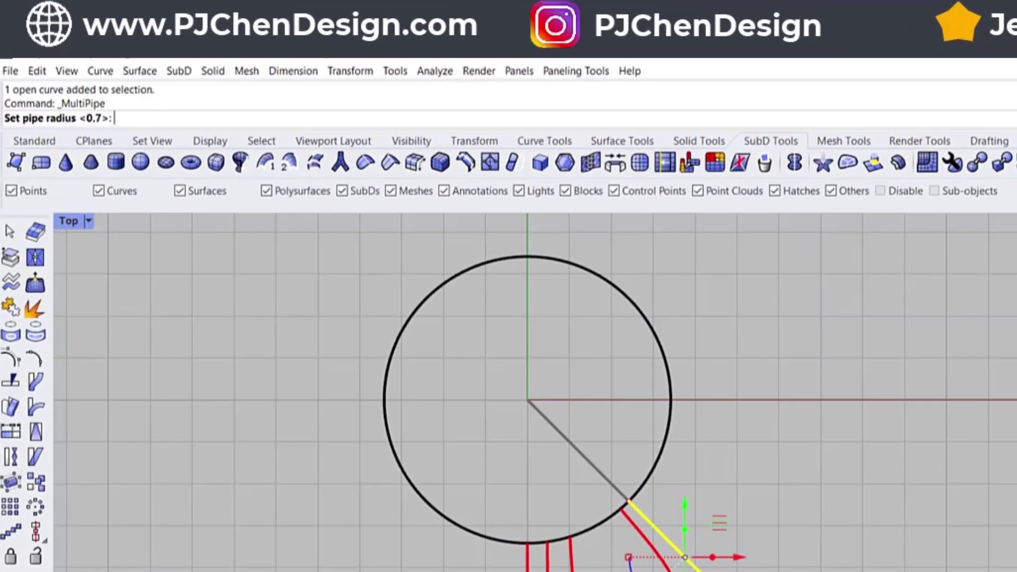
key(Return)
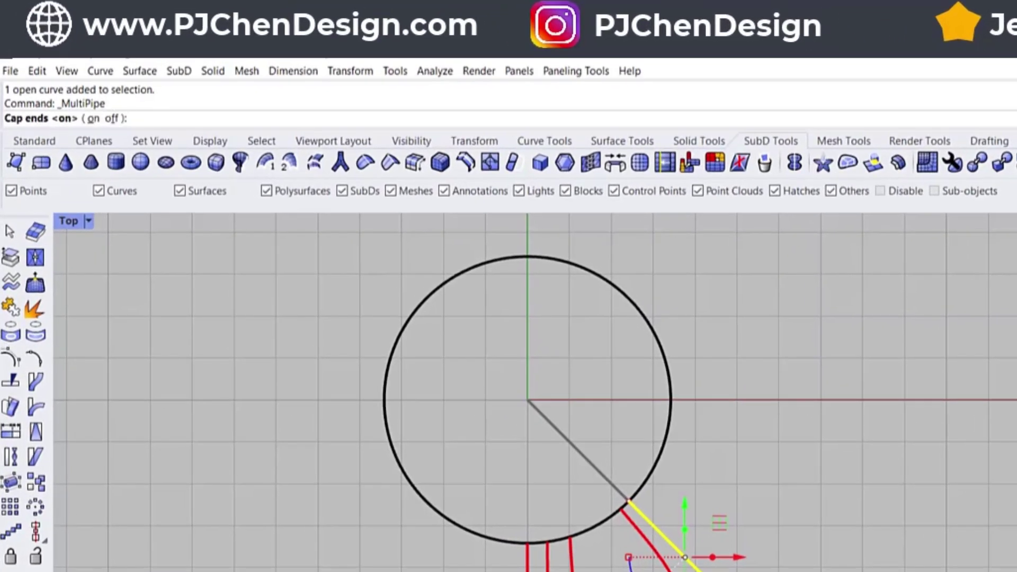
key(Return)
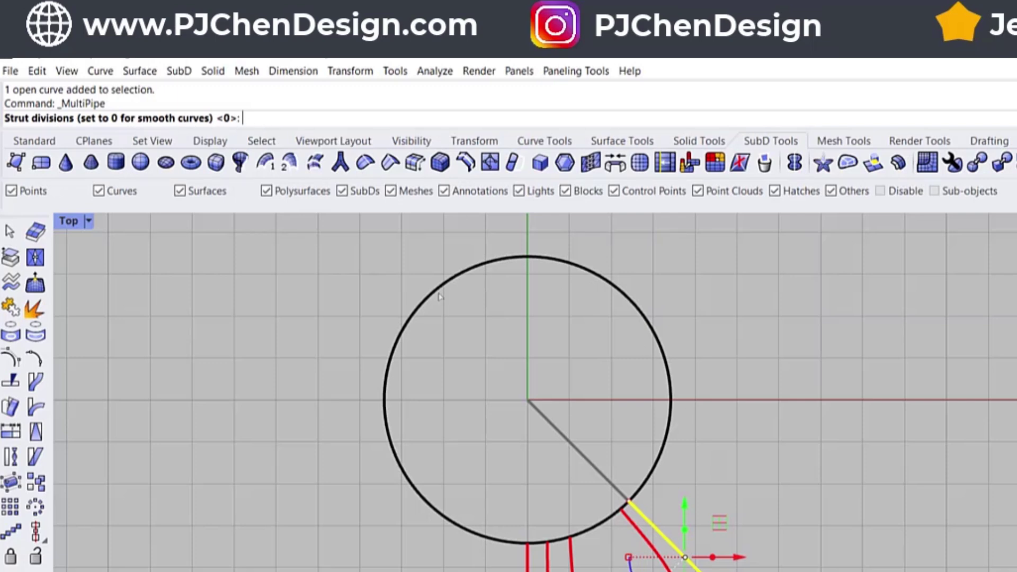
key(Return)
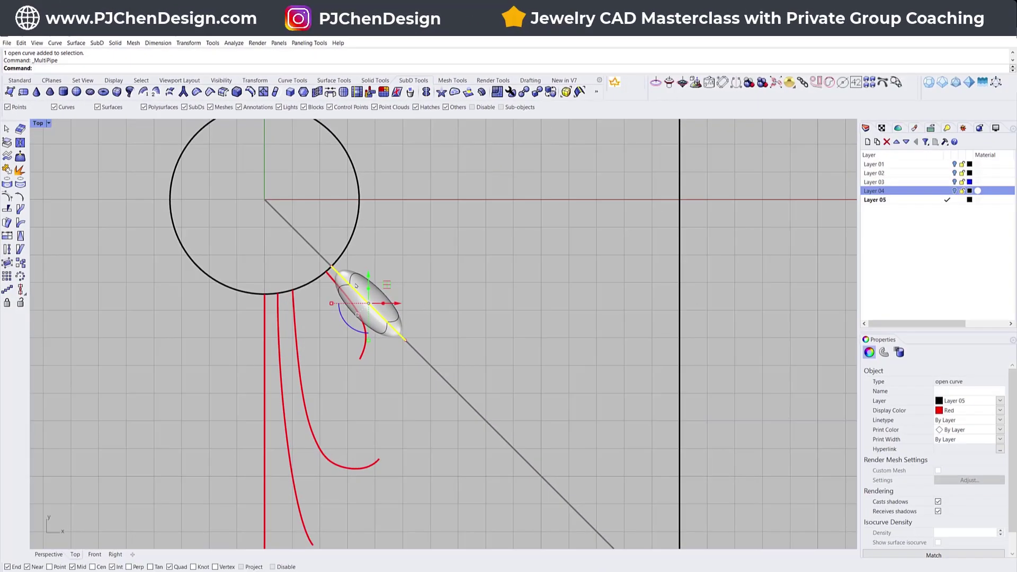
Inspect the new pipe by toggling the SubD display to flat and back to smooth, and deselect its curve.
scroll(356, 286, up, 3)
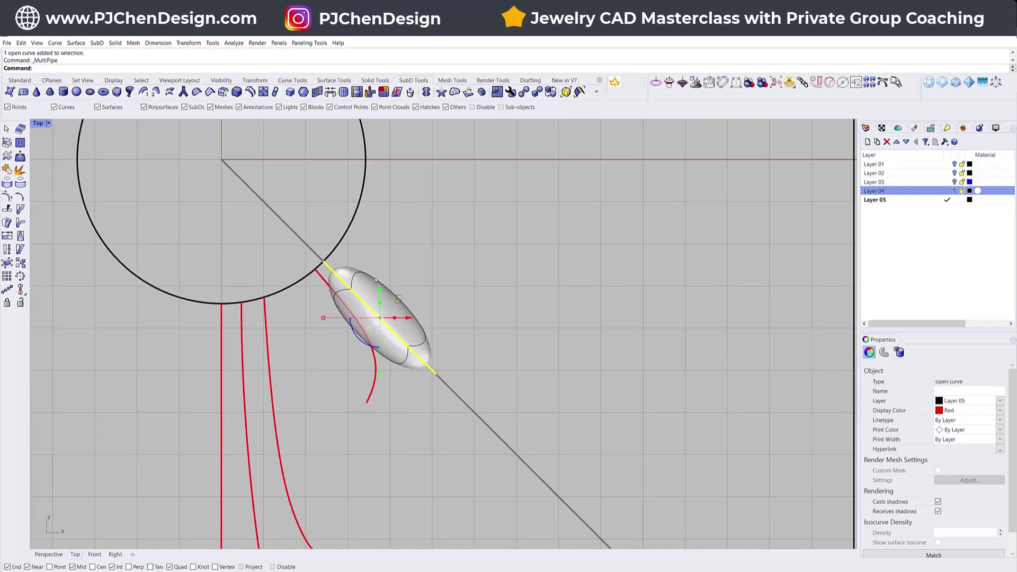
key(Tab)
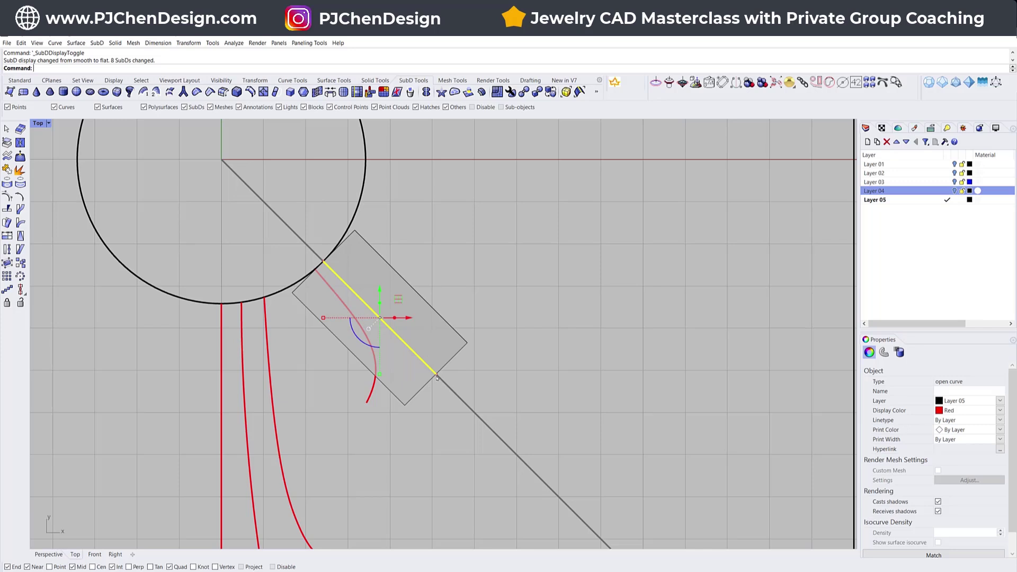
key(Tab)
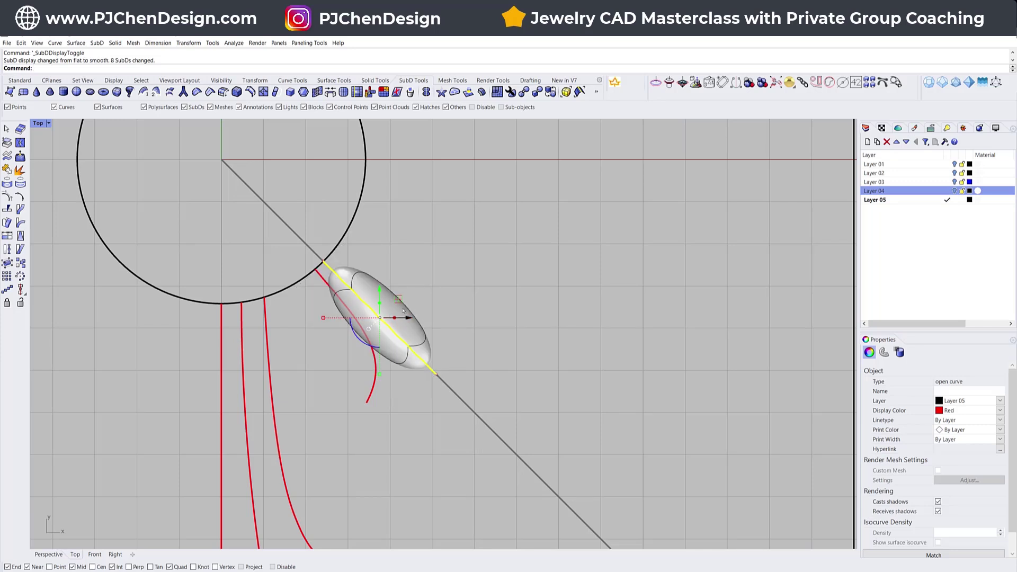
right_drag(432, 264, 435, 266)
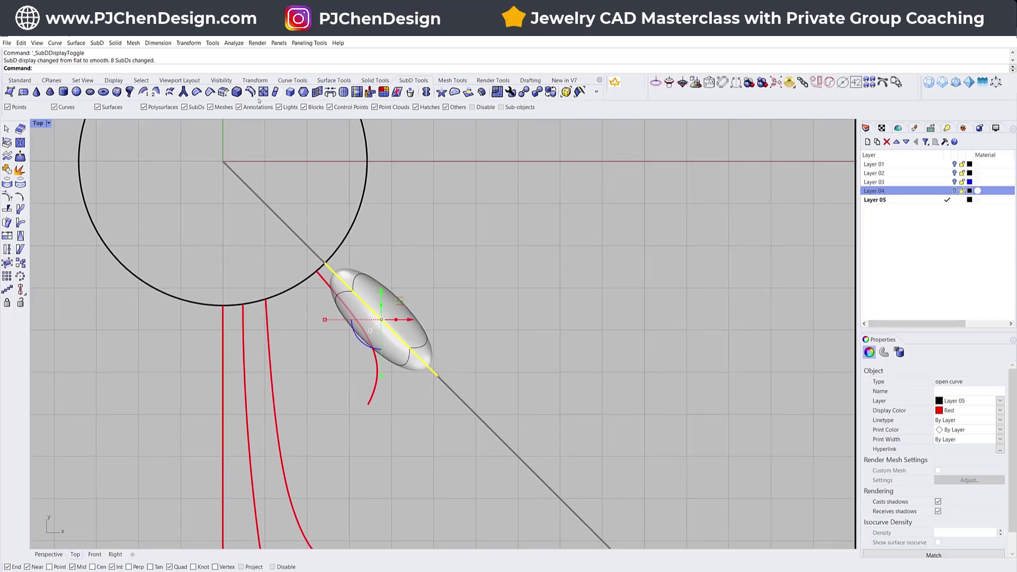
click(486, 313)
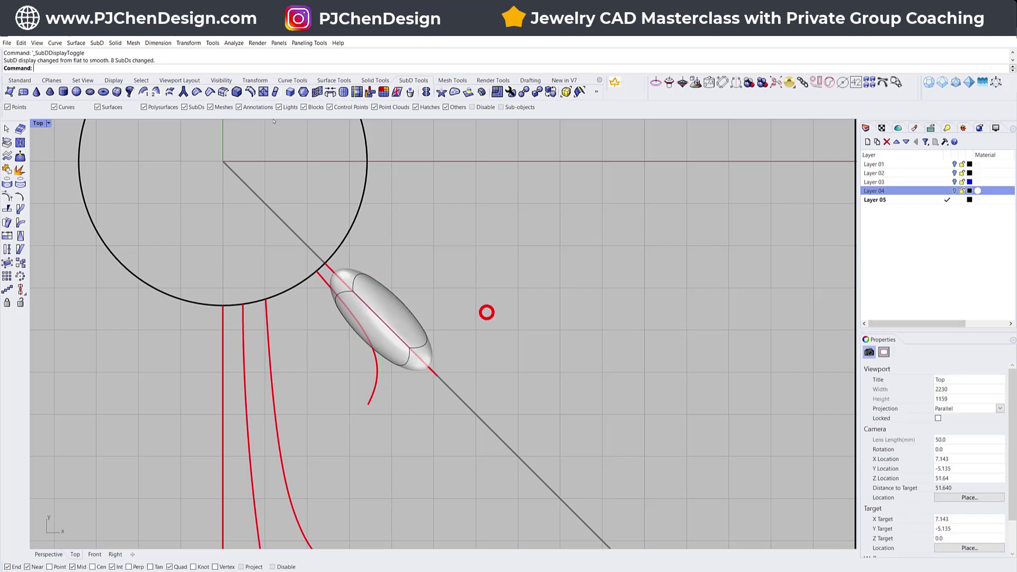
Insert a SubD edge loop around the diagonal pipe near the middle of its length.
click(249, 91)
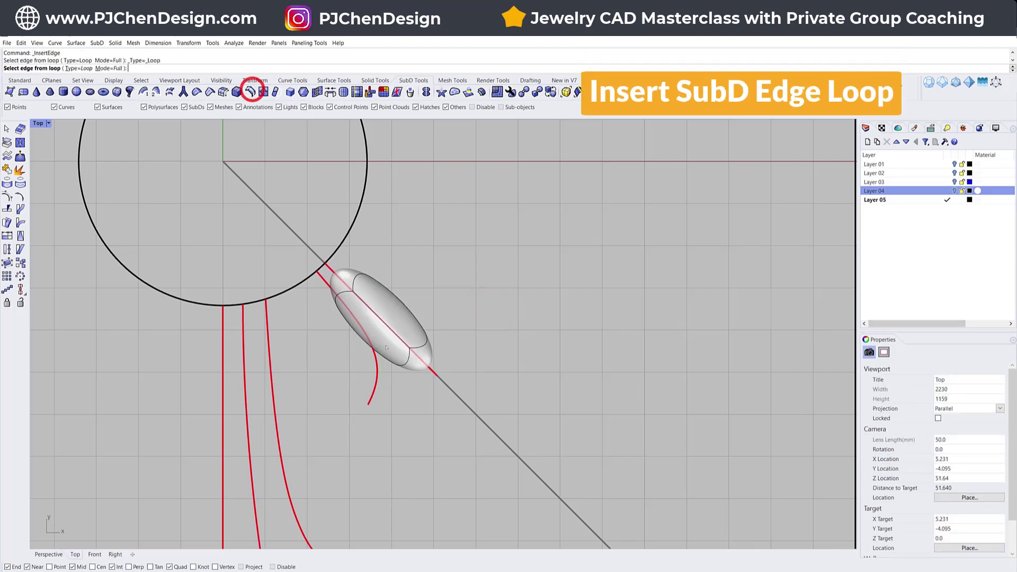
drag(390, 268, 449, 383)
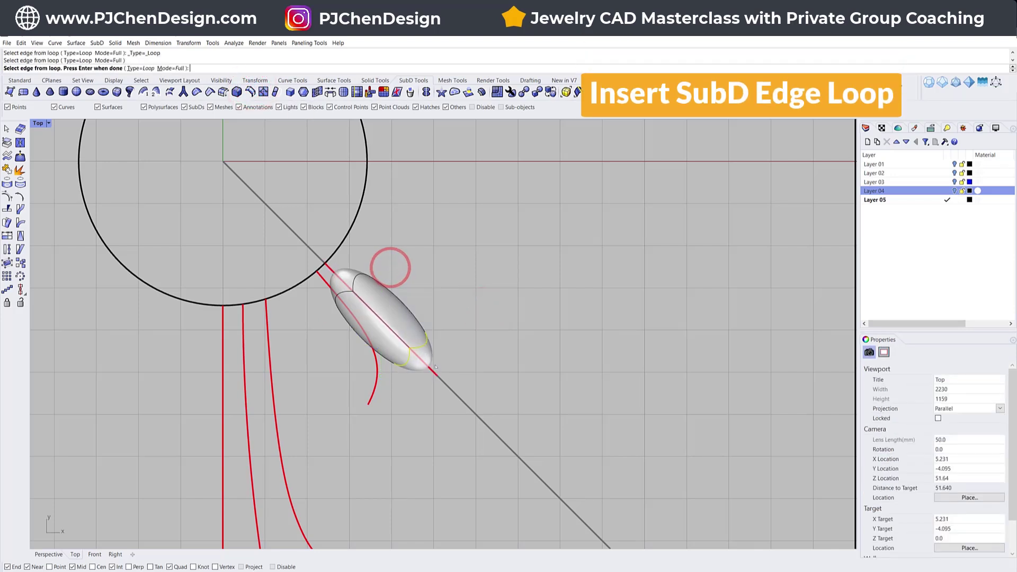
key(Return)
key(Return)
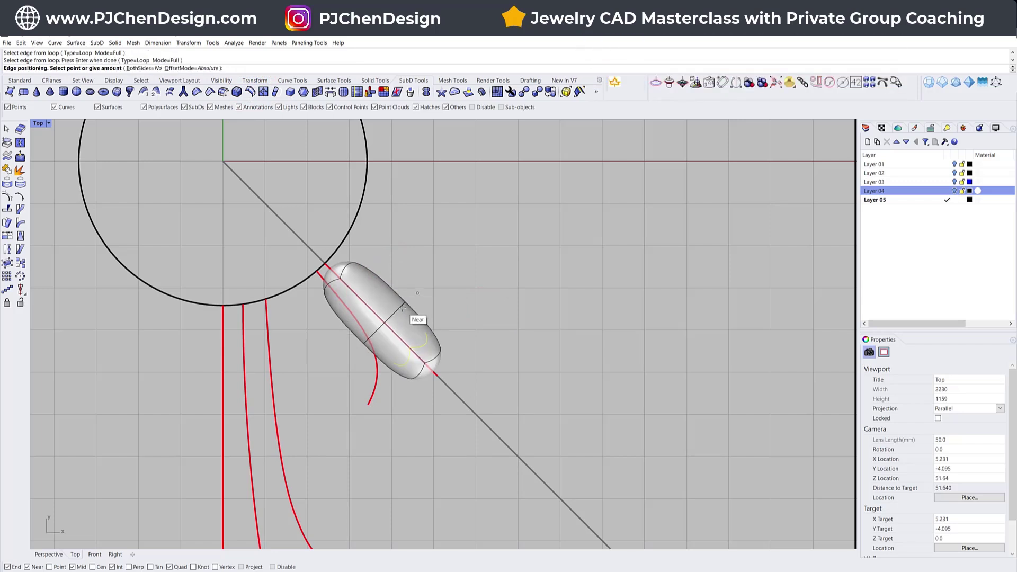
click(401, 306)
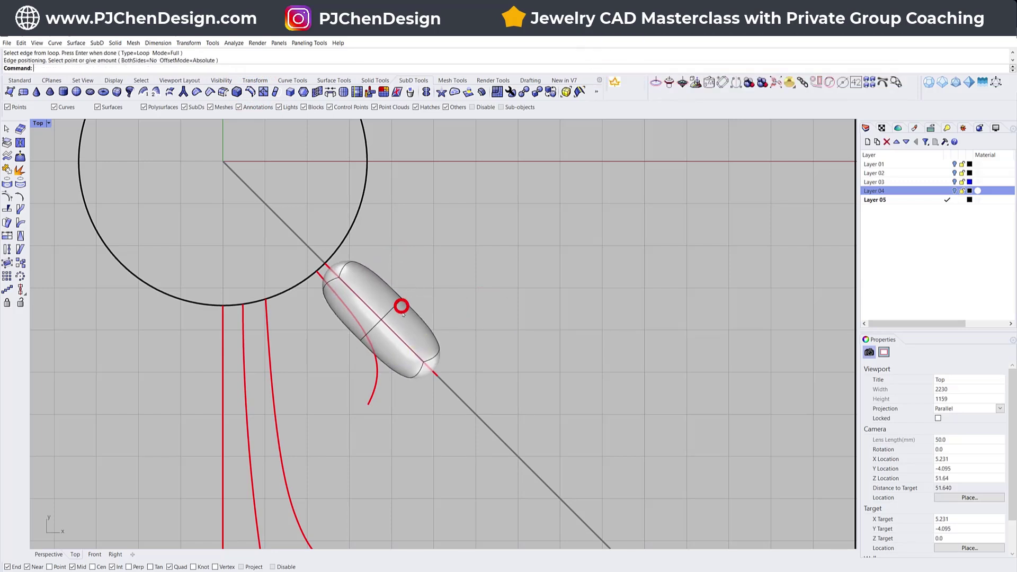
Move the diagonal pipe's inner end face toward the circle and scale down its outer end face to taper the form.
scroll(401, 306, up, 1)
click(311, 254)
ctrl+shift+click(316, 256)
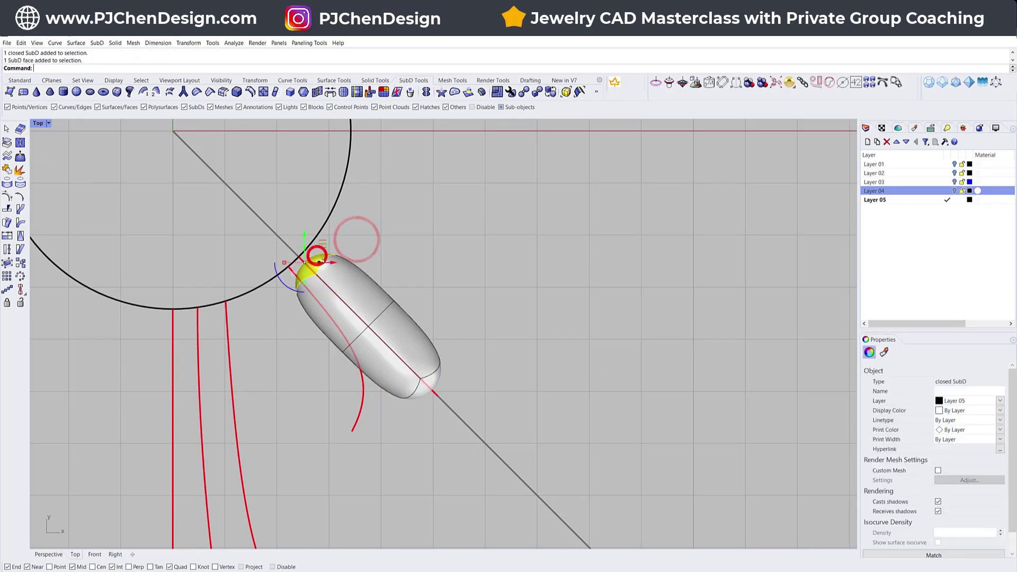
drag(322, 244, 313, 231)
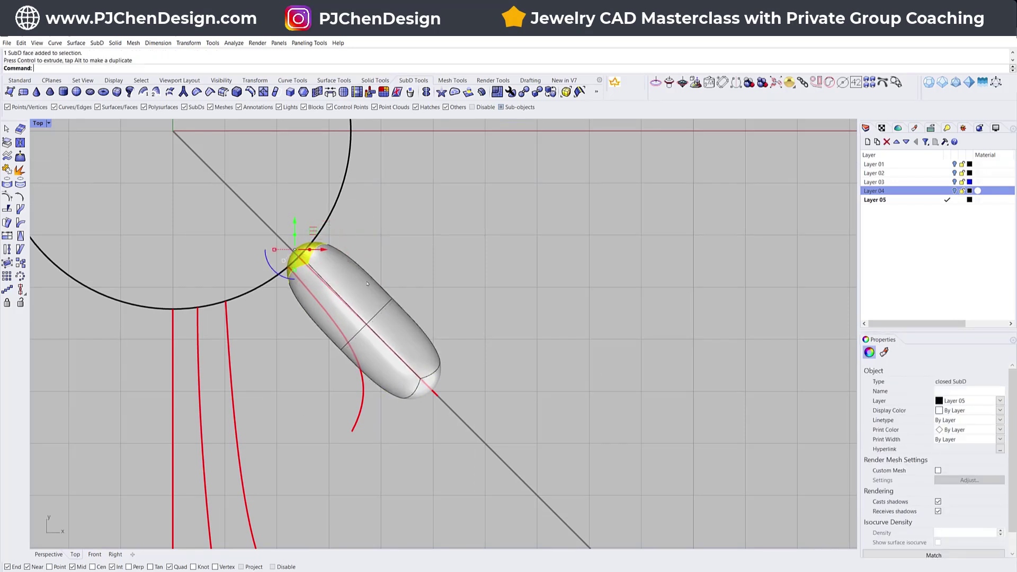
scroll(437, 387, up, 3)
ctrl+shift+click(435, 385)
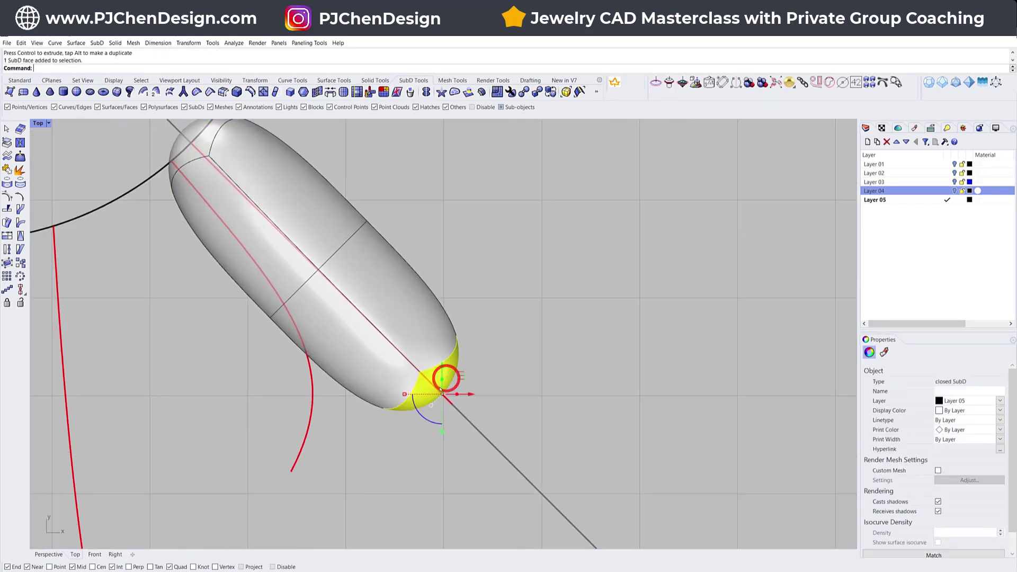
mouse_move(440, 388)
mouse_down()
mouse_move(418, 408)
mouse_move(428, 392)
mouse_up()
click(523, 358)
scroll(455, 348, down, 2)
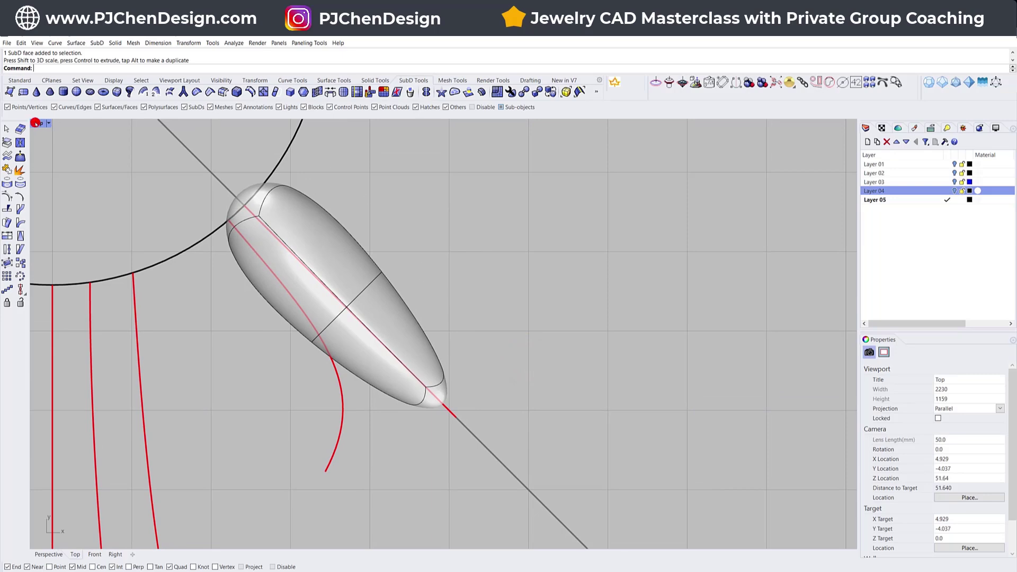
Crease the two lengthwise edges along the top of the diagonal pipe and lower the resulting ridge slightly in Z.
double_click(35, 123)
scroll(603, 249, down, 5)
scroll(603, 269, up, 7)
right_drag(602, 269, 580, 261)
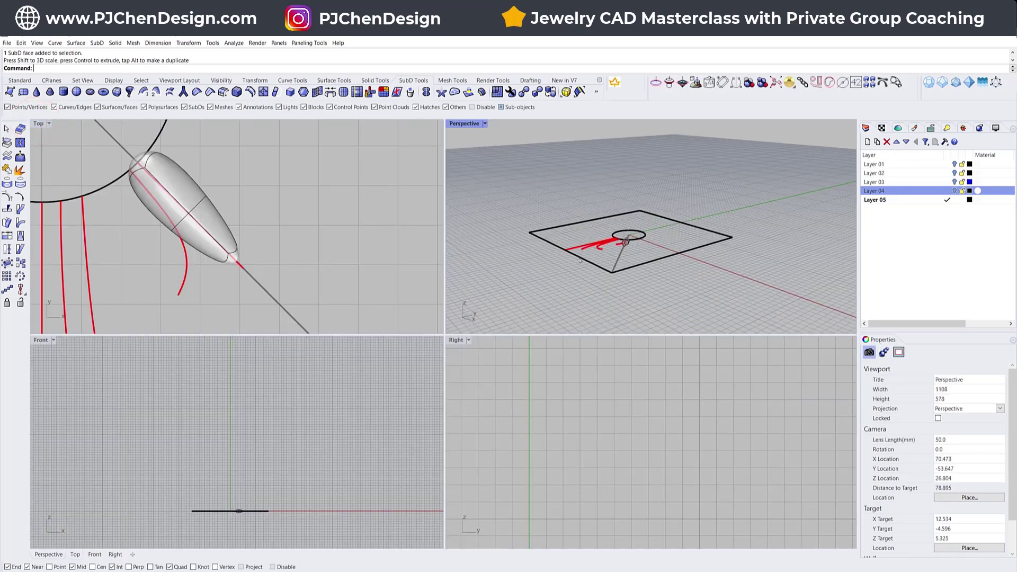
scroll(631, 249, up, 8)
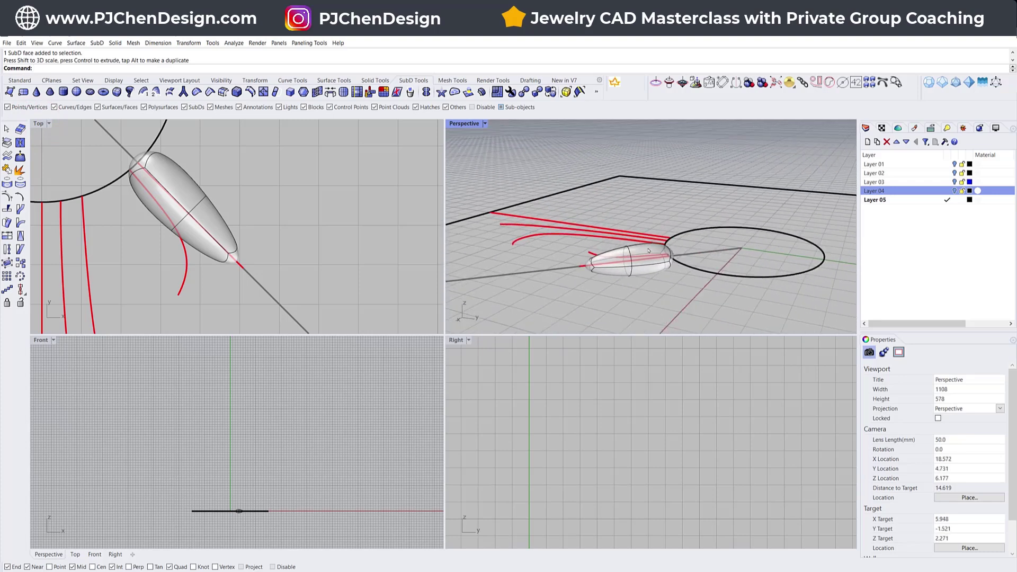
scroll(649, 250, up, 3)
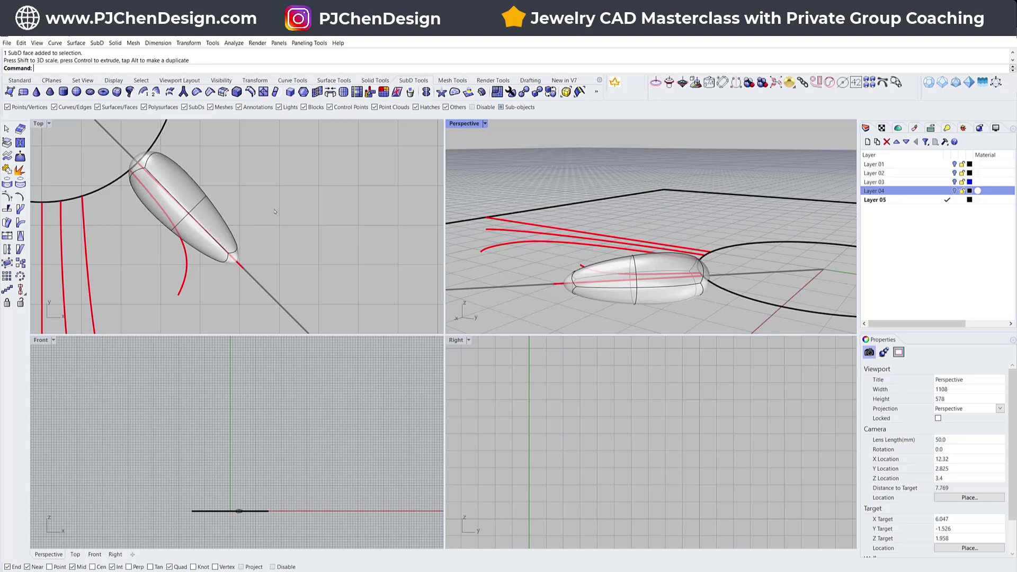
scroll(619, 263, up, 3)
ctrl+shift+click(614, 259)
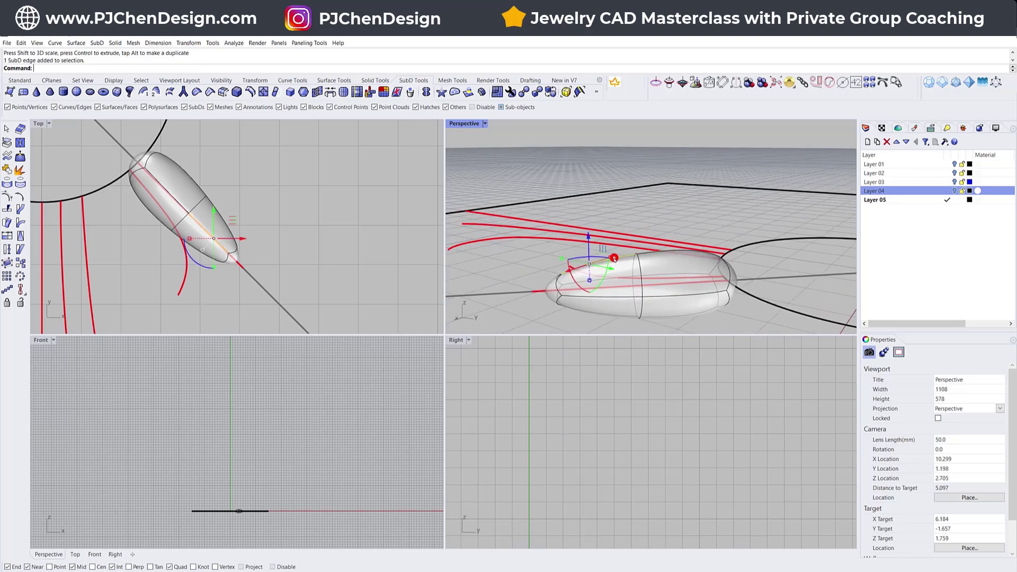
ctrl+shift+click(643, 254)
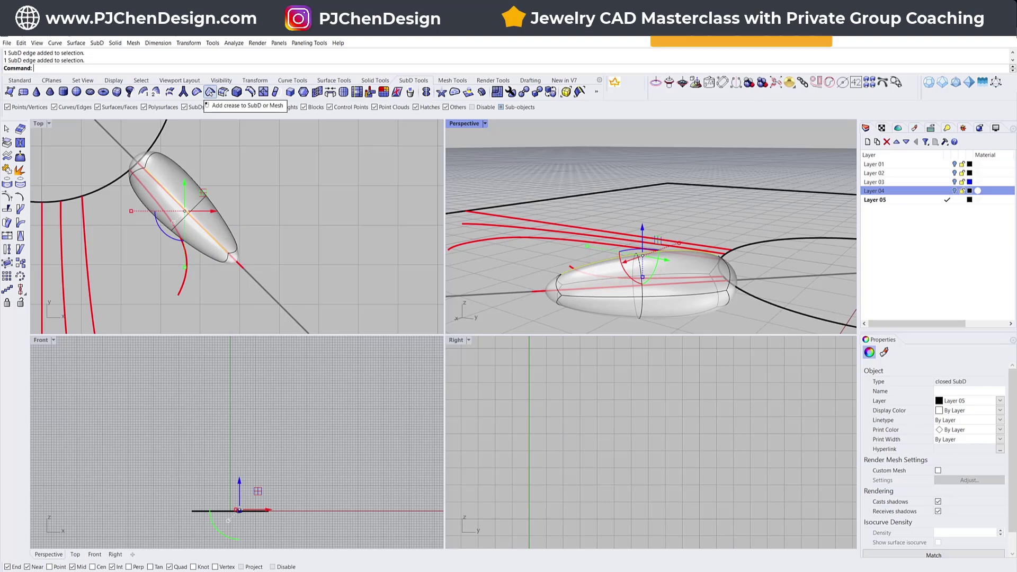
click(210, 93)
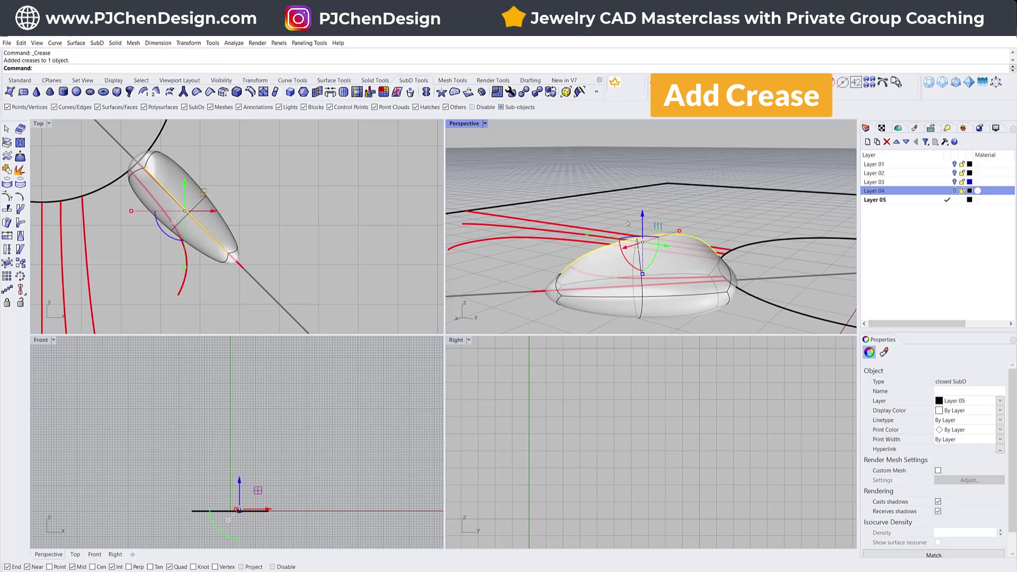
drag(642, 213, 643, 235)
click(624, 181)
Set the Perspective view to Rendered display and examine the creased pipe from its outer side.
click(484, 124)
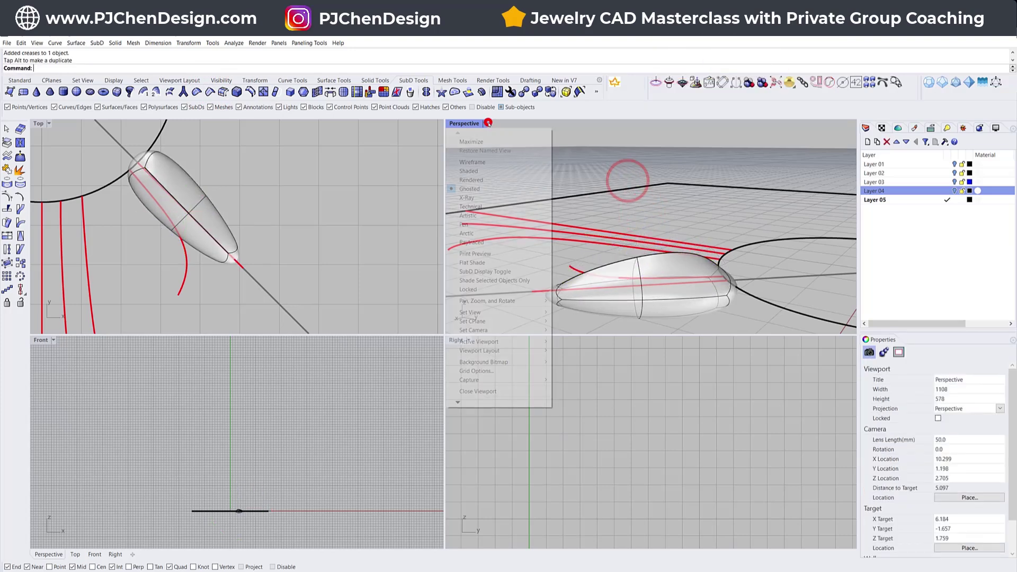
click(470, 180)
right_drag(537, 181, 706, 230)
scroll(706, 229, up, 4)
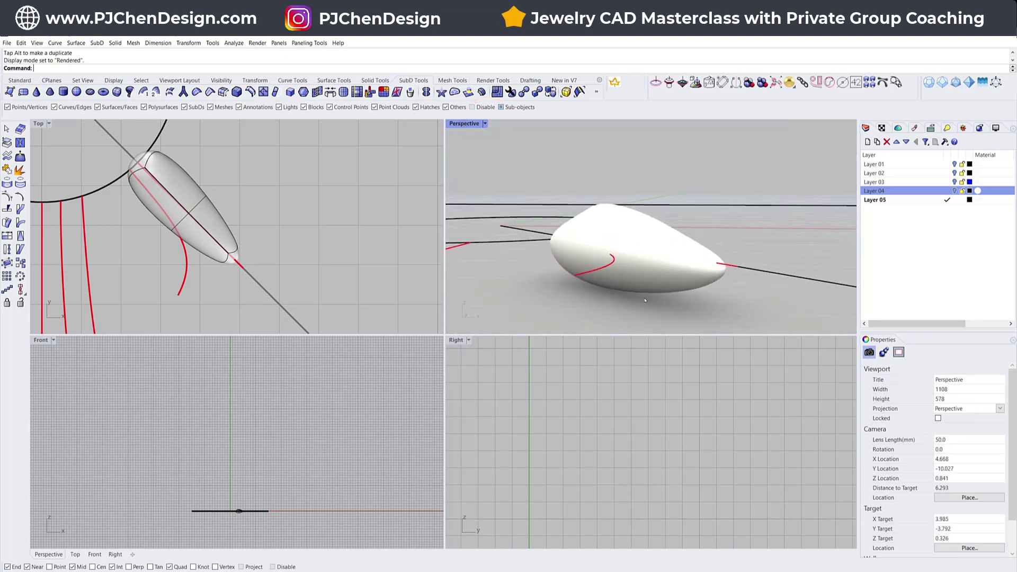
Create a SubD MultiPipe on the short curved red guide beside the diagonal pipe, with 0 strut divisions.
click(367, 236)
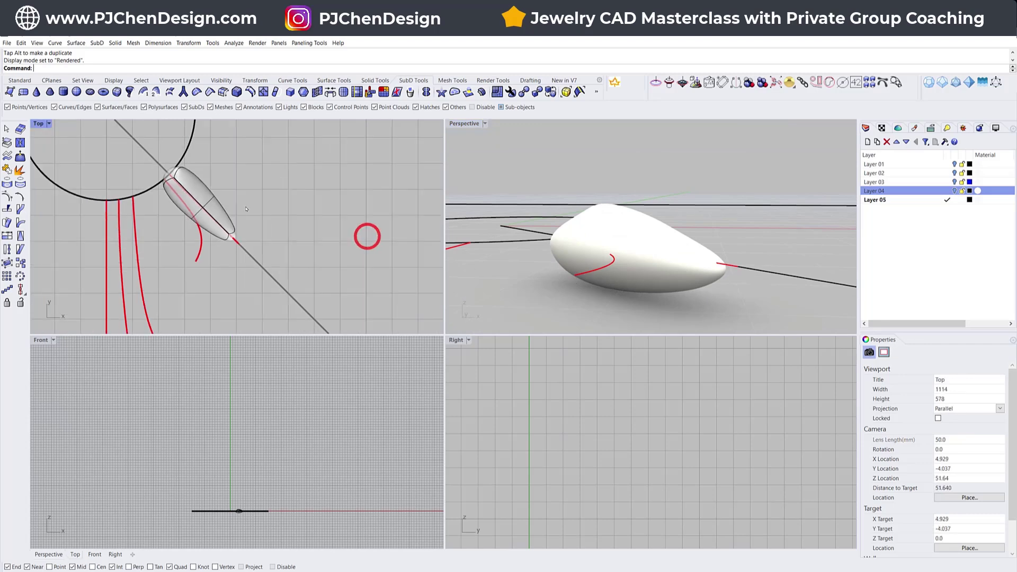
scroll(289, 244, down, 2)
click(218, 270)
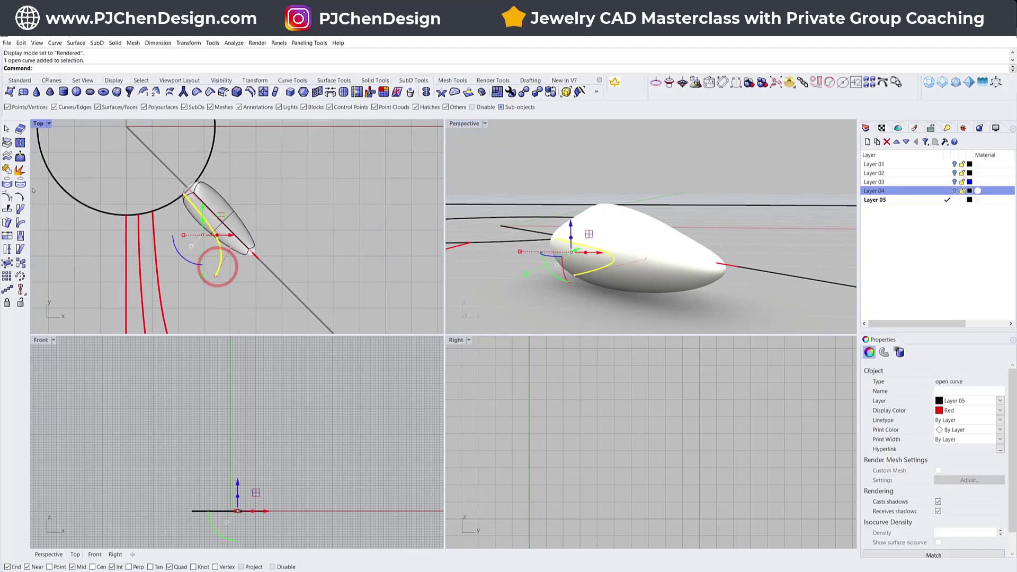
click(183, 91)
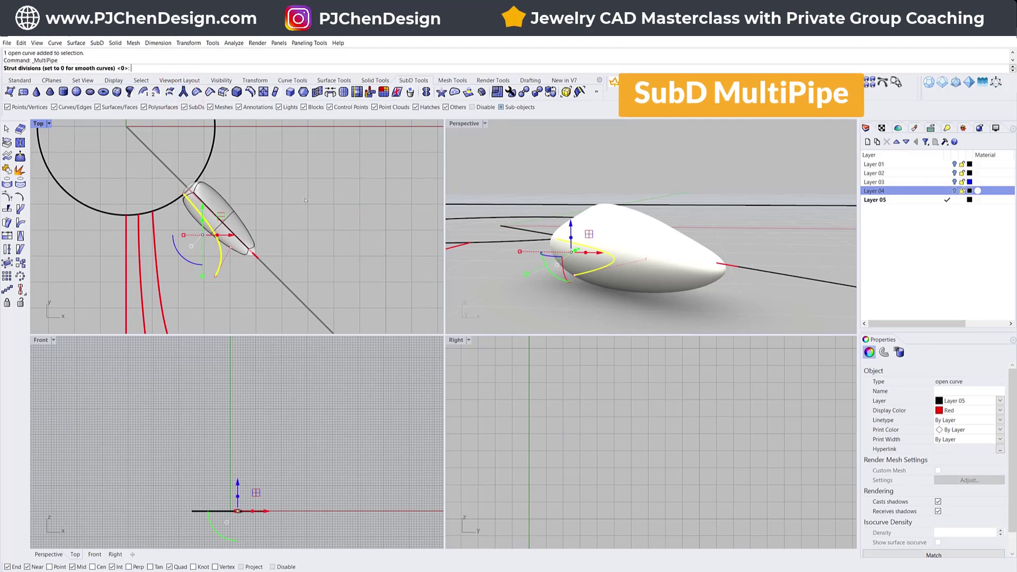
key(Return)
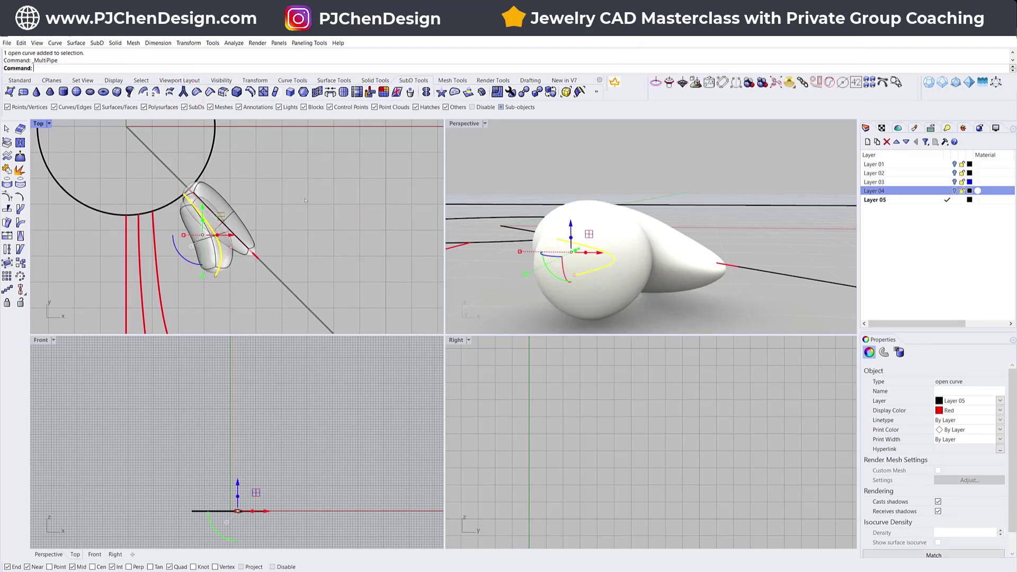
Add a crease to the two lengthwise edges along the top of the curved pipe.
right_drag(638, 217, 637, 278)
scroll(214, 232, up, 3)
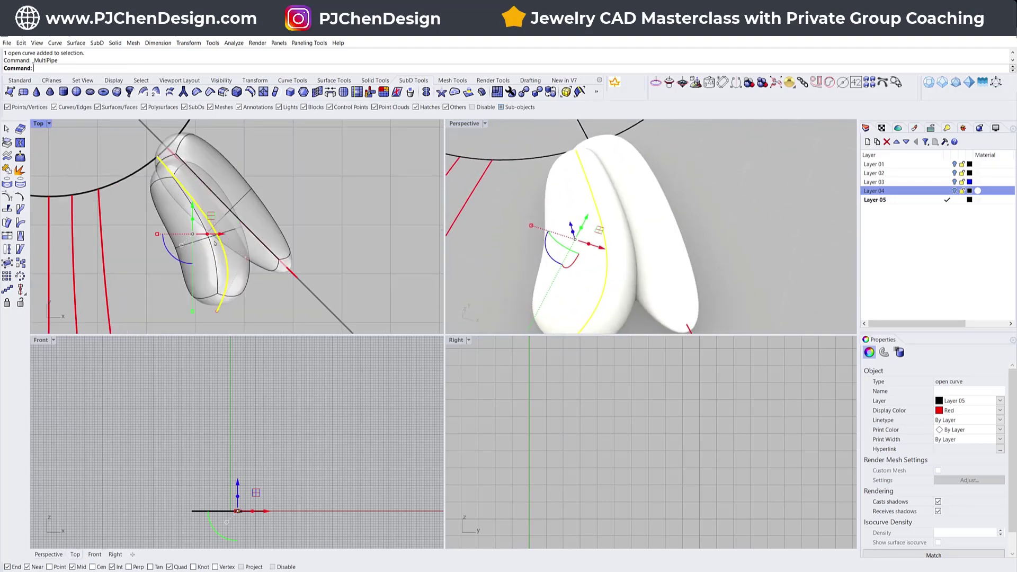
scroll(208, 283, up, 2)
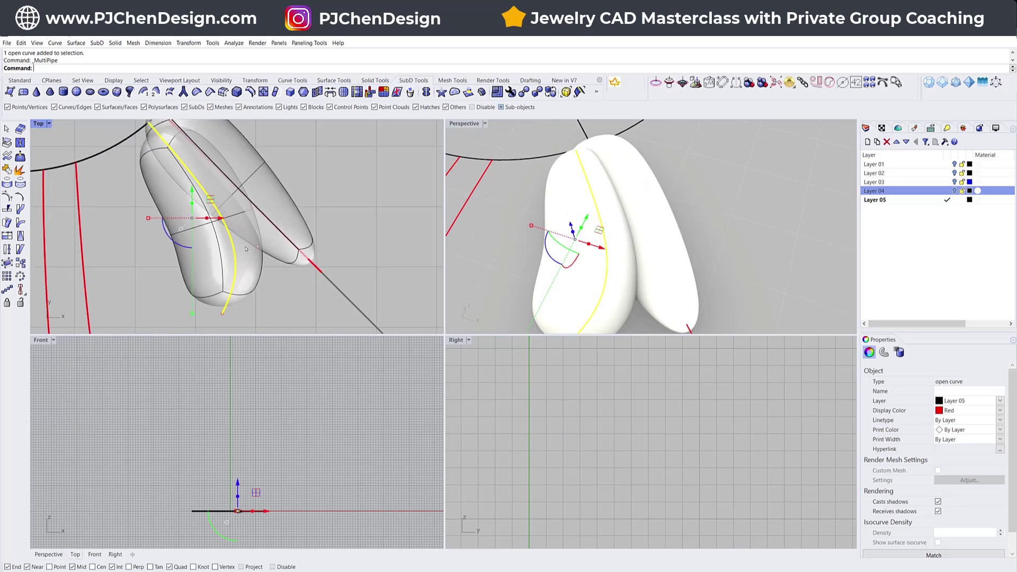
click(288, 289)
click(220, 262)
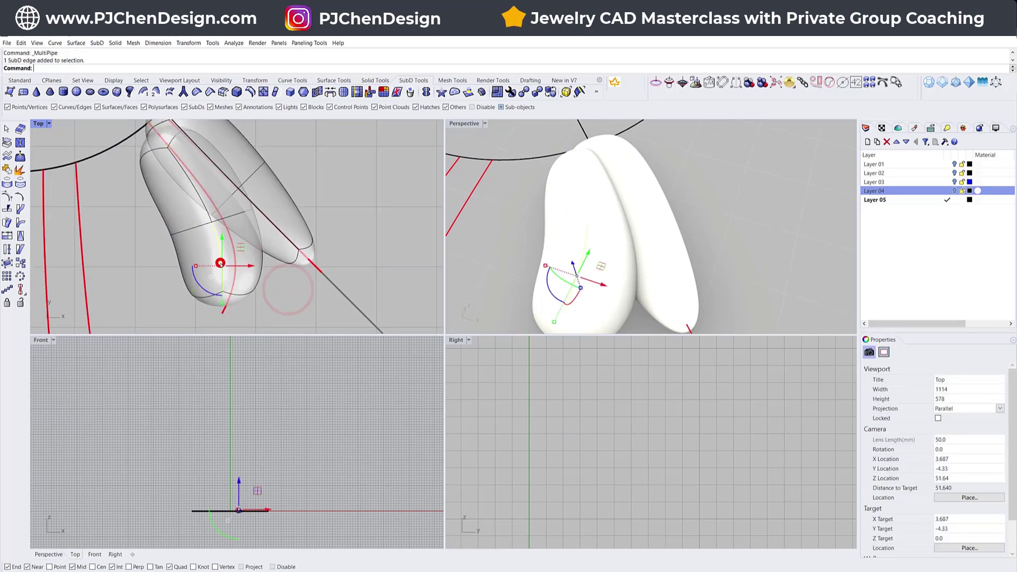
ctrl+shift+click(206, 207)
click(239, 230)
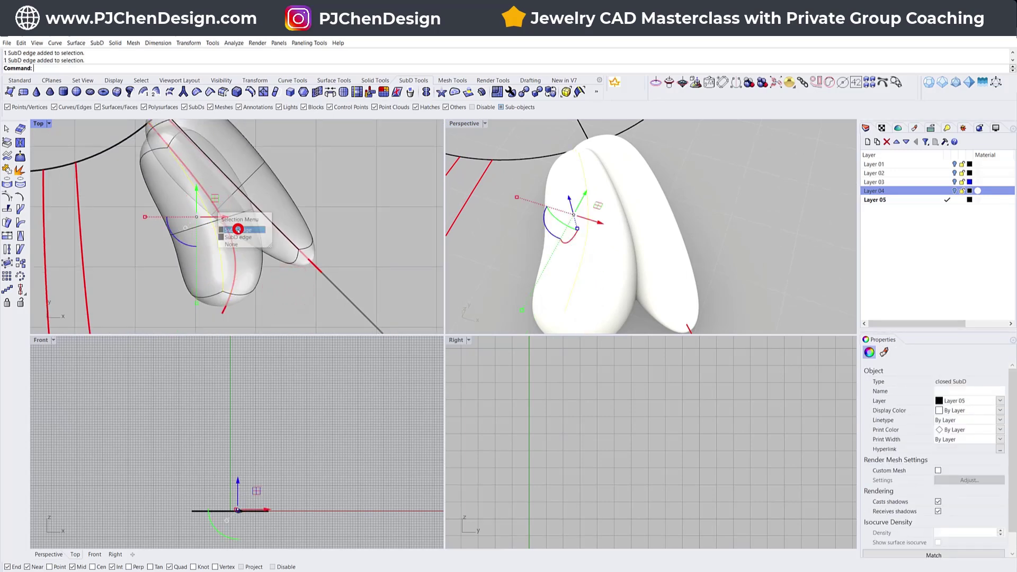
mouse_move(580, 233)
right_down()
mouse_move(609, 241)
mouse_move(586, 225)
right_up()
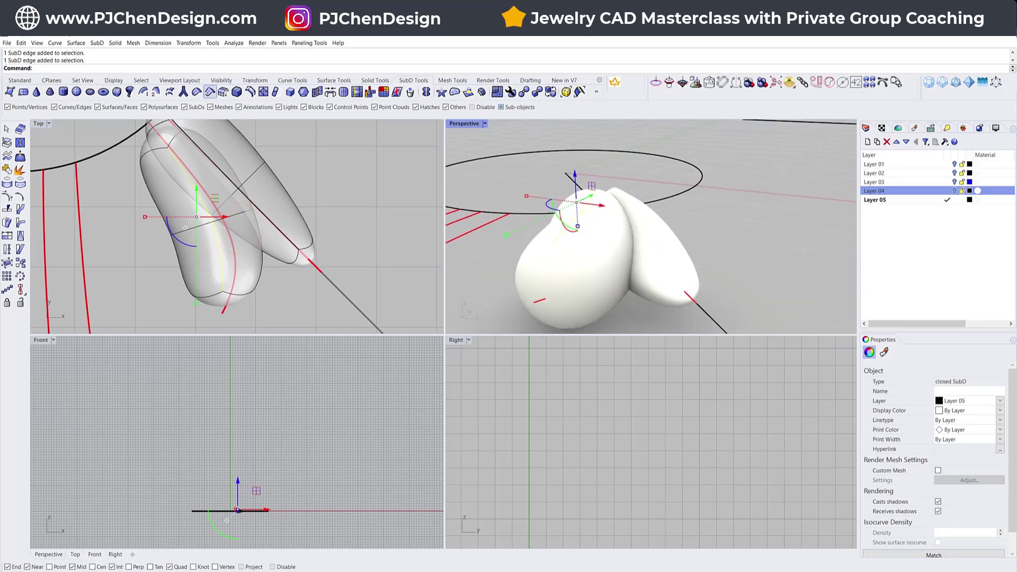
click(209, 91)
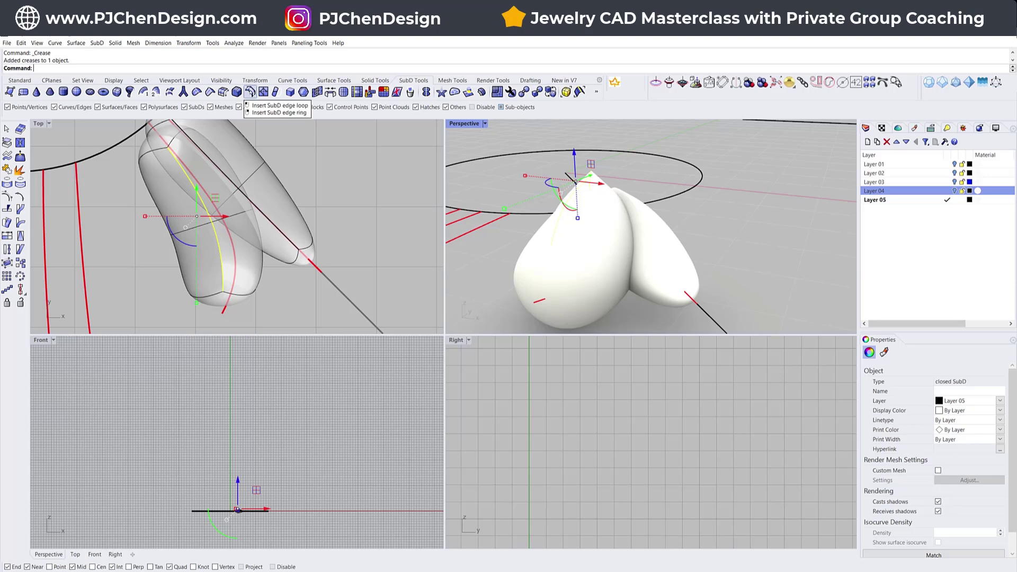
Insert a lengthwise SubD edge loop beside the curved pipe's crease, on the side facing away from the diagonal pipe.
click(249, 93)
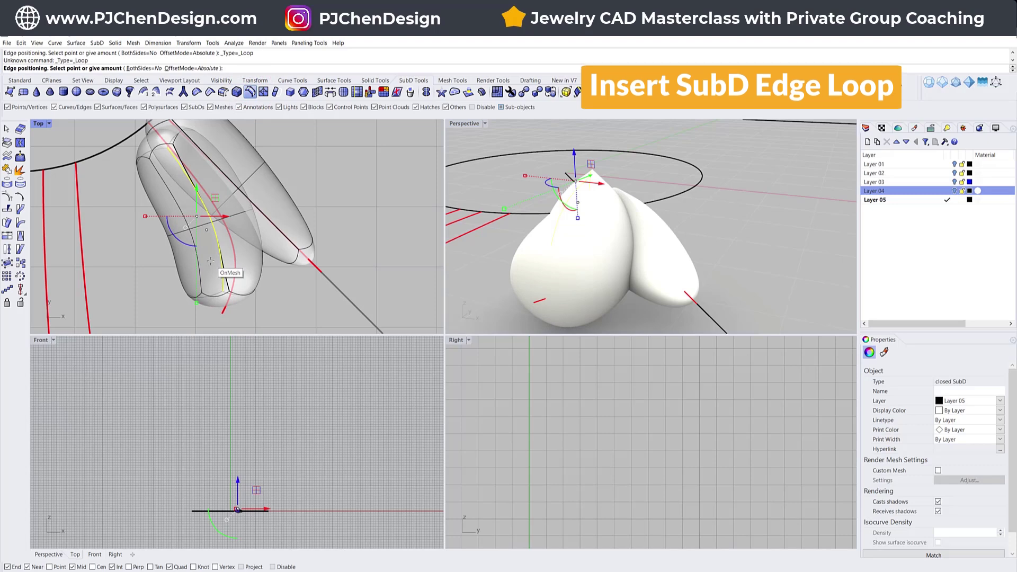
click(210, 260)
Set the Perspective view to Ghosted, then lower the new loop's two top edges in Z and shift them slightly toward the crease.
click(196, 249)
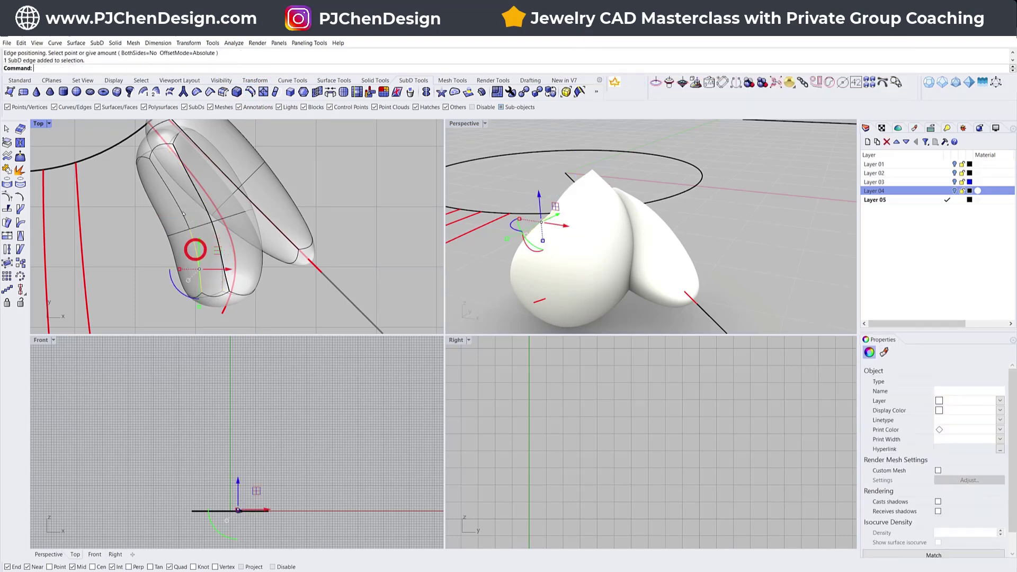
shift+click(177, 208)
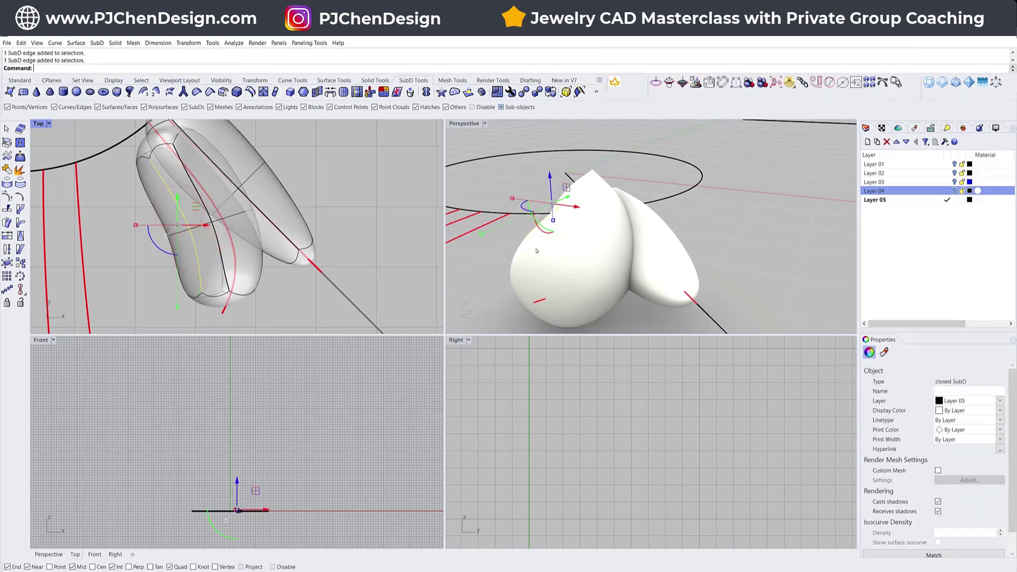
right_drag(537, 251, 588, 253)
click(485, 124)
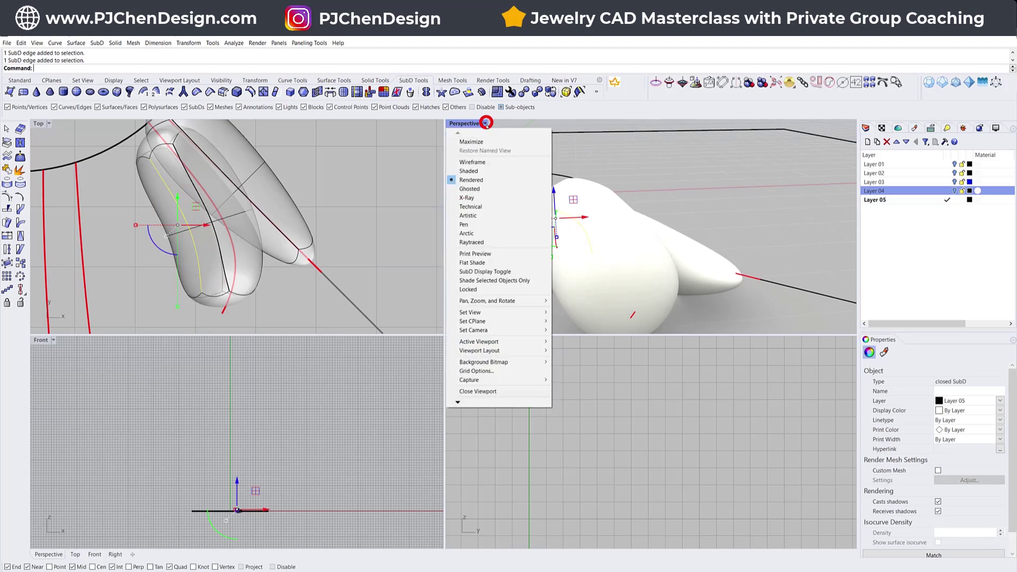
click(481, 186)
right_drag(481, 187, 659, 227)
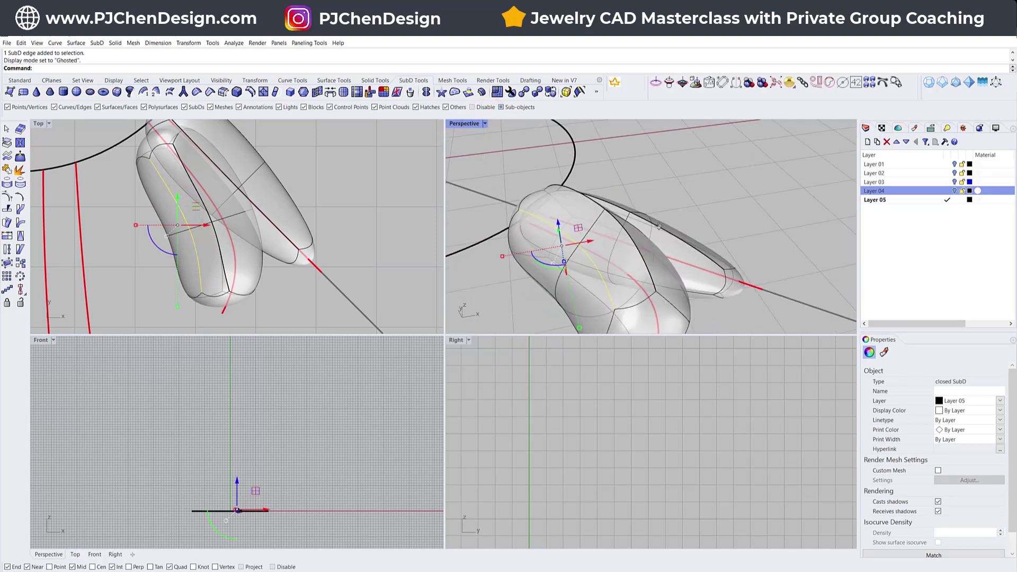
right_drag(328, 222, 366, 186)
right_drag(604, 286, 608, 248)
drag(559, 189, 573, 245)
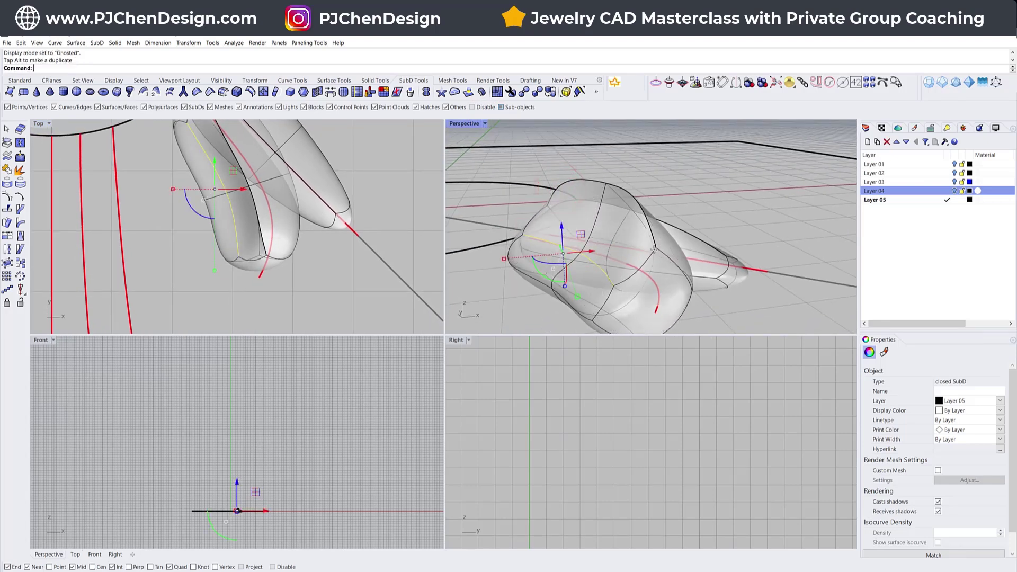
right_drag(651, 246, 617, 213)
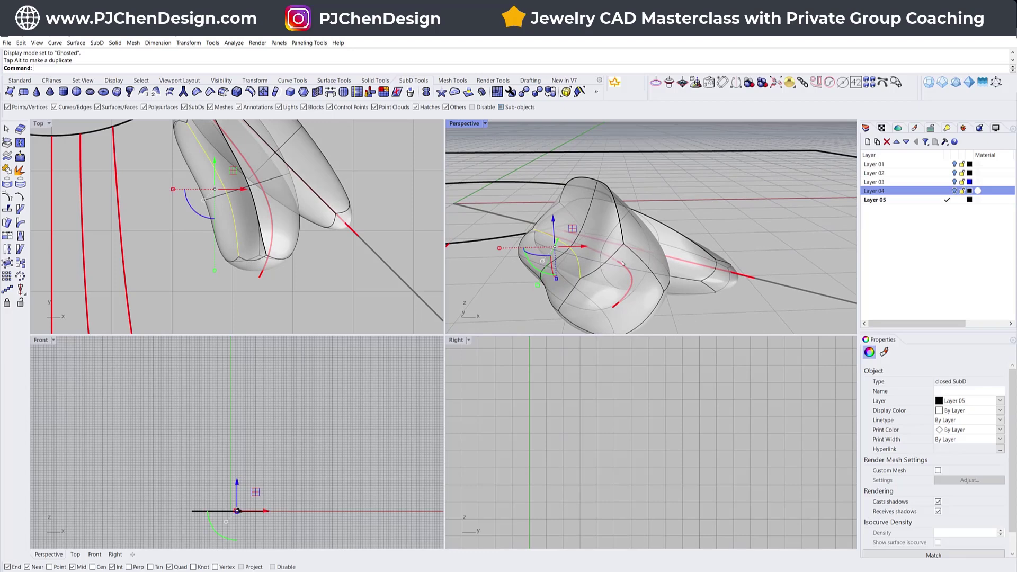
drag(582, 248, 591, 247)
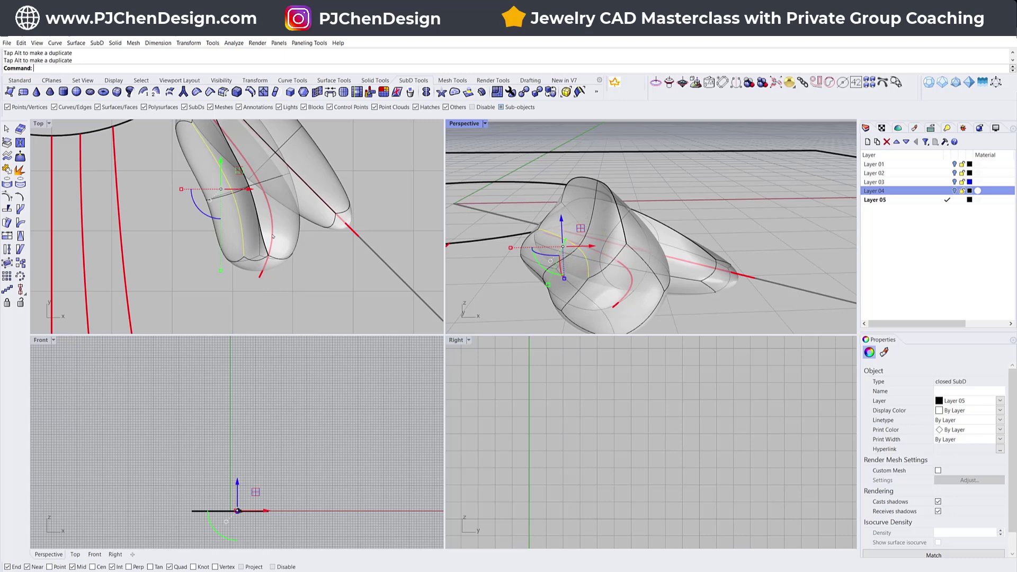
Scale down the end face at the curved pipe's outer tip to narrow the tip.
click(400, 294)
right_drag(644, 217, 628, 276)
scroll(619, 275, up, 4)
ctrl+shift+click(626, 275)
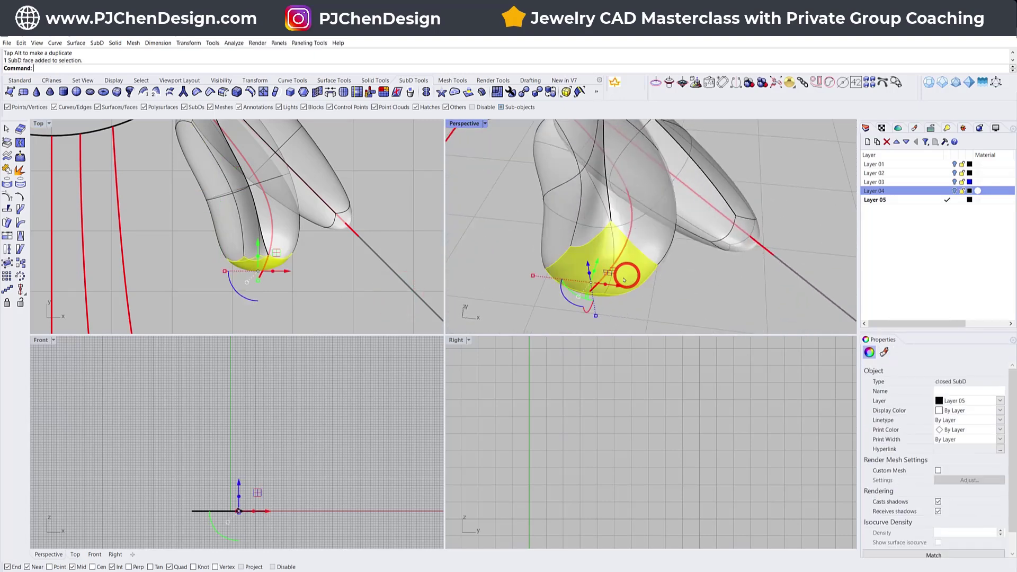
drag(535, 282, 575, 283)
scroll(236, 249, down, 3)
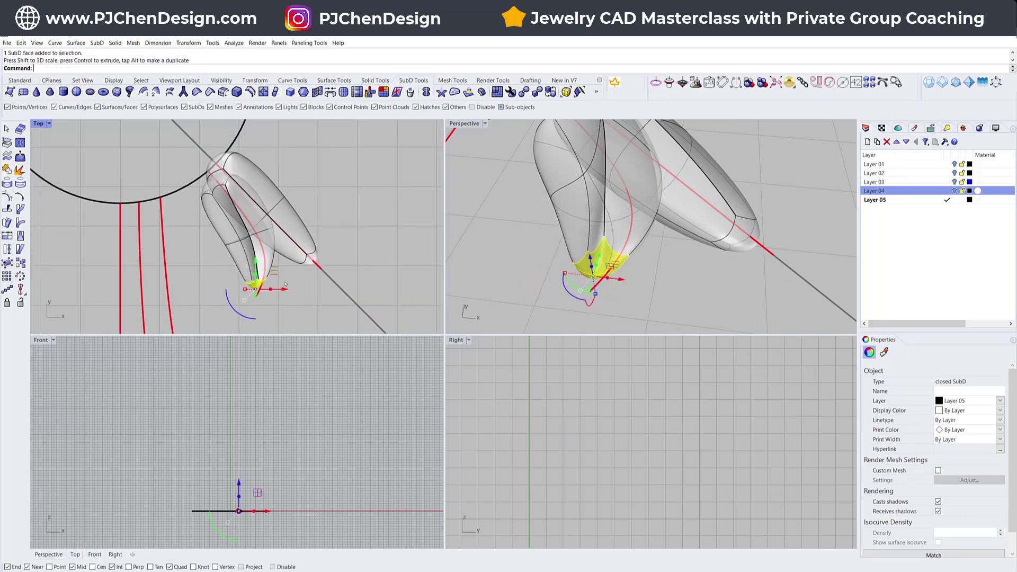
scroll(266, 293, up, 2)
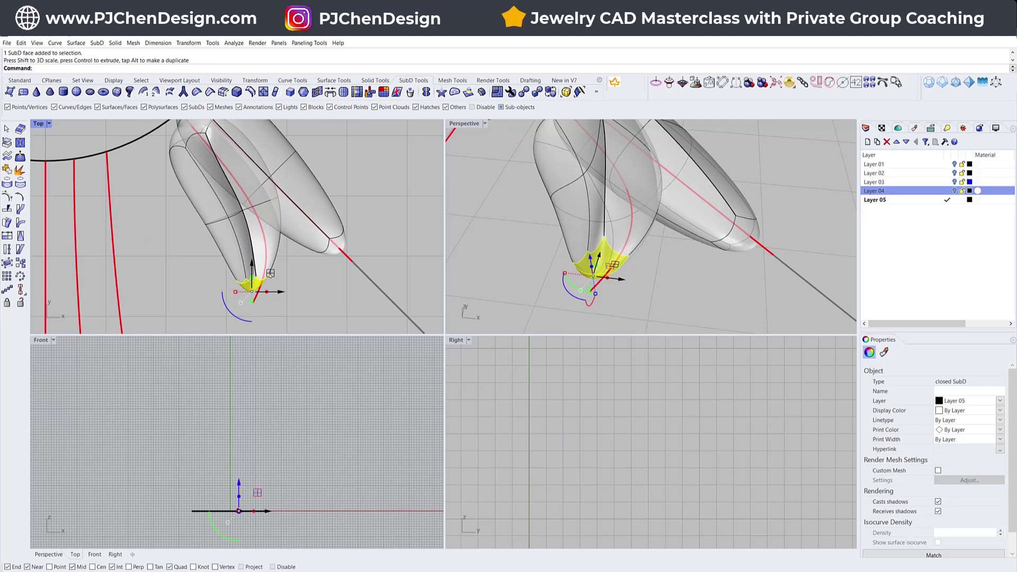
scroll(276, 266, down, 2)
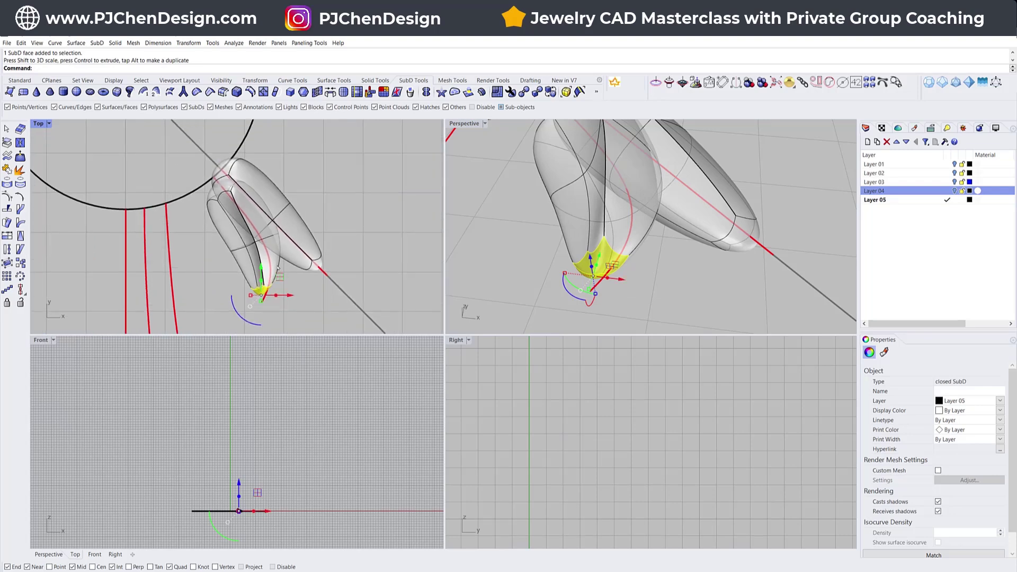
click(225, 275)
Insert a crosswise SubD edge loop on the curved pipe between its middle loop and the outer tip.
scroll(225, 275, up, 3)
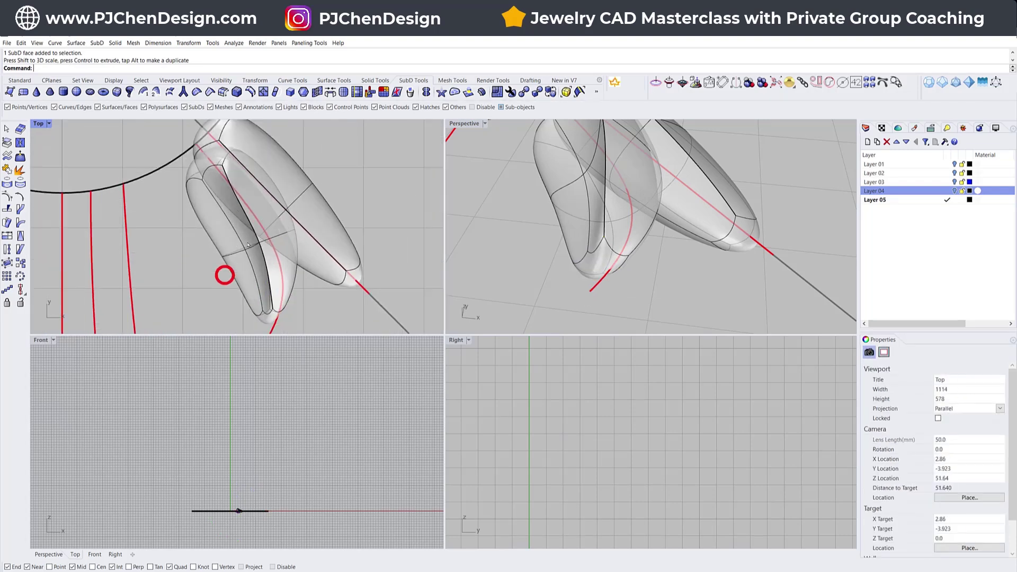
click(236, 255)
double_click(254, 248)
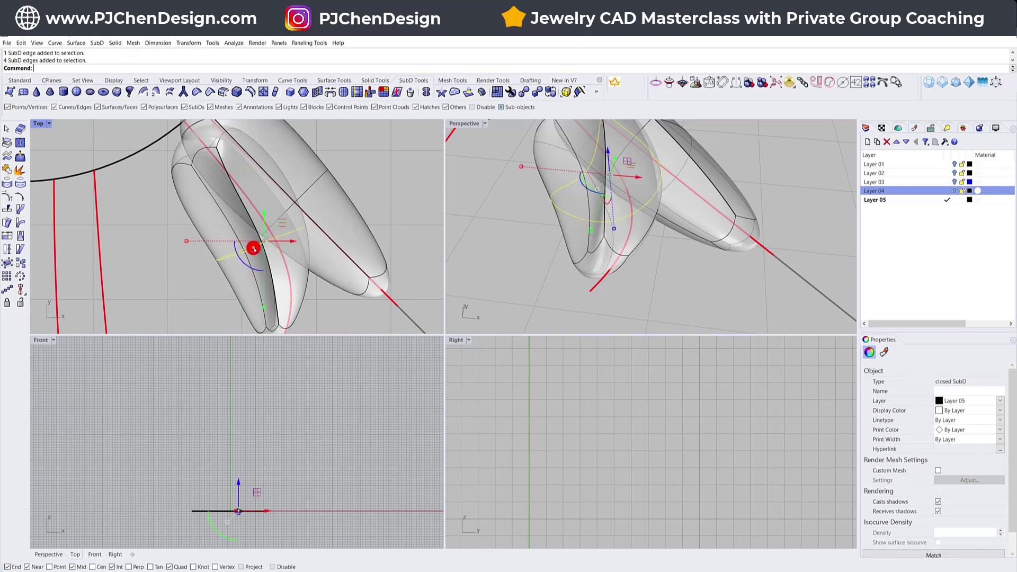
right_drag(597, 248, 543, 230)
click(263, 92)
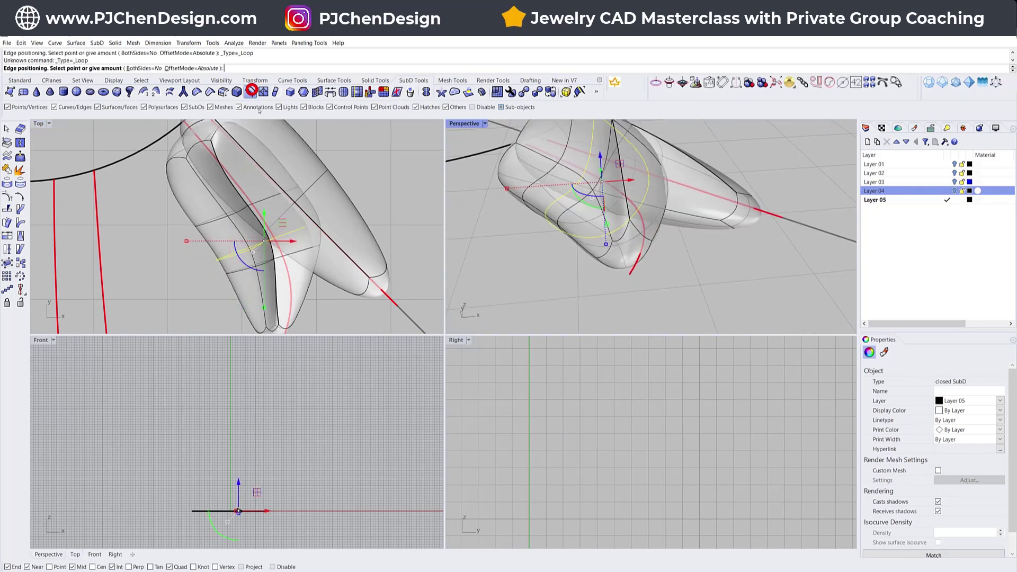
click(270, 286)
scroll(265, 297, down, 3)
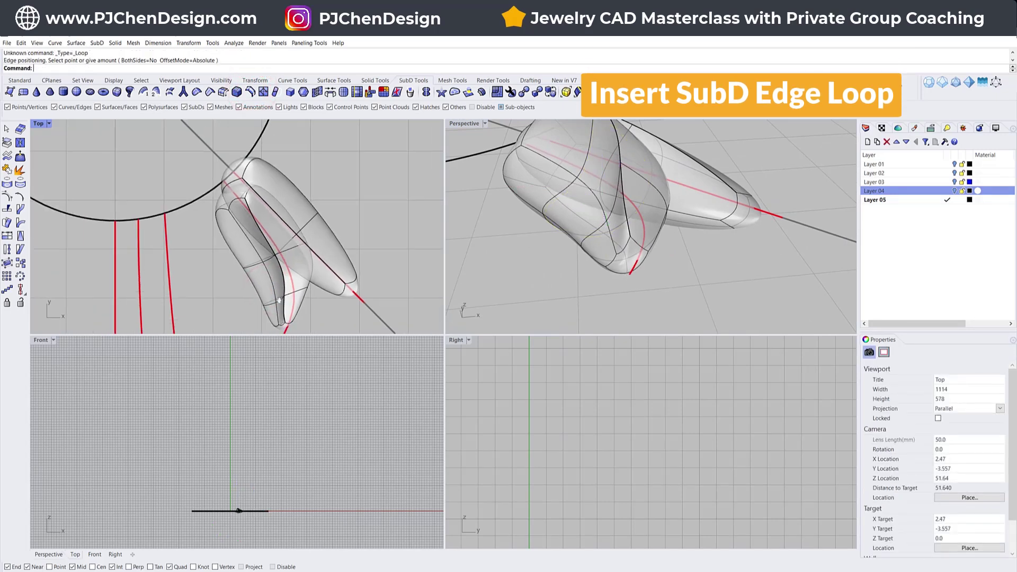
Select the outer tip section of the curved pipe and rotate it to follow the end of the red guide.
click(247, 315)
right_drag(304, 321, 301, 292)
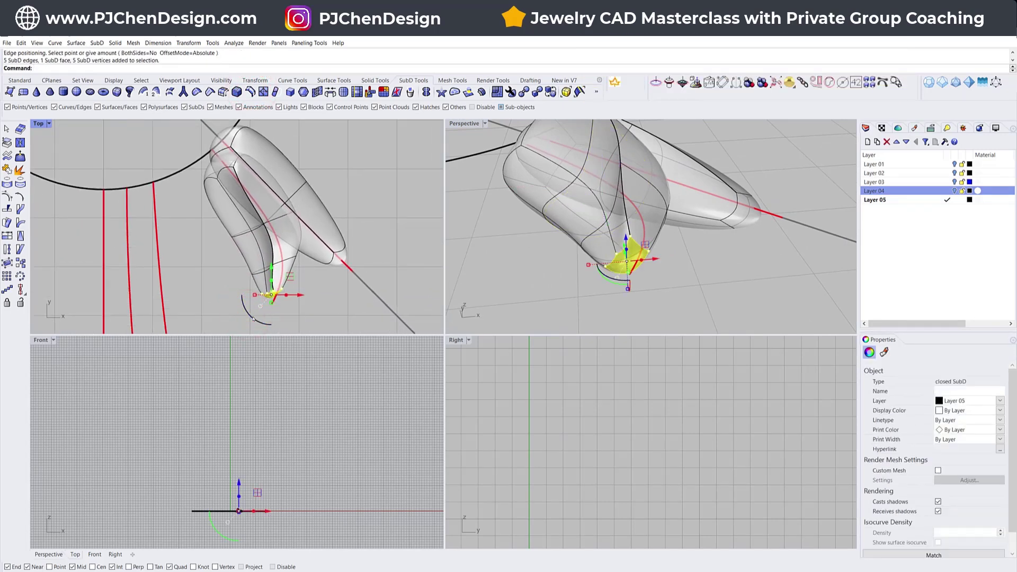
drag(251, 317, 303, 242)
Move the crease vertex on the new crosswise loop onto the red guide and pull the pipe's outer-side vertices inward.
scroll(267, 267, up, 3)
click(265, 264)
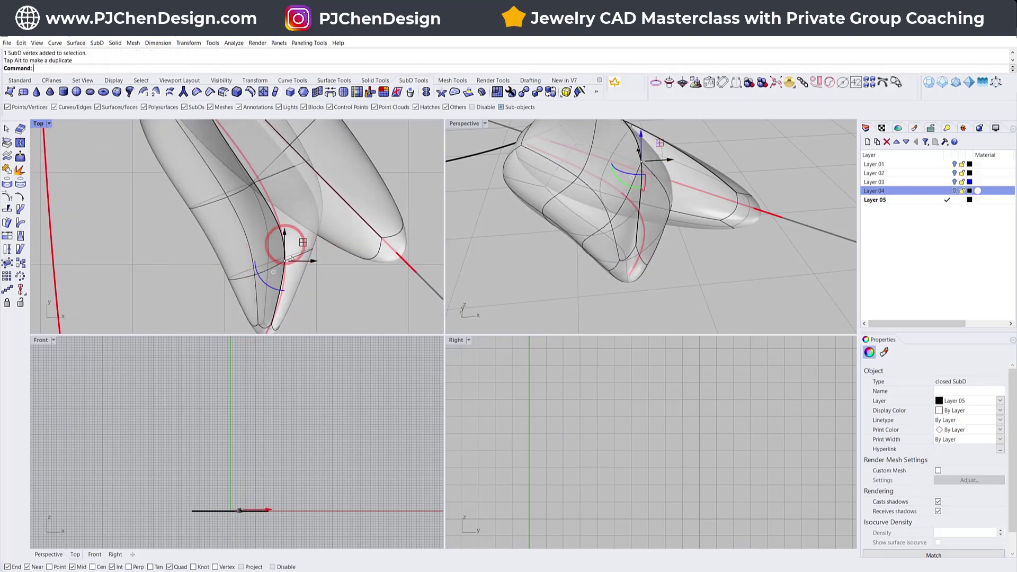
drag(264, 288, 270, 251)
drag(161, 193, 211, 222)
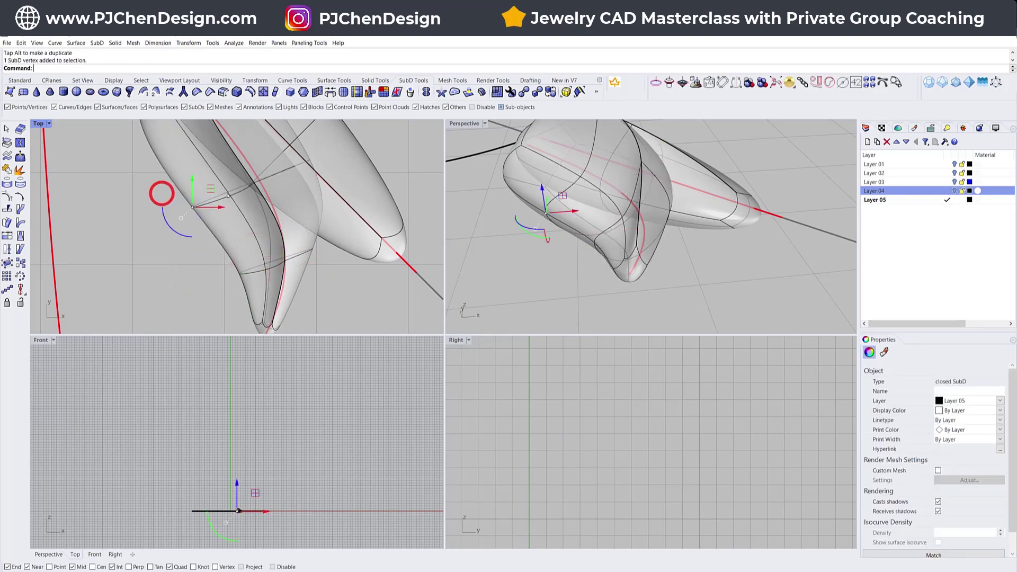
drag(211, 186, 231, 177)
click(368, 306)
scroll(337, 260, down, 4)
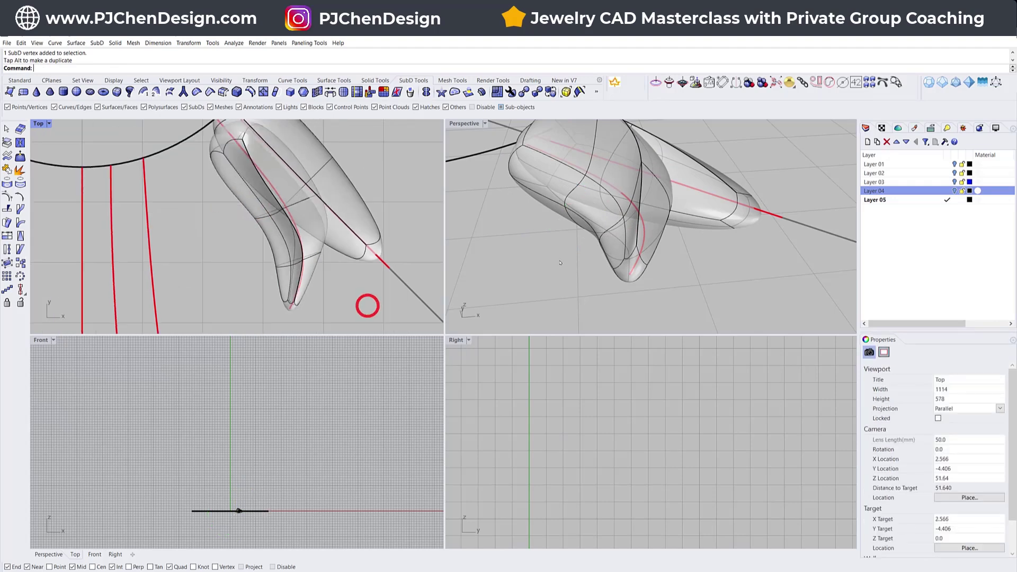
Adjust the height of the curved pipe's crease vertices in Z, lowering the second selected vertex.
right_drag(560, 263, 521, 214)
scroll(669, 162, up, 2)
shift+right_drag(669, 161, 613, 233)
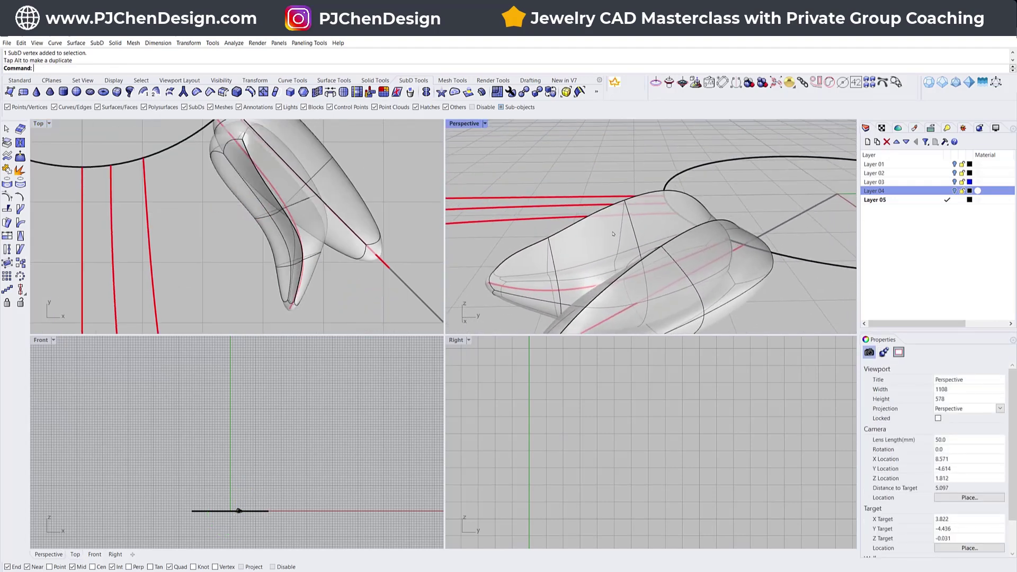
ctrl+shift+click(622, 202)
click(624, 201)
mouse_move(623, 171)
mouse_down()
mouse_move(624, 198)
mouse_move(623, 171)
mouse_up()
right_drag(622, 171, 761, 246)
click(750, 247)
drag(752, 215, 752, 248)
click(702, 204)
Move the vertex where the inner lengthwise loop meets the middle crosswise loop slightly toward the curved pipe's crease.
scroll(660, 227, down, 5)
right_drag(661, 227, 607, 276)
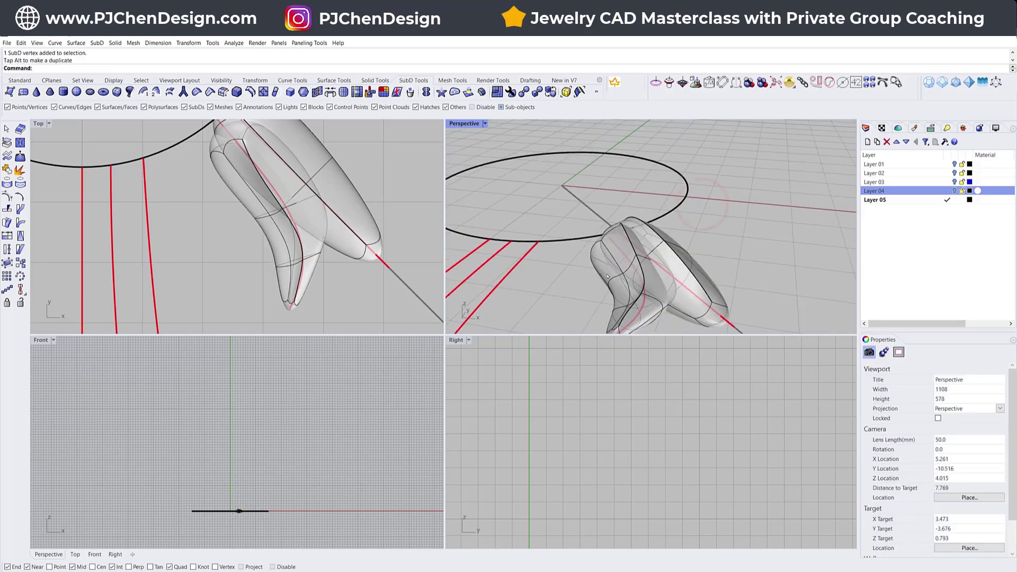
scroll(608, 276, up, 5)
click(620, 268)
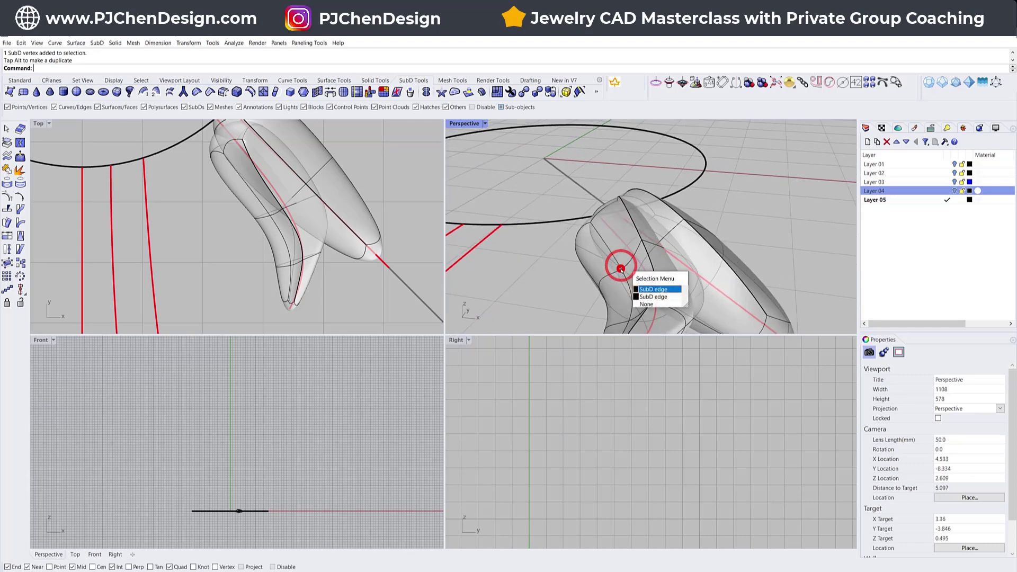
click(621, 269)
click(644, 293)
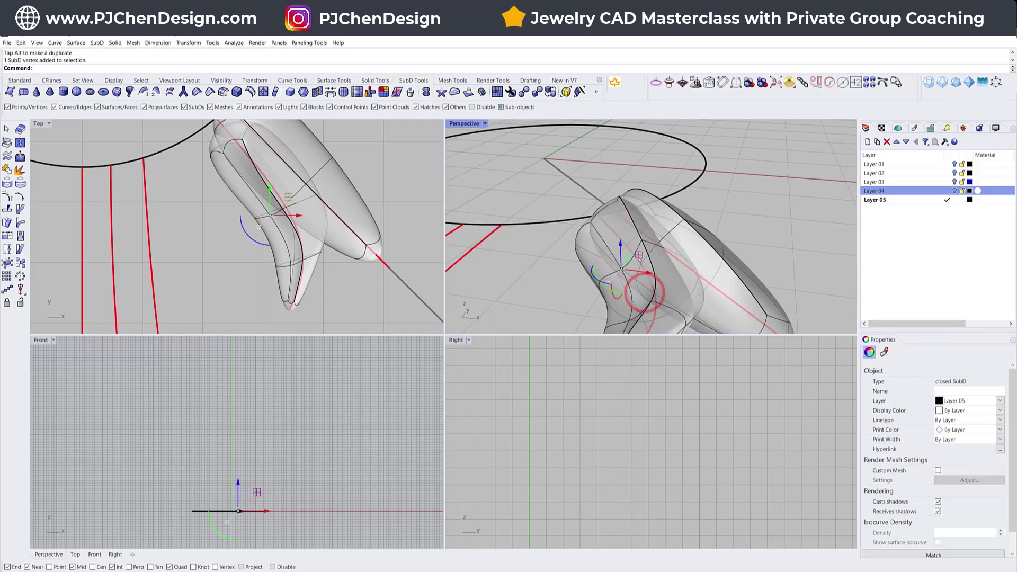
drag(288, 196, 298, 188)
click(369, 166)
Move the curved pipe's inner end face closer to the central circle and the diagonal guide line.
scroll(226, 188, down, 4)
right_drag(231, 199, 226, 188)
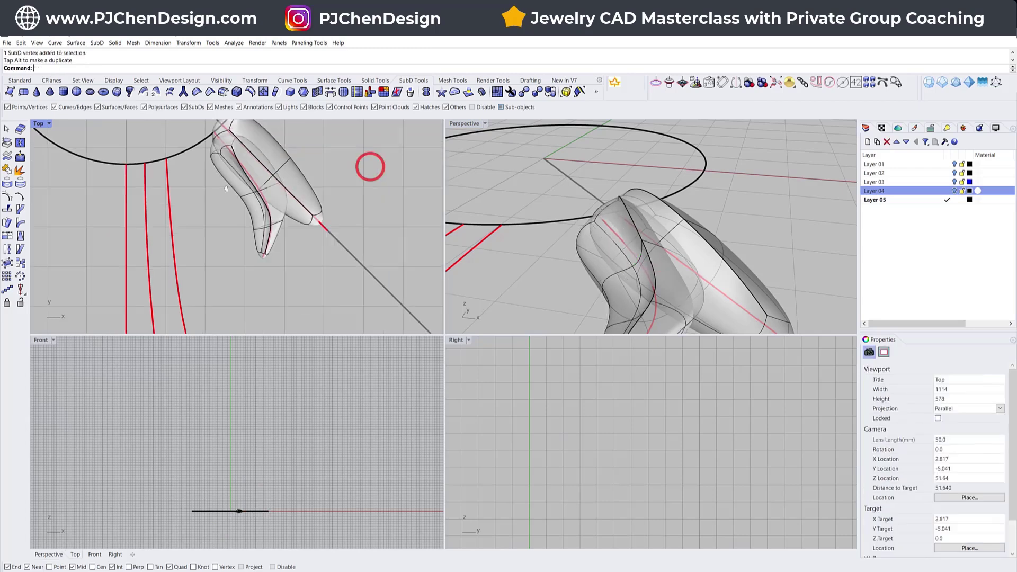
scroll(226, 188, up, 3)
click(227, 196)
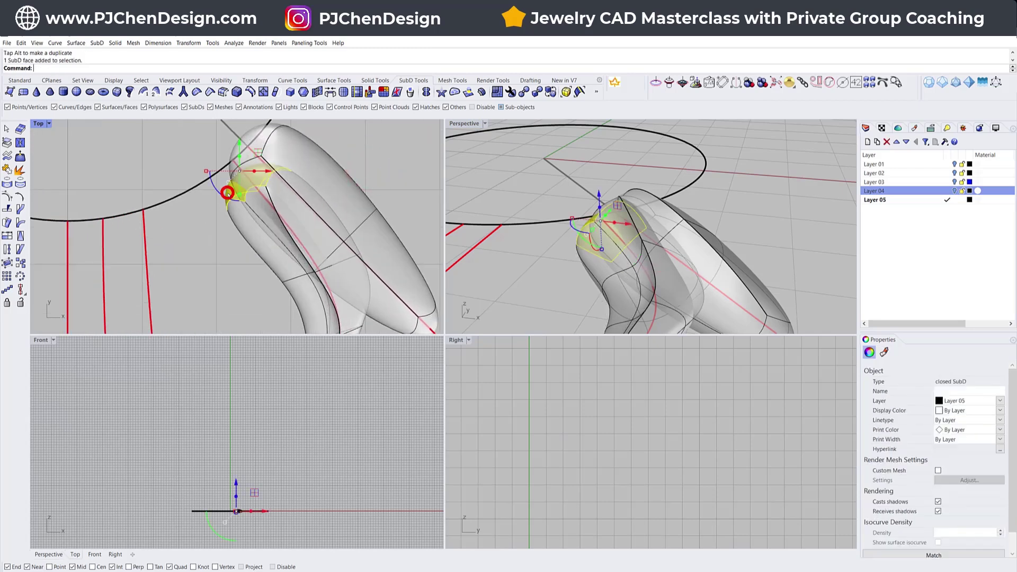
drag(258, 153, 251, 141)
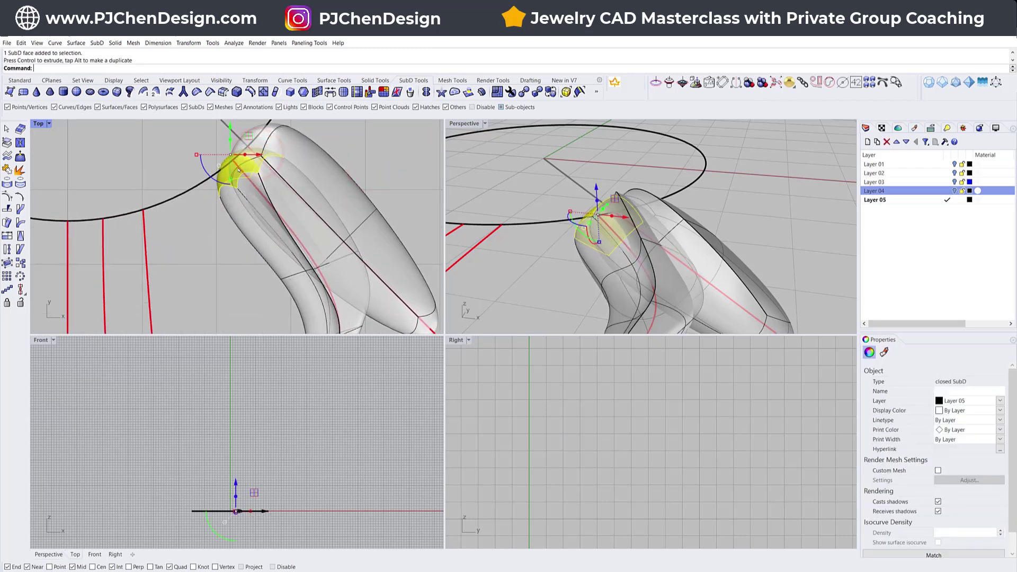
click(198, 229)
Set the Perspective view to Rendered and examine the shape of the two pipes.
scroll(197, 229, down, 8)
right_drag(326, 228, 355, 193)
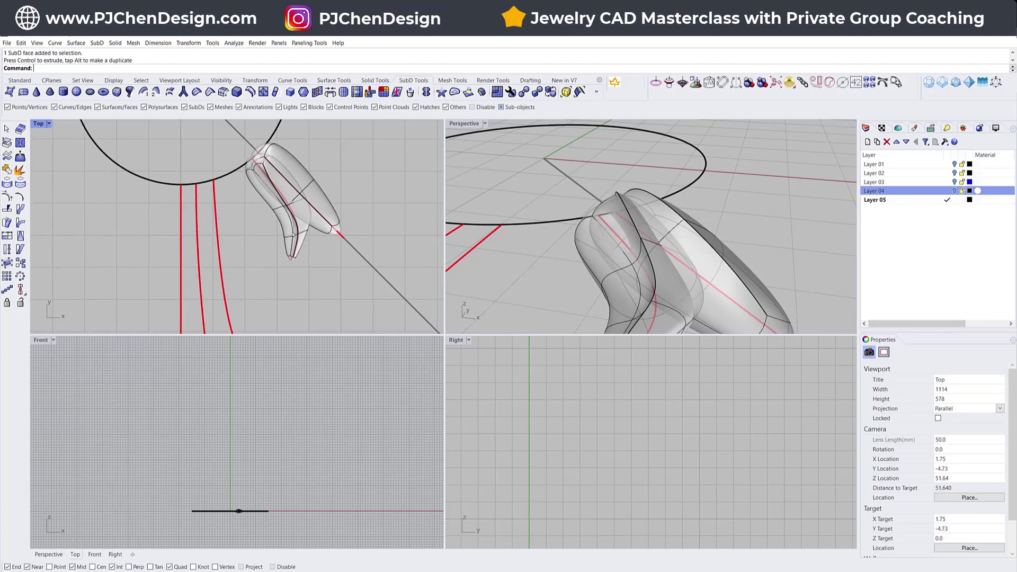
right_drag(664, 244, 499, 128)
click(484, 124)
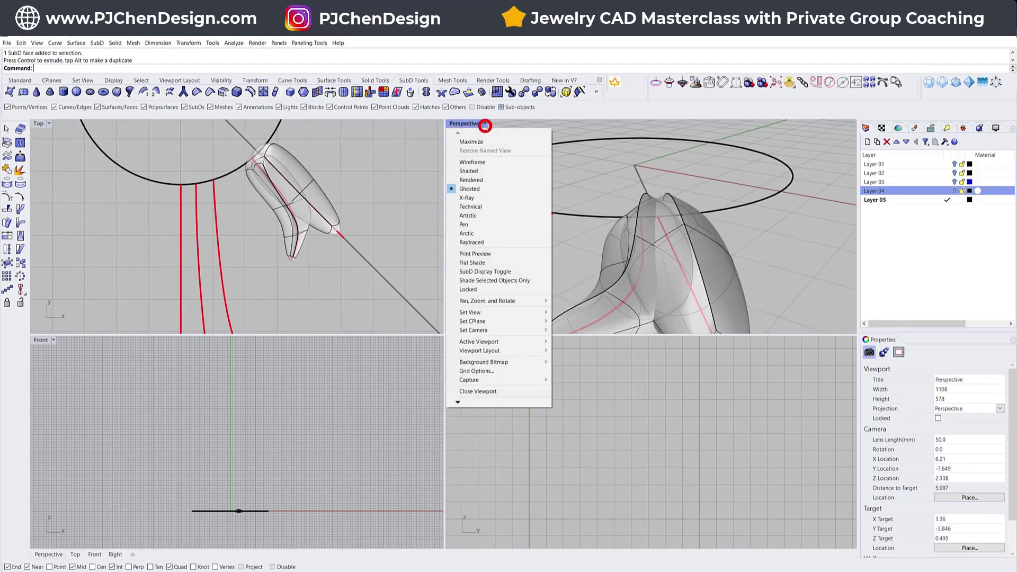
click(478, 181)
right_drag(660, 262, 623, 242)
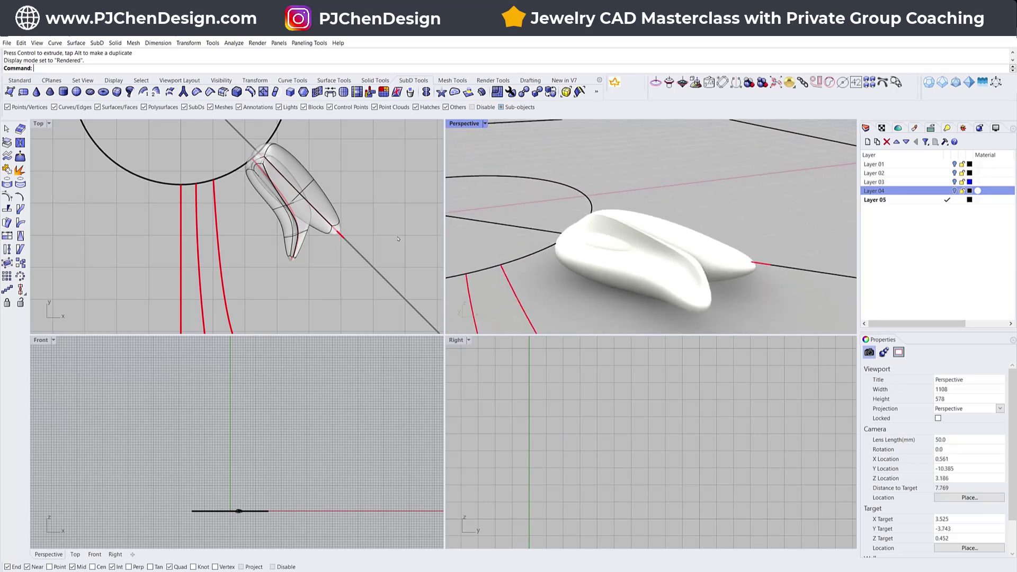
Shift the curved pipe's lengthwise inner-loop edge near the central circle slightly in the Top view.
scroll(230, 188, up, 5)
click(275, 182)
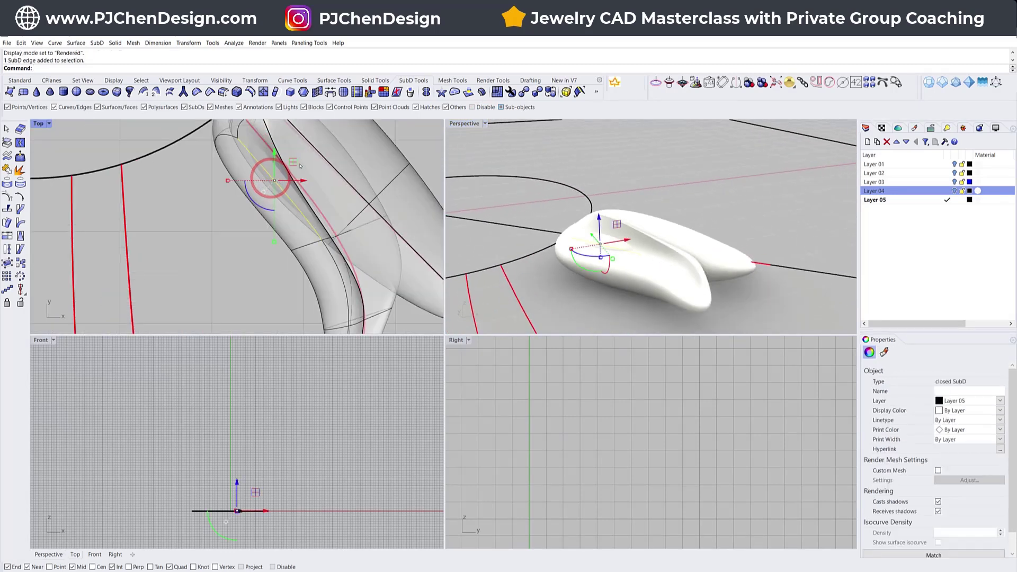
mouse_move(300, 166)
mouse_down()
mouse_move(284, 164)
mouse_move(300, 156)
mouse_up()
click(316, 236)
scroll(654, 261, down, 3)
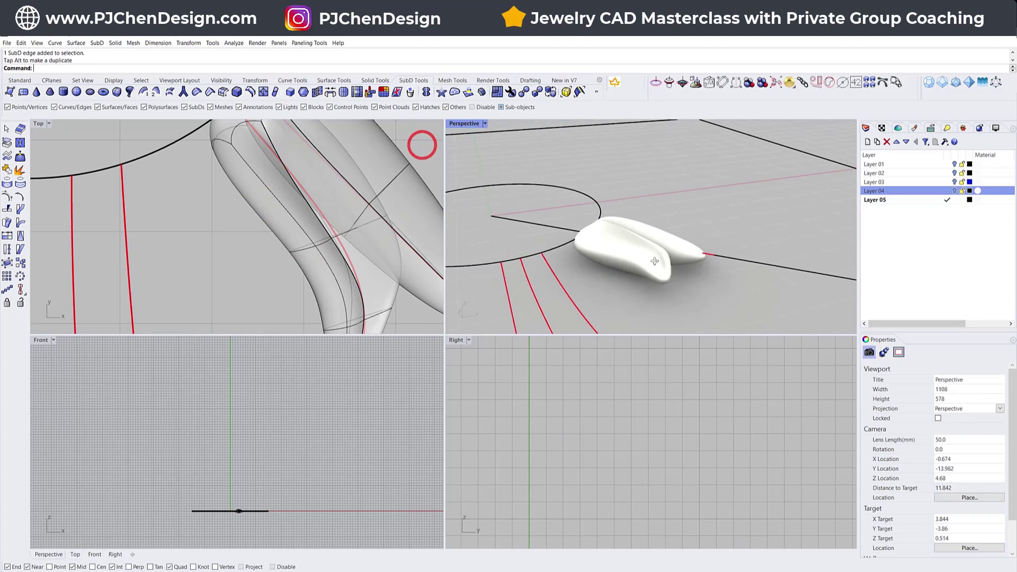
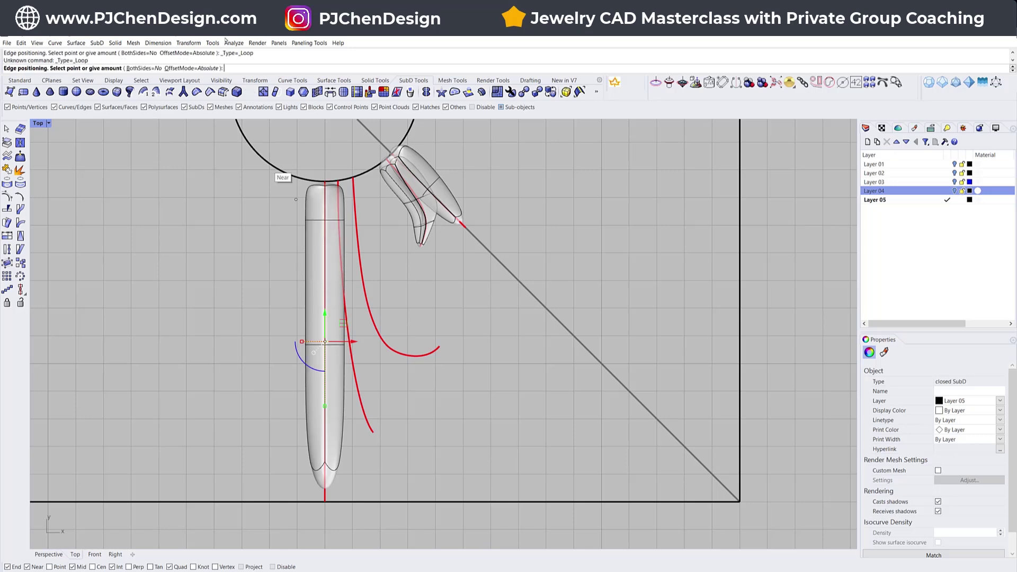
Insert SubD edge loops on both sides of the vertical pipe's middle loop, with BothSides set to Yes.
click(144, 68)
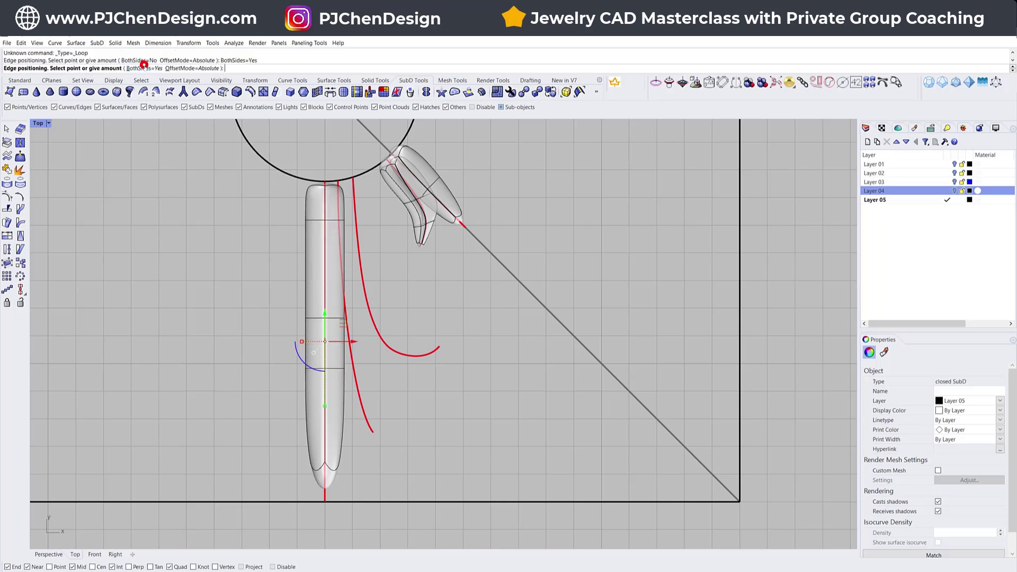
click(313, 293)
click(460, 396)
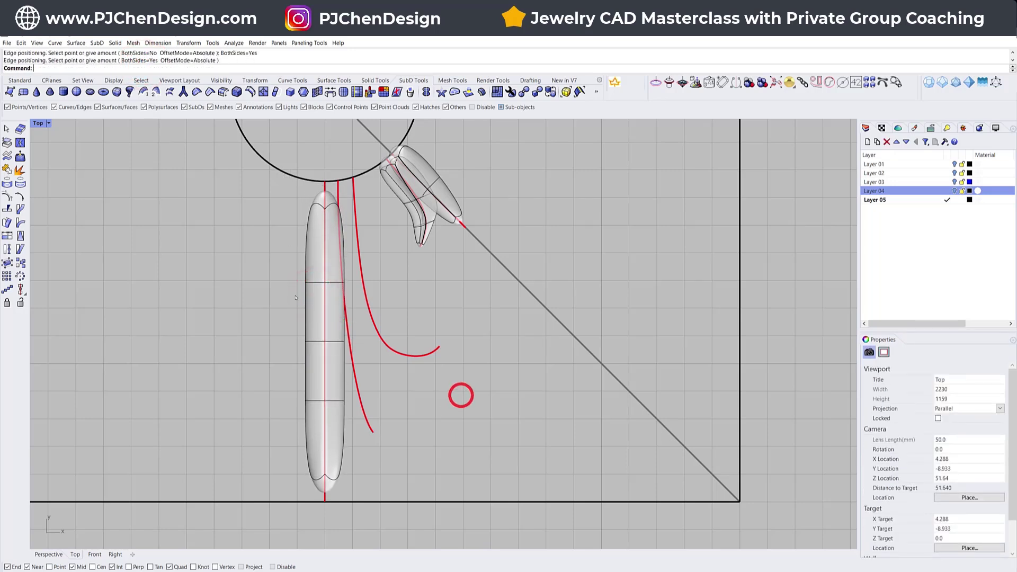
Scale the vertical pipe in X to narrow its upper part and widen its lower end section.
ctrl+shift+drag(255, 262, 356, 310)
drag(302, 282, 316, 283)
drag(261, 397, 390, 495)
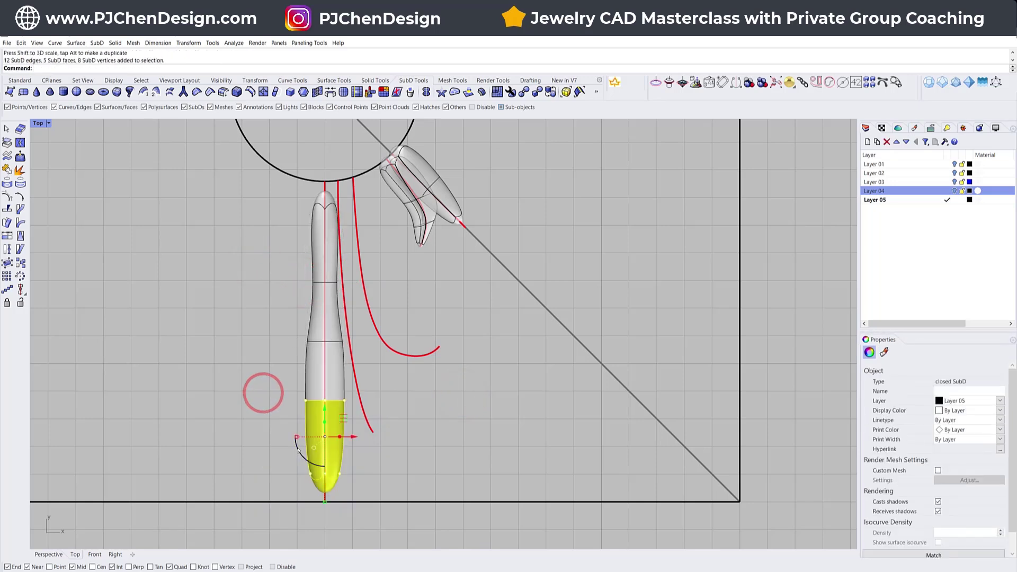
drag(297, 438, 283, 437)
Narrow the vertical pipe's middle loop, upper loop and top end in X to taper it toward the central circle.
scroll(329, 340, up, 4)
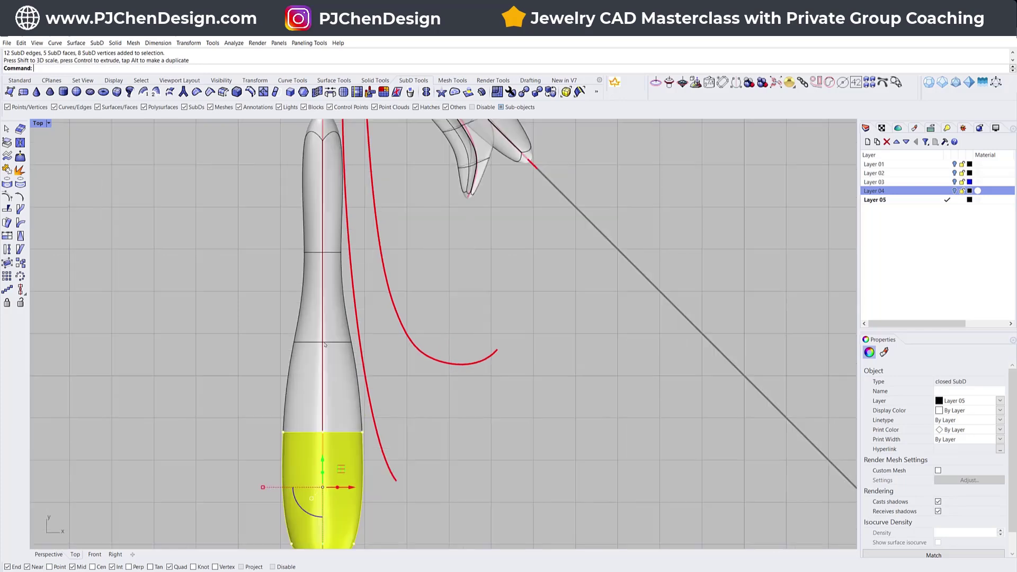
drag(259, 331, 360, 361)
drag(288, 342, 296, 341)
drag(281, 238, 347, 259)
right_drag(323, 205, 323, 292)
drag(275, 196, 404, 272)
drag(293, 208, 296, 212)
click(261, 225)
Lower the vertical pipe's upper-side vertices at its middle and upper loops in the Right view, using the four-viewport layout.
double_click(38, 123)
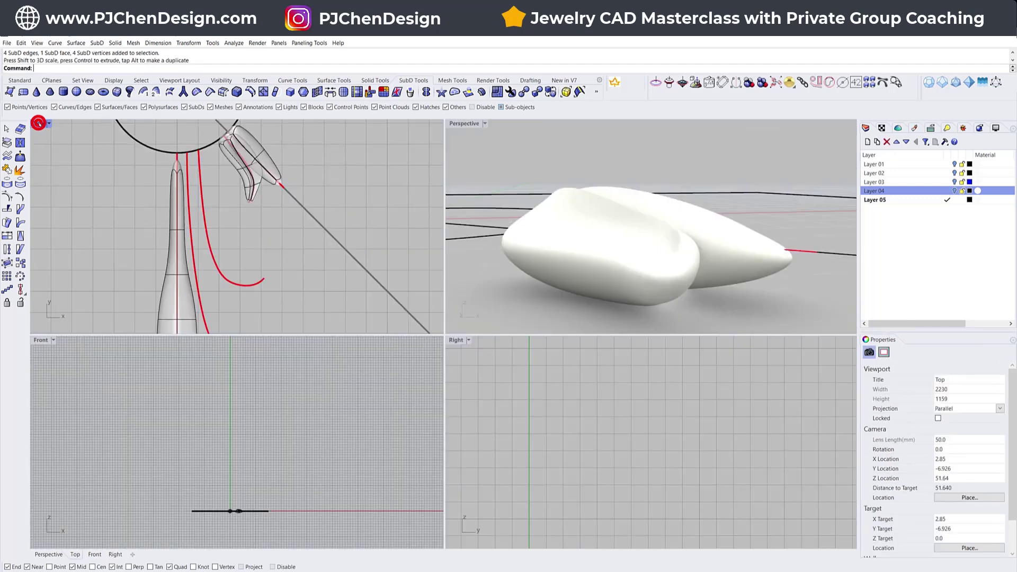
right_drag(233, 510, 245, 443)
scroll(296, 432, up, 20)
scroll(211, 423, up, 6)
scroll(246, 443, down, 2)
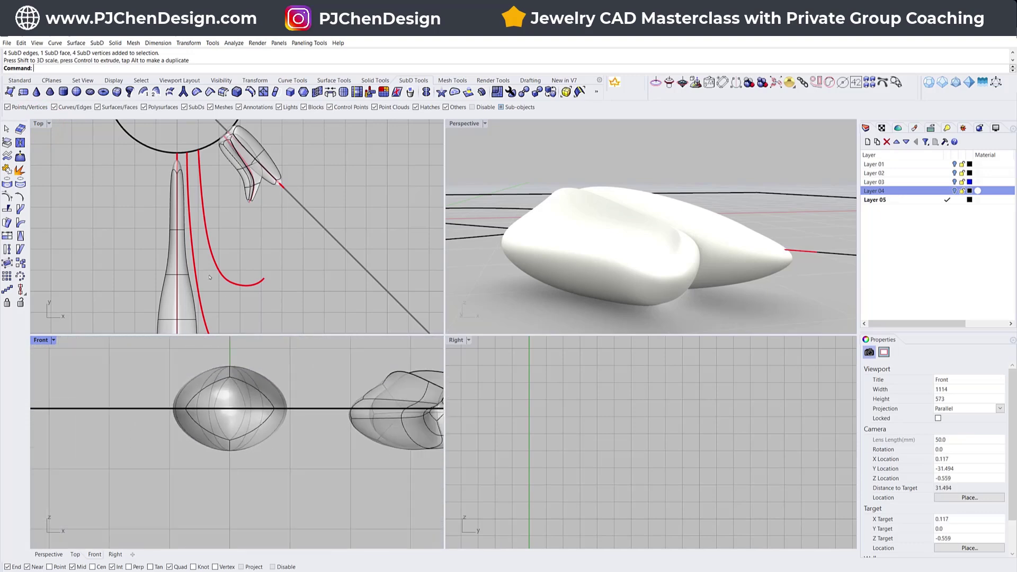
right_drag(209, 275, 234, 175)
click(681, 439)
key(ctrl+shift+e)
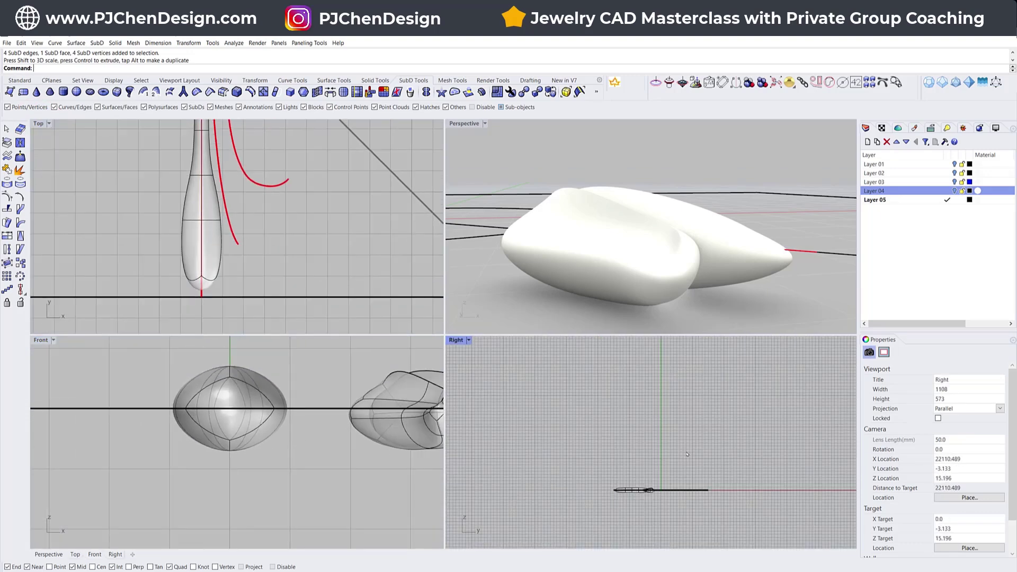
scroll(663, 454, up, 3)
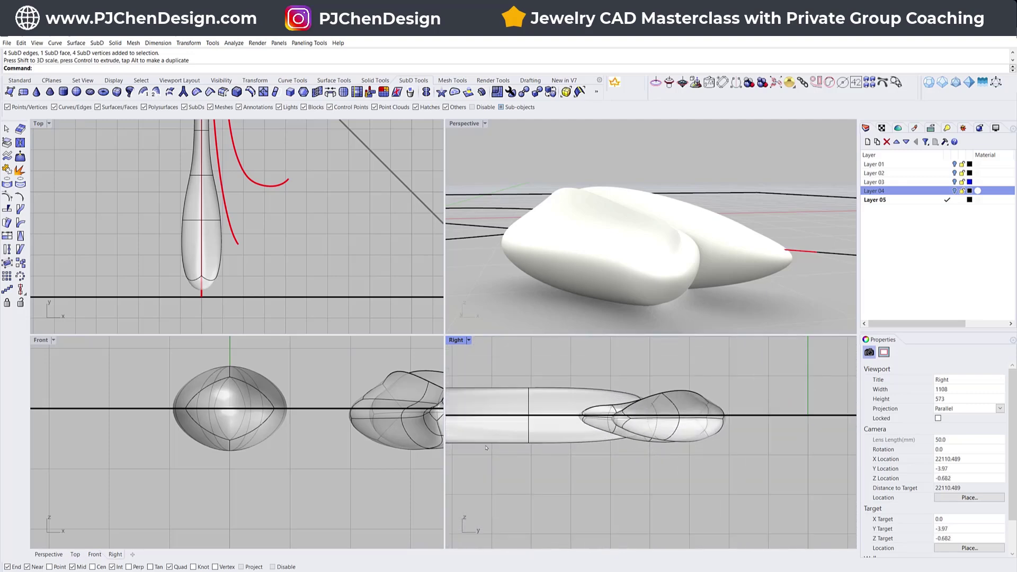
right_drag(500, 439, 618, 426)
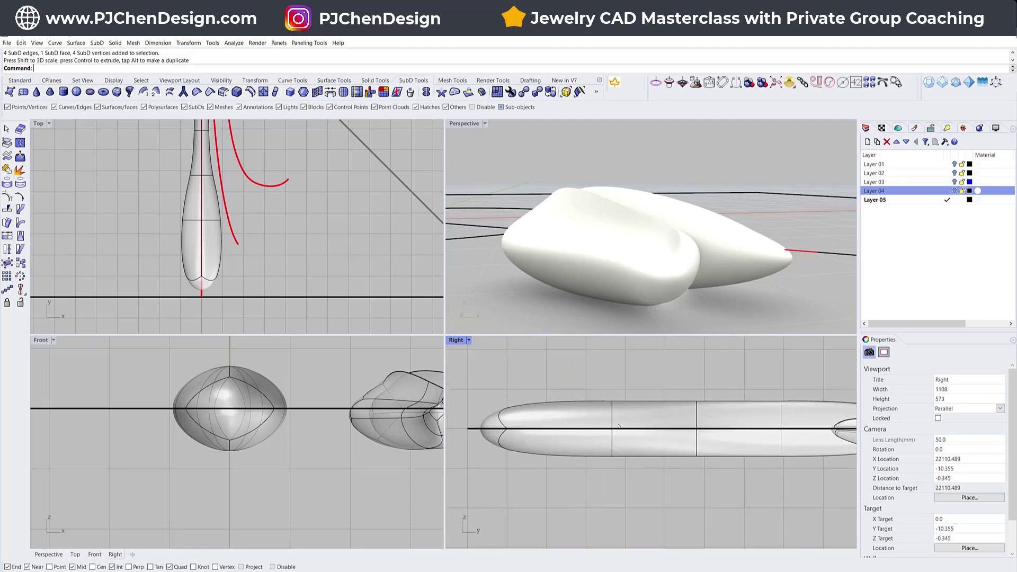
right_drag(742, 426, 576, 430)
drag(651, 462, 694, 462)
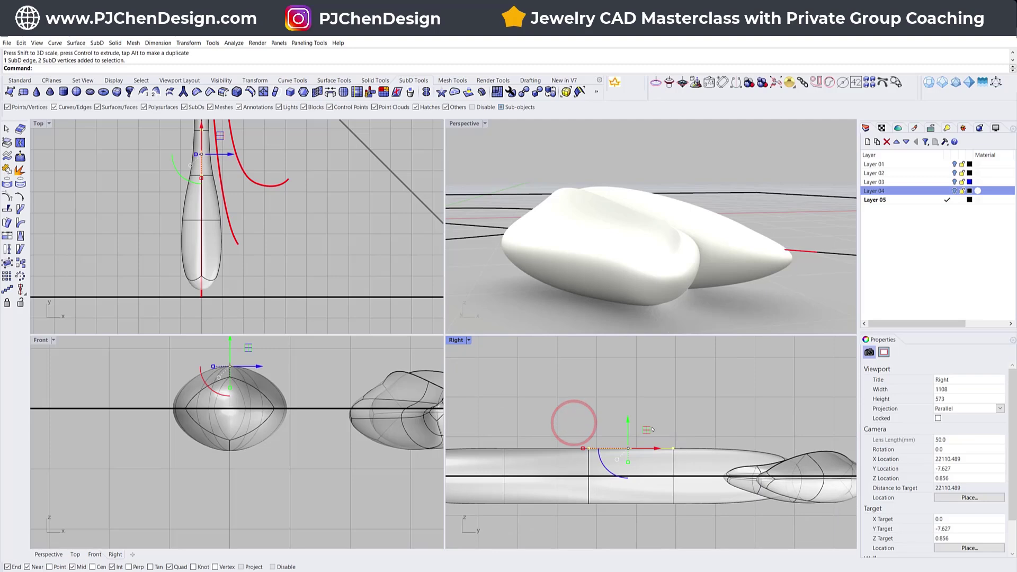
drag(629, 417, 774, 476)
click(774, 422)
drag(661, 440, 679, 431)
Set the Perspective viewport to Ghosted display and lower the top vertex at the vertical pipe's narrow end in Z.
scroll(621, 225, down, 3)
right_drag(621, 225, 759, 274)
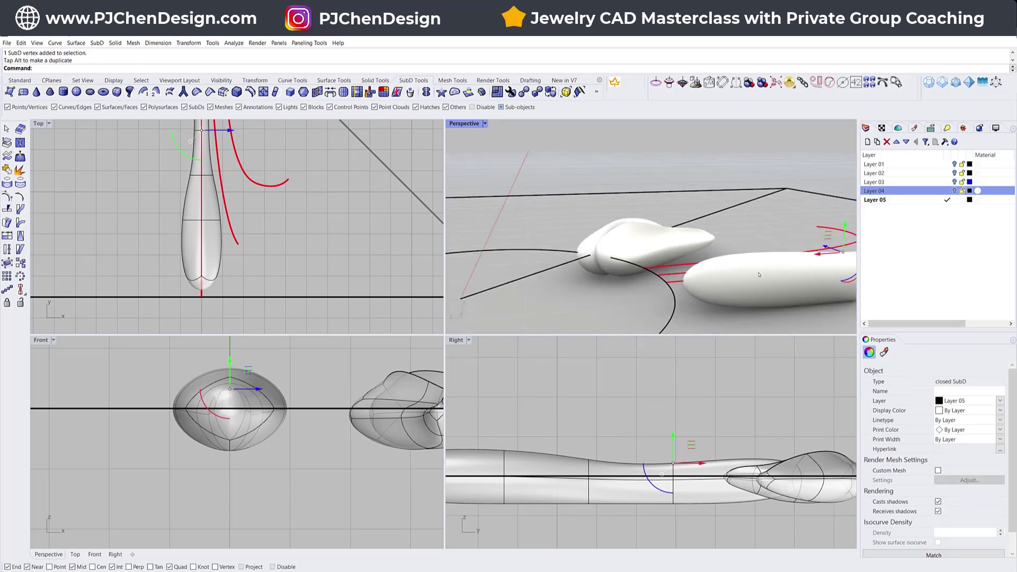
click(485, 123)
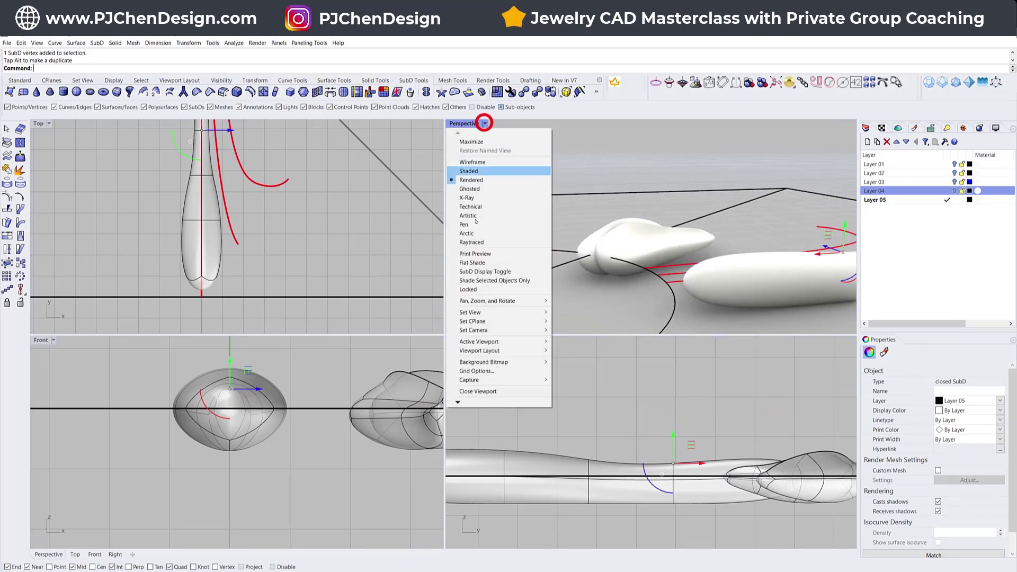
click(477, 186)
click(709, 252)
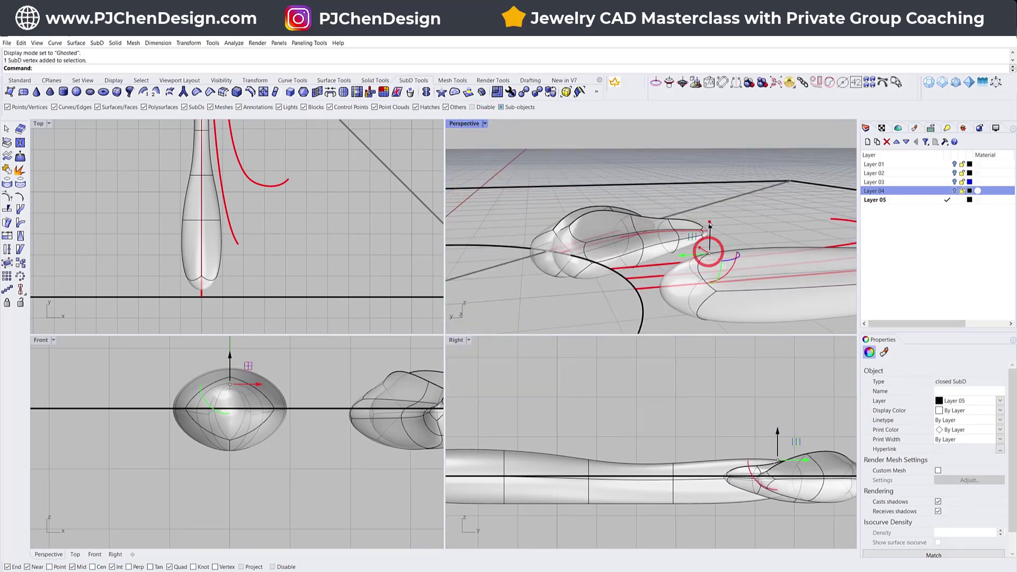
drag(710, 225, 710, 244)
Move the vertical pipe's narrow end face along Y in the Top view until it extends past the central circle's edge.
scroll(269, 224, up, 4)
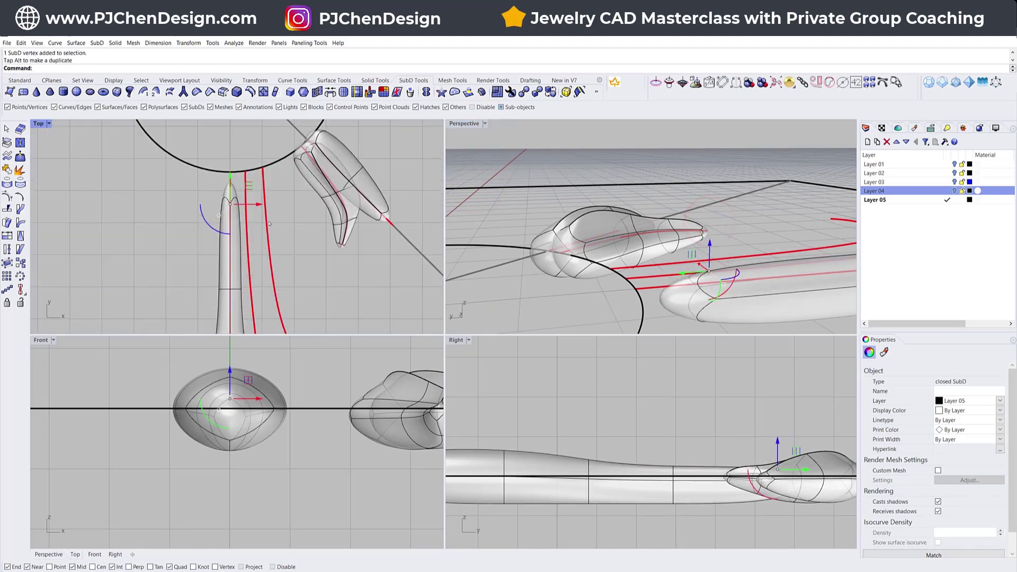
scroll(269, 224, up, 3)
click(231, 233)
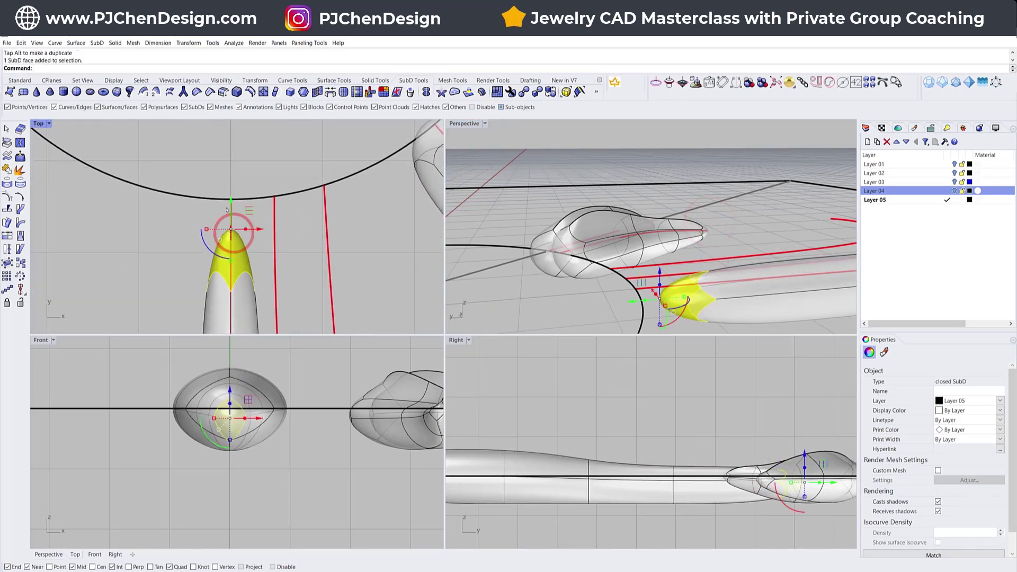
drag(227, 210, 234, 136)
scroll(268, 201, down, 5)
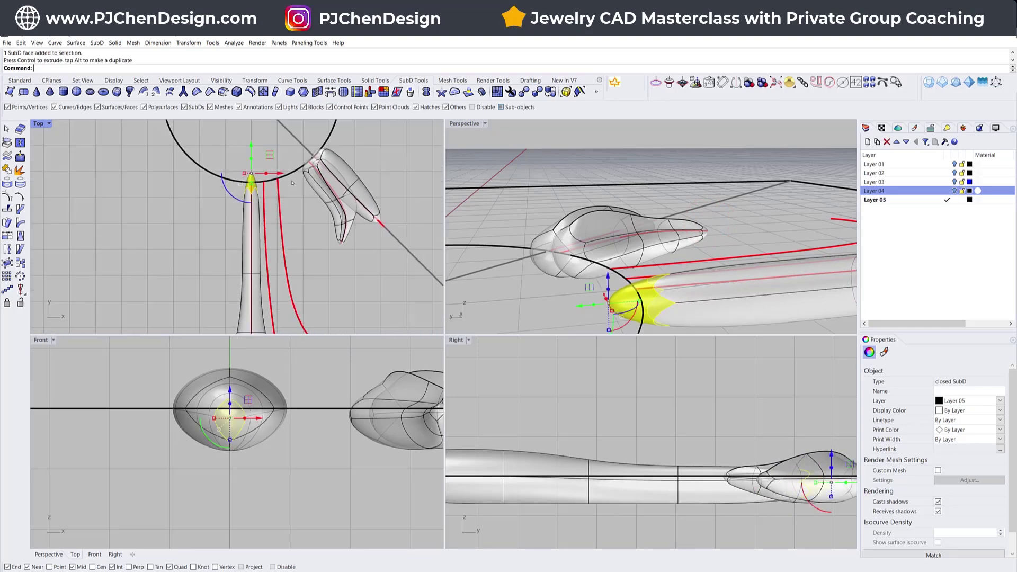
scroll(239, 236, up, 3)
drag(232, 220, 233, 160)
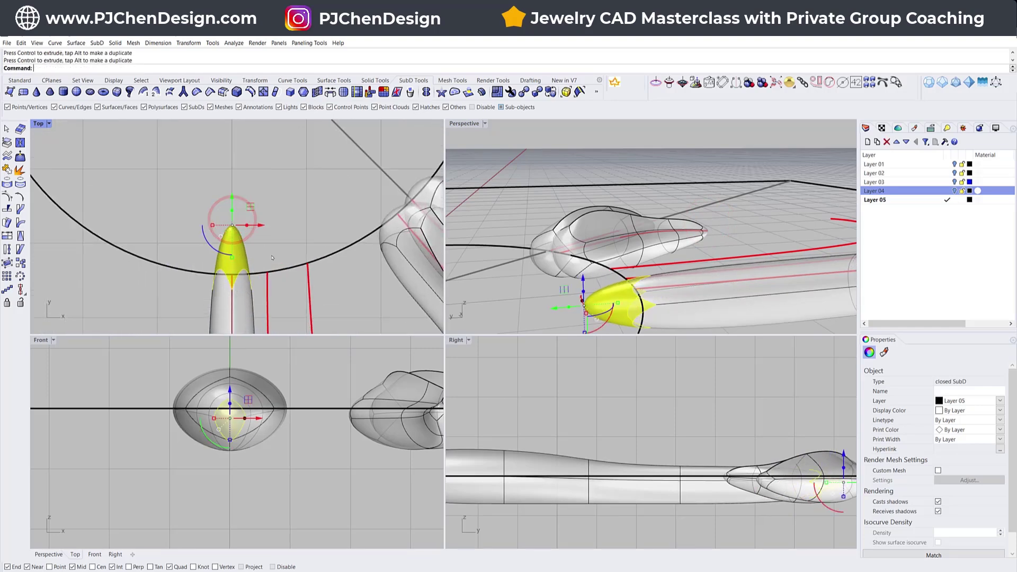
Crease the lengthwise edges along the top of the vertical pipe in the maximized Perspective view.
scroll(248, 218, down, 5)
right_drag(247, 218, 226, 175)
scroll(248, 293, up, 4)
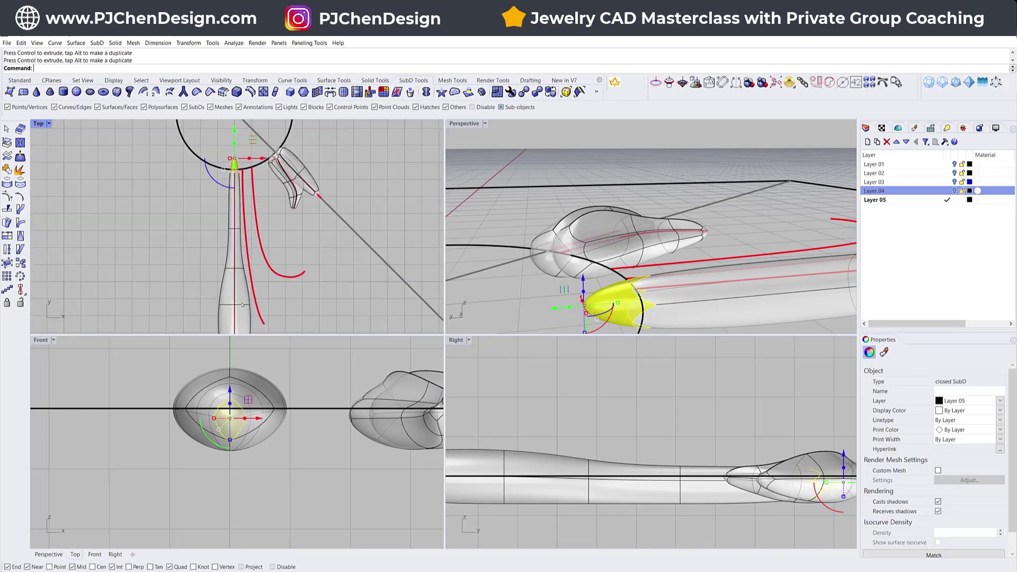
right_drag(245, 320, 230, 249)
right_drag(529, 265, 683, 253)
scroll(233, 239, down, 2)
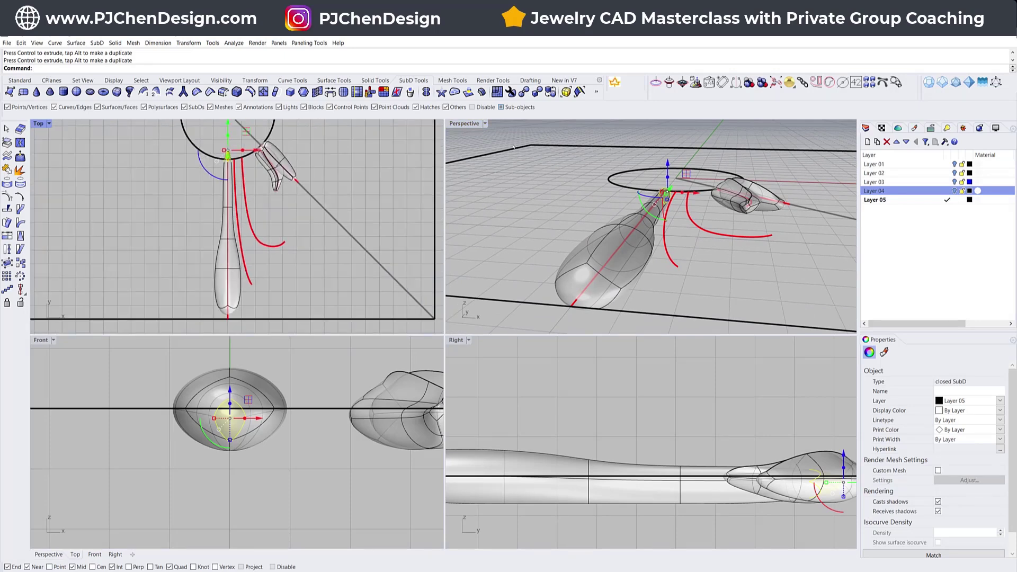
double_click(471, 124)
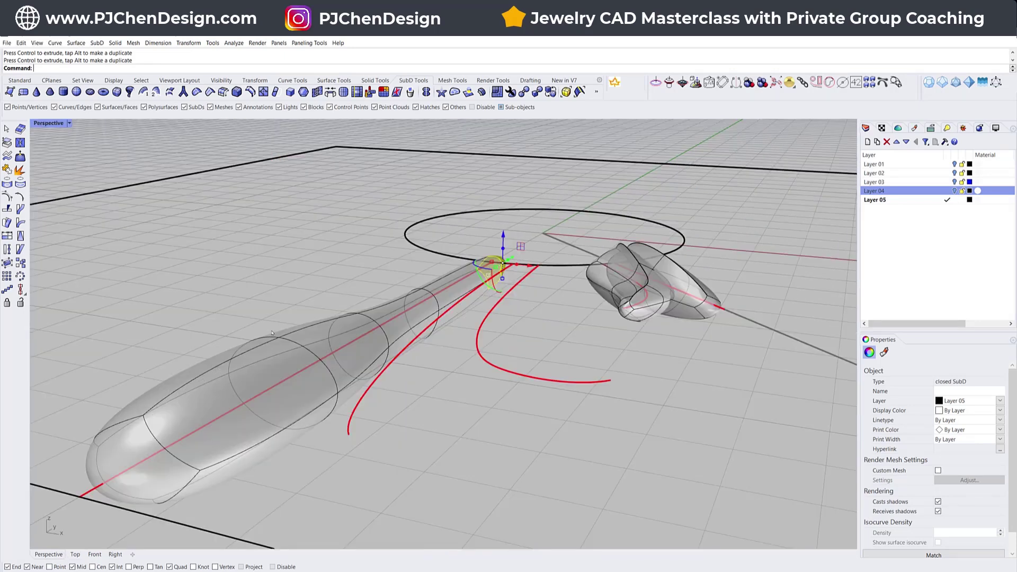
click(218, 366)
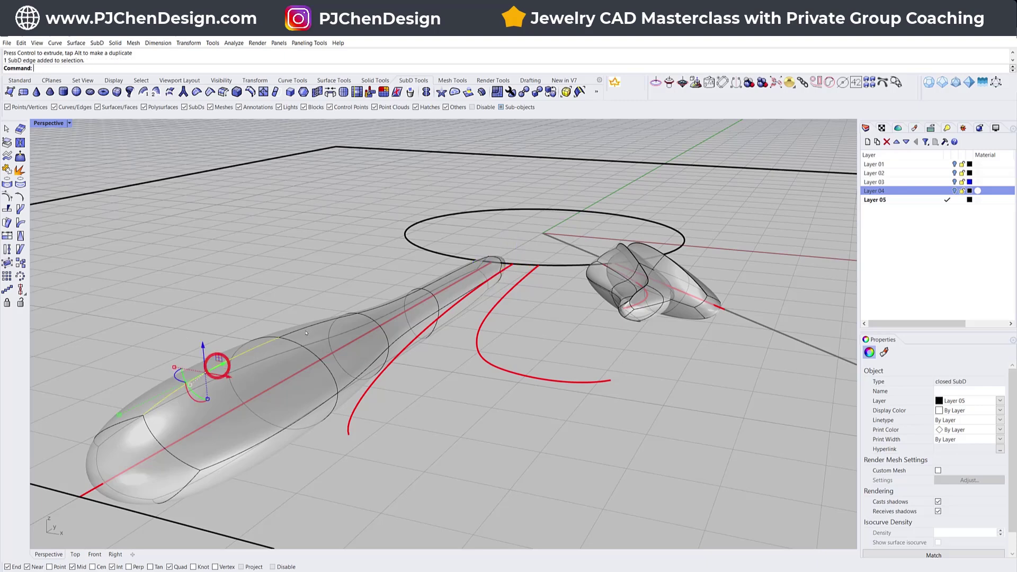
shift+click(378, 307)
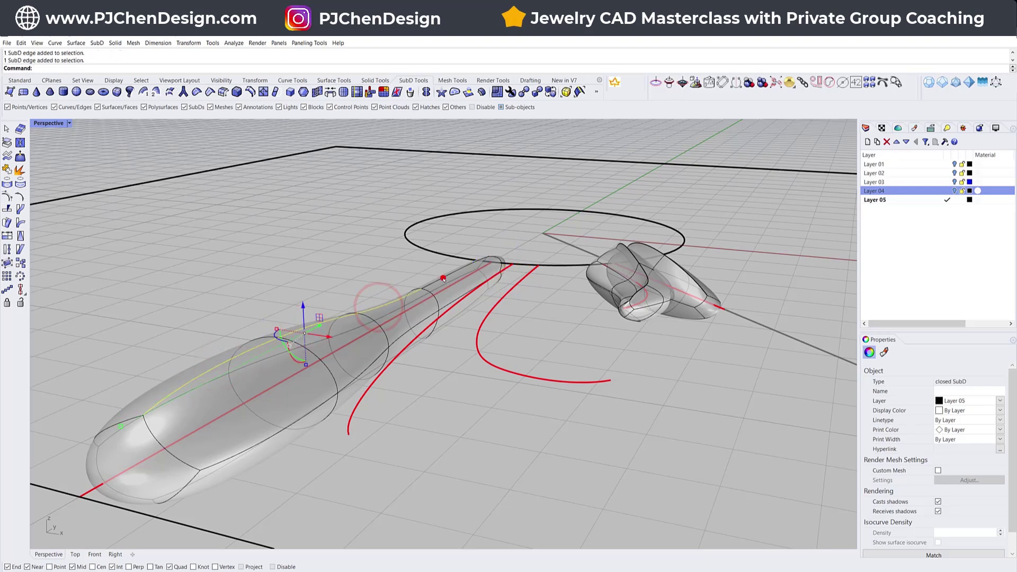
click(210, 92)
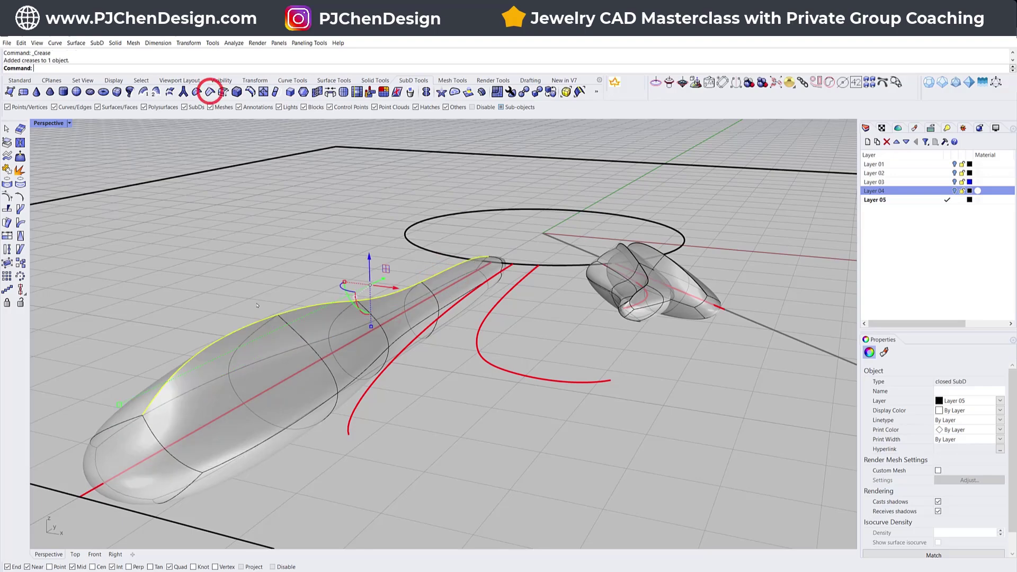
Insert SubD edge loops on both sides of the creased ridge, with BothSides set to Yes and OffsetMode to Absolute.
mouse_move(372, 307)
right_down()
mouse_move(271, 291)
mouse_move(378, 307)
right_up()
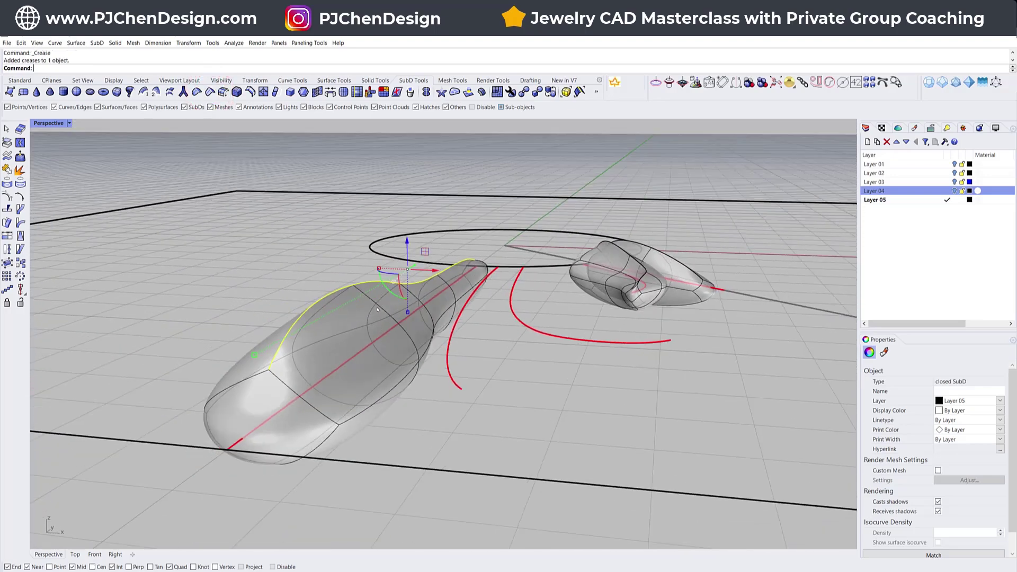
click(250, 91)
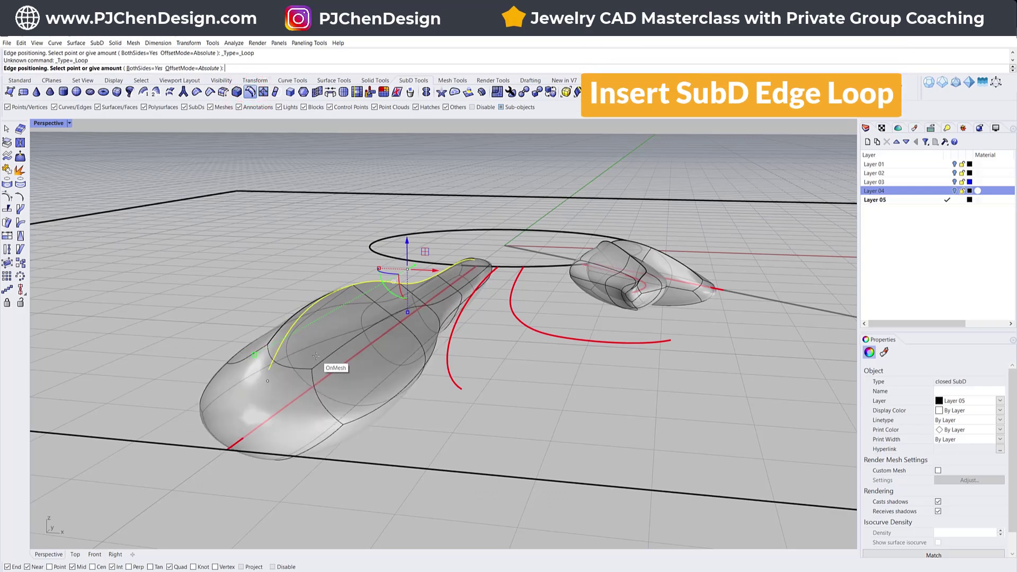
click(316, 356)
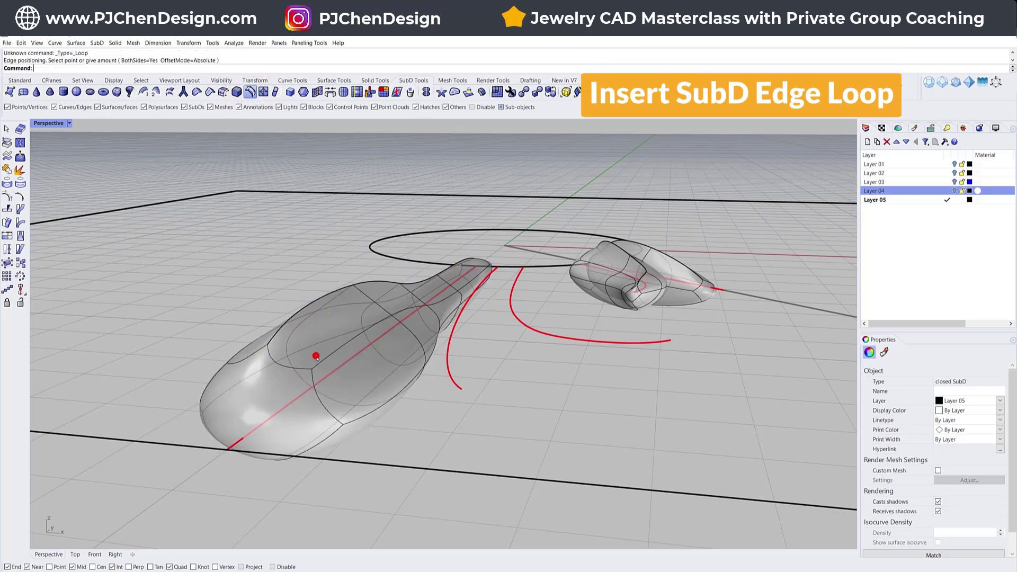
Lower a vertex of the new lengthwise edge loop in Z where it crosses the vertical pipe's lower cross loop.
ctrl+shift+click(392, 316)
right_drag(392, 317, 234, 306)
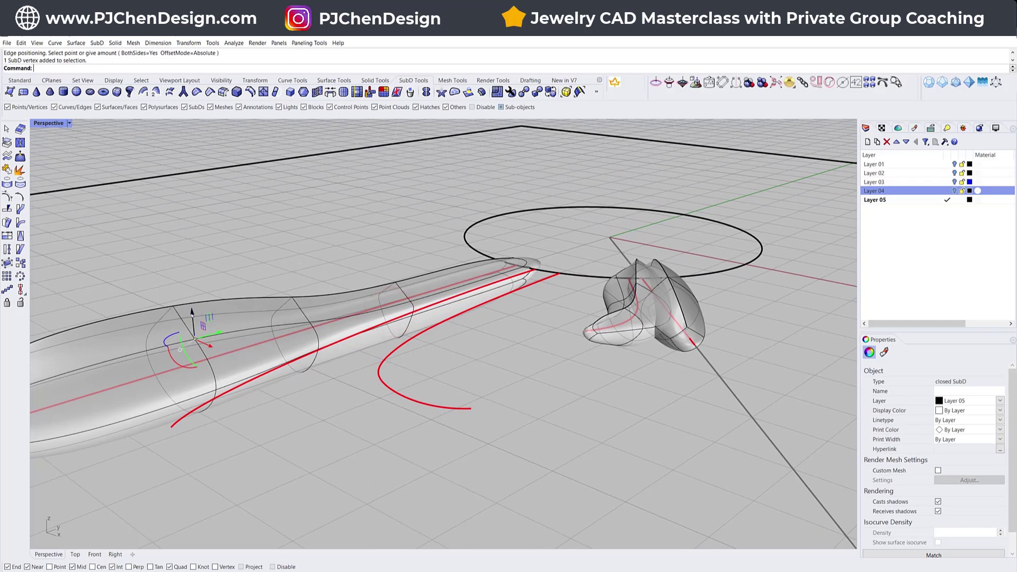
drag(191, 312, 197, 339)
Move the new edge loop's vertex at the vertical pipe's middle cross loop in X toward the creased ridge.
click(311, 329)
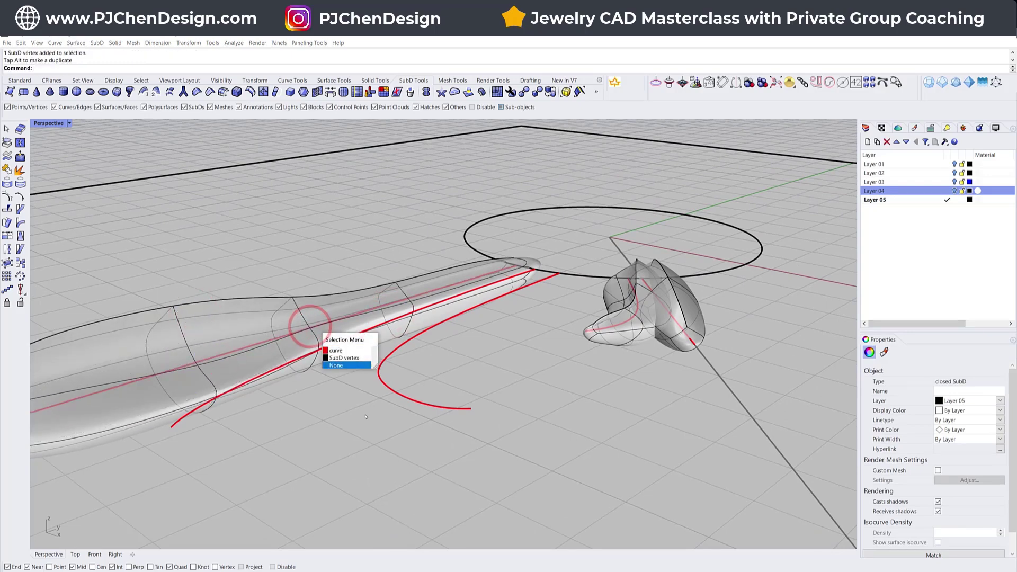
click(336, 365)
right_drag(359, 418, 429, 320)
scroll(429, 320, up, 2)
click(407, 320)
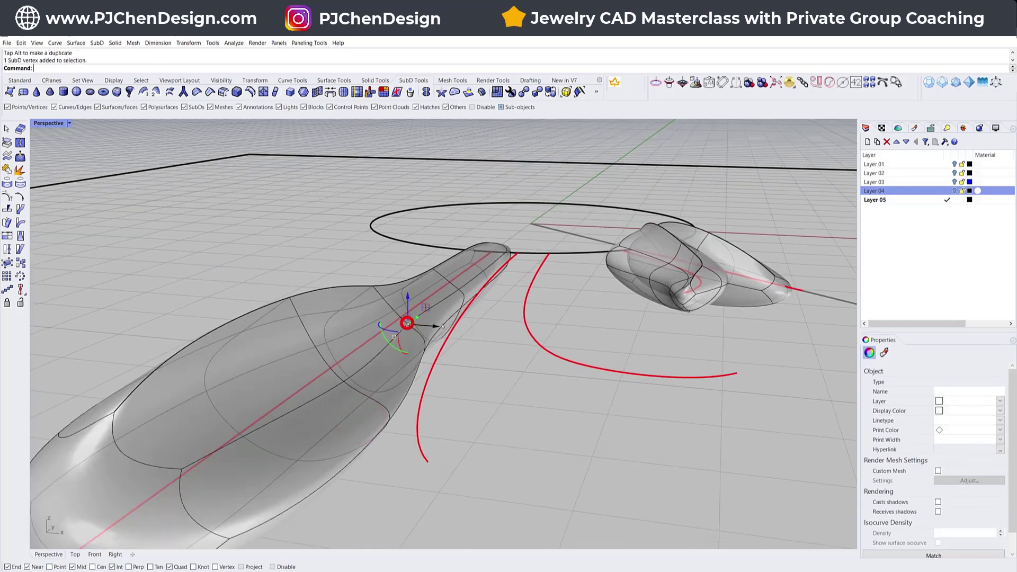
drag(435, 324, 405, 326)
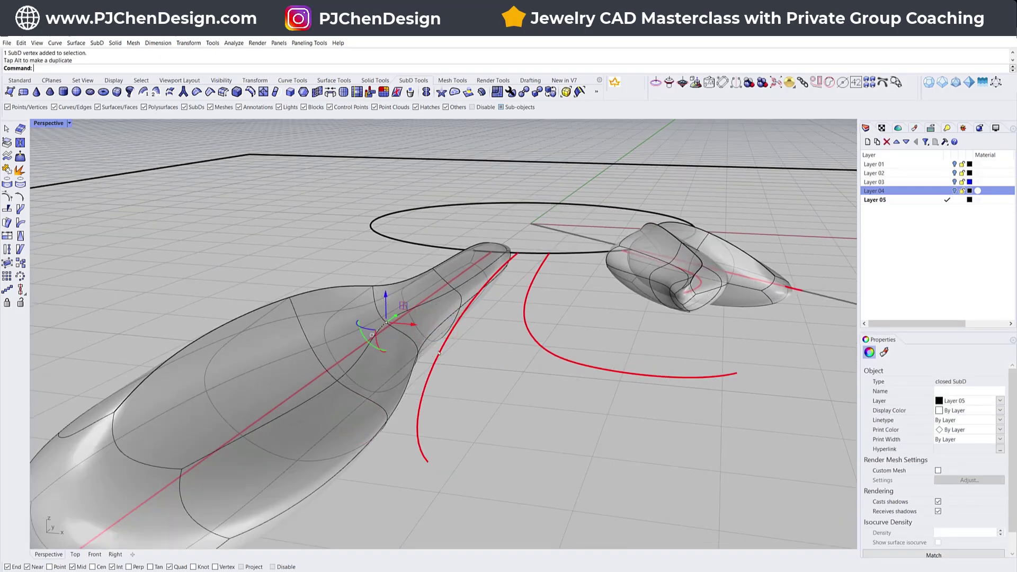
Examine the vertical pipe's shape in Rendered display, and return the Perspective viewport to Ghosted display.
scroll(451, 349, down, 2)
right_drag(466, 350, 403, 419)
click(68, 123)
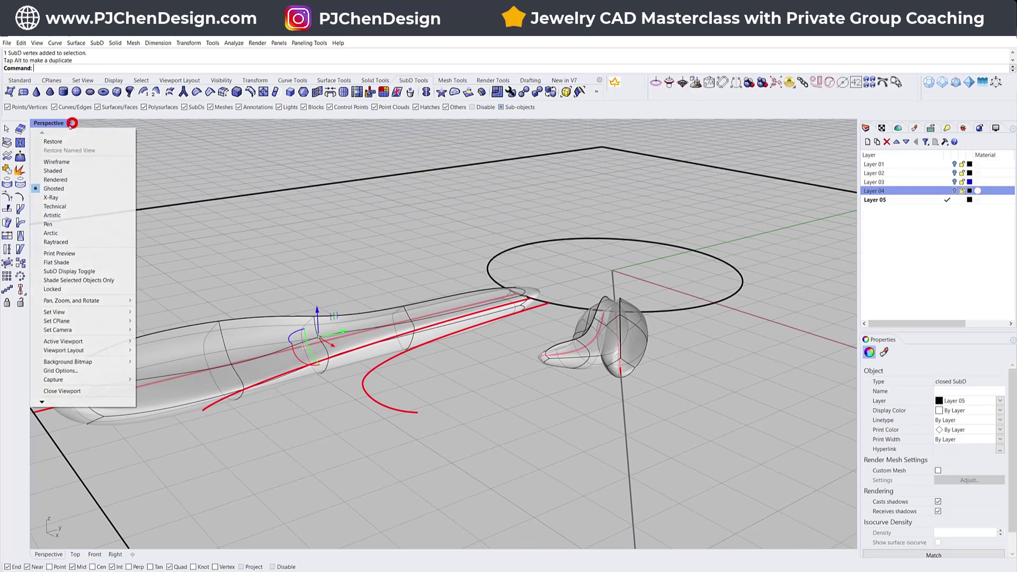
click(73, 185)
click(69, 123)
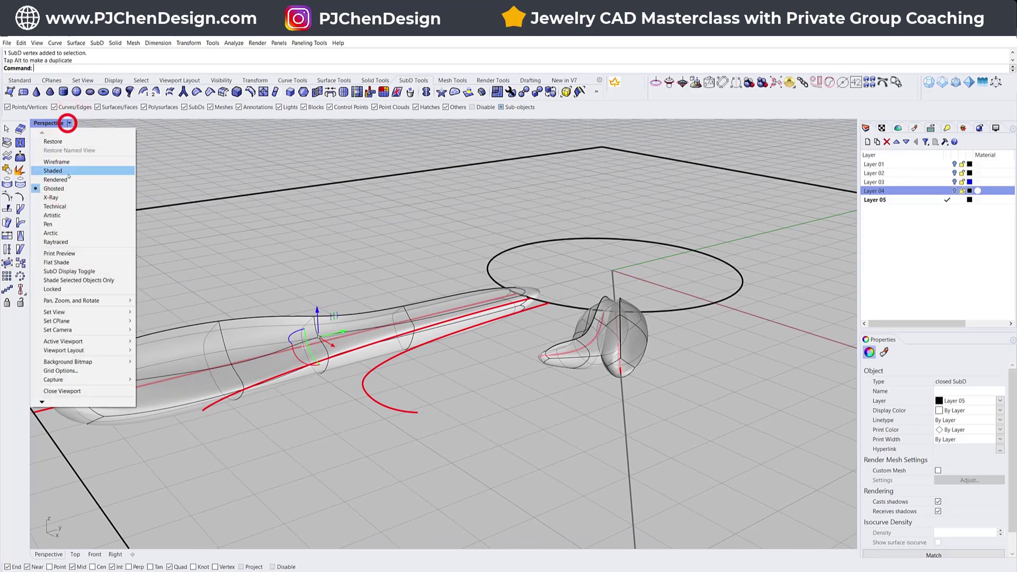
click(66, 177)
right_drag(297, 318, 396, 366)
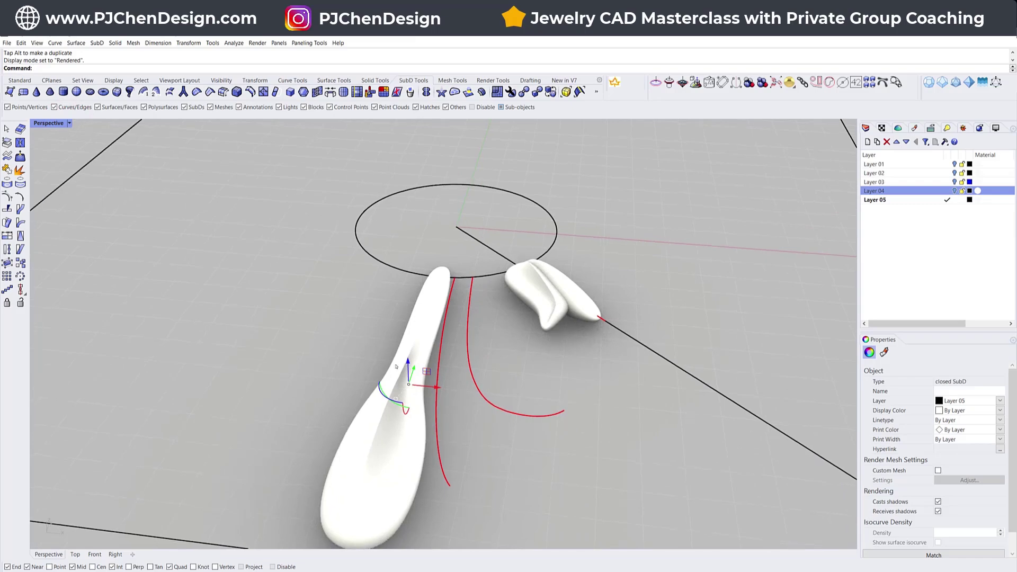
click(68, 123)
click(62, 189)
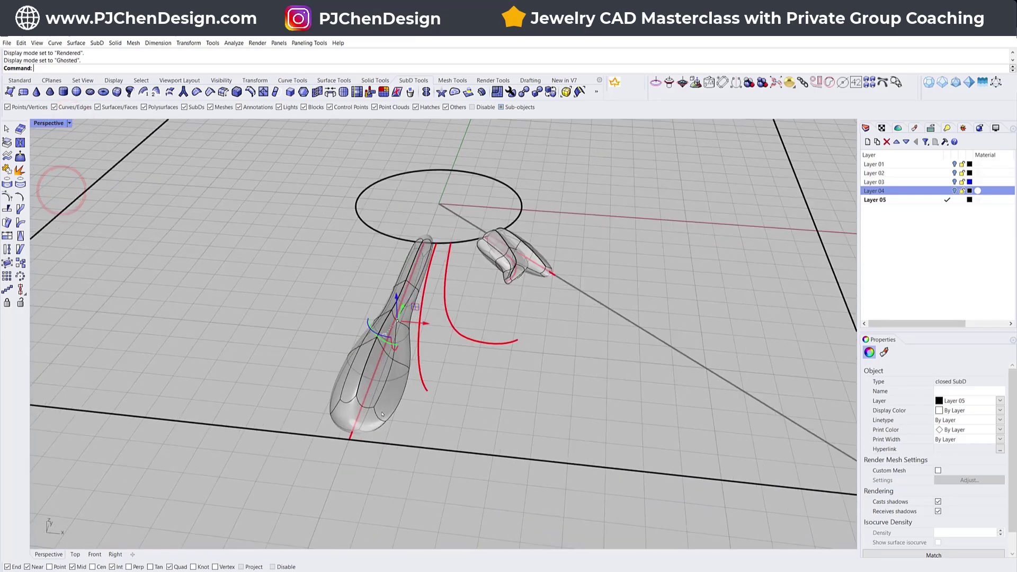
Move the new edge loop's vertex at the vertical pipe's upper cross loop in X toward the ridge.
scroll(382, 414, up, 10)
click(430, 365)
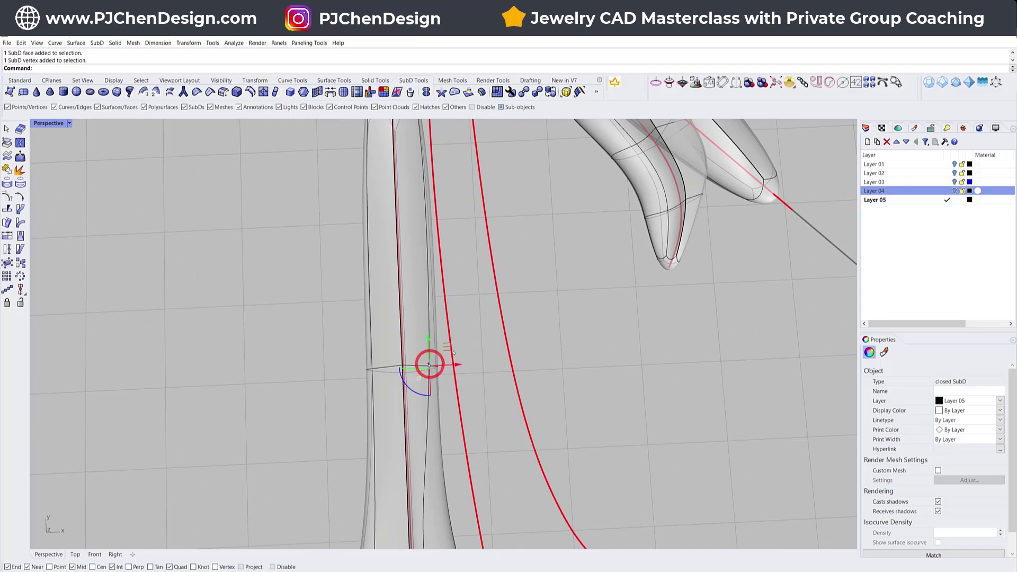
drag(458, 367, 439, 366)
Subdivide the end face at the vertical pipe's wide lower end with Subdivide SubD.
scroll(486, 363, down, 8)
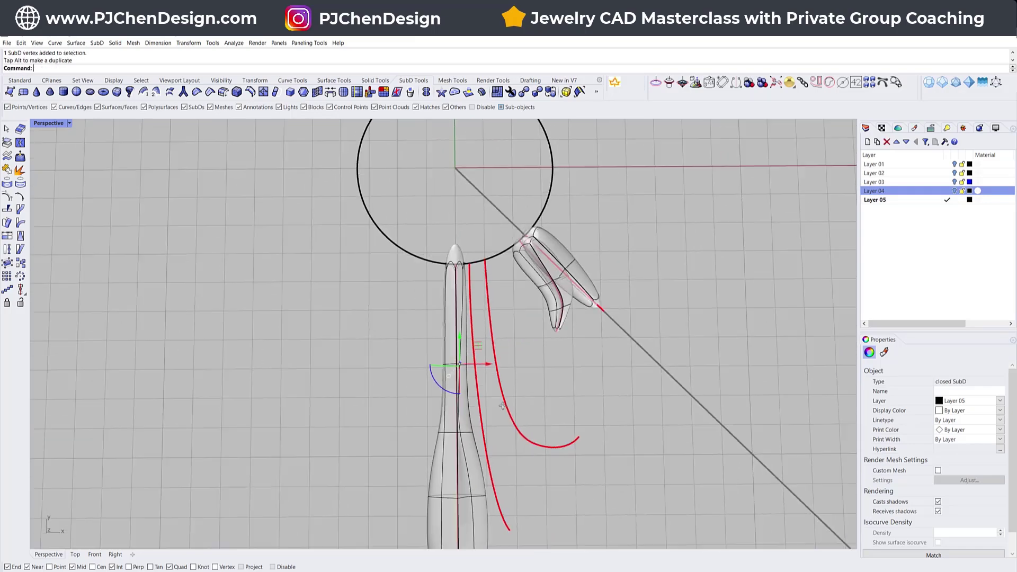
right_drag(486, 363, 383, 443)
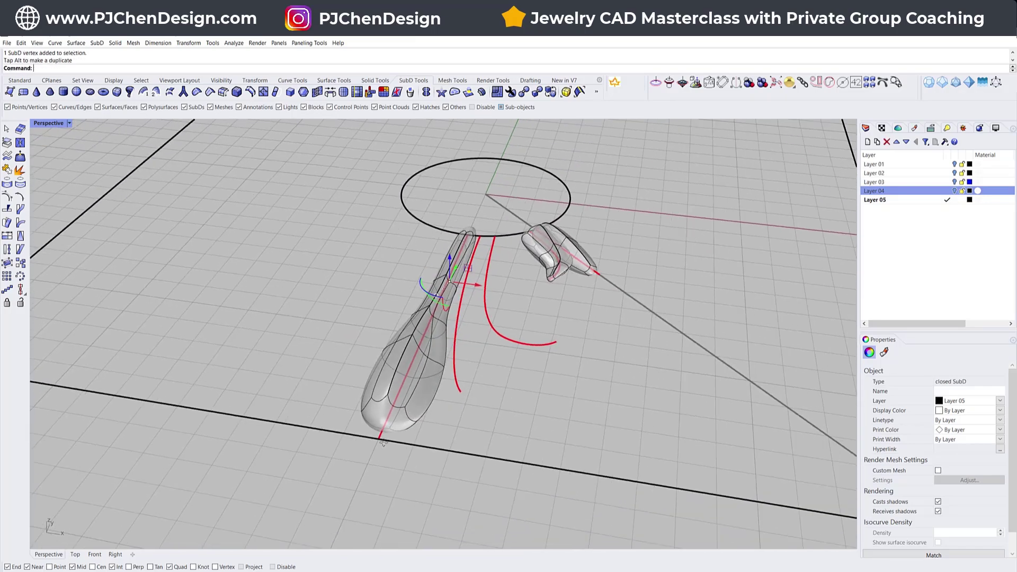
click(376, 415)
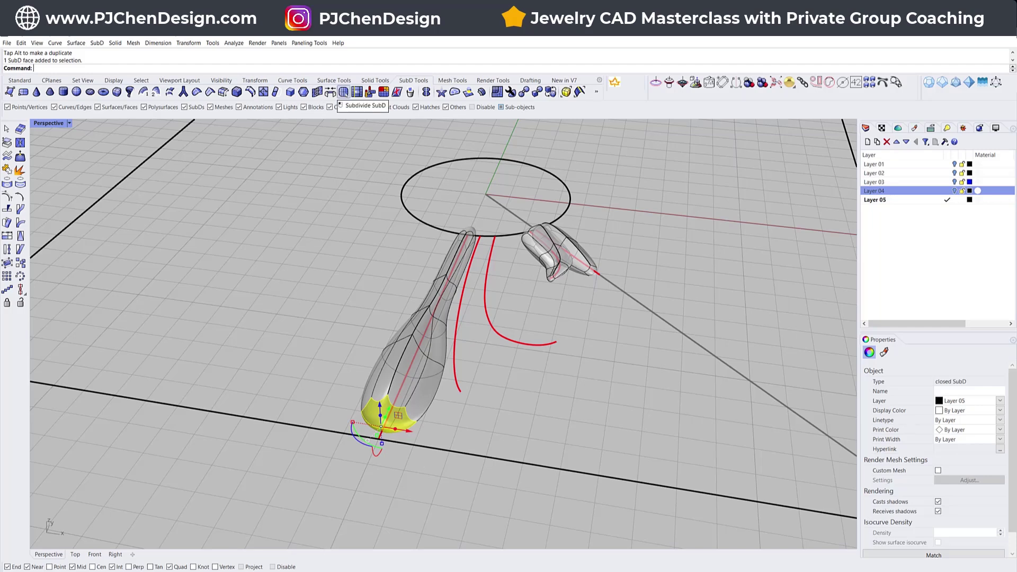
click(343, 91)
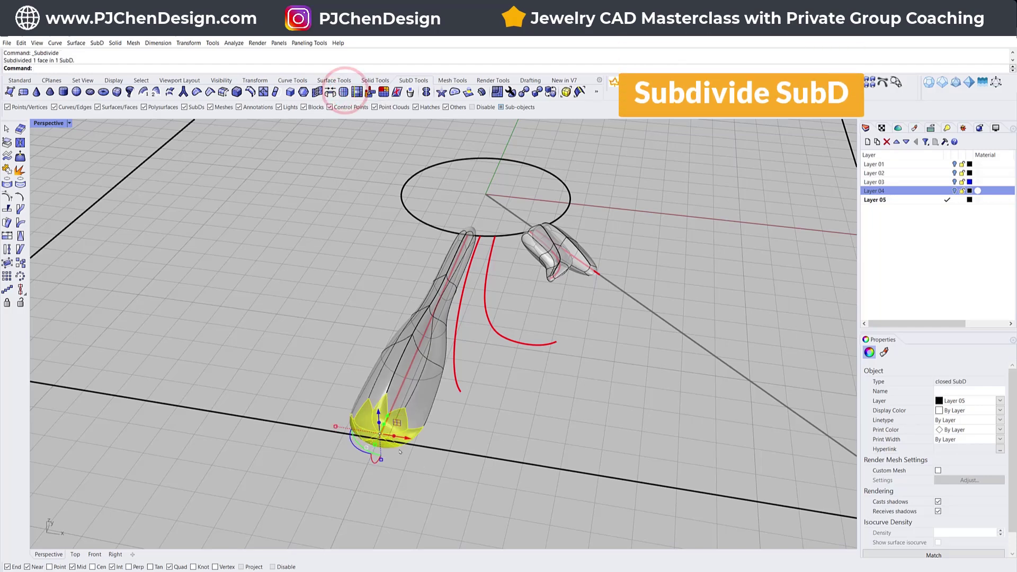
Move one of the subdivided faces at the vertical pipe's wide lower end inward along Y to indent the end.
scroll(396, 432, up, 2)
click(525, 431)
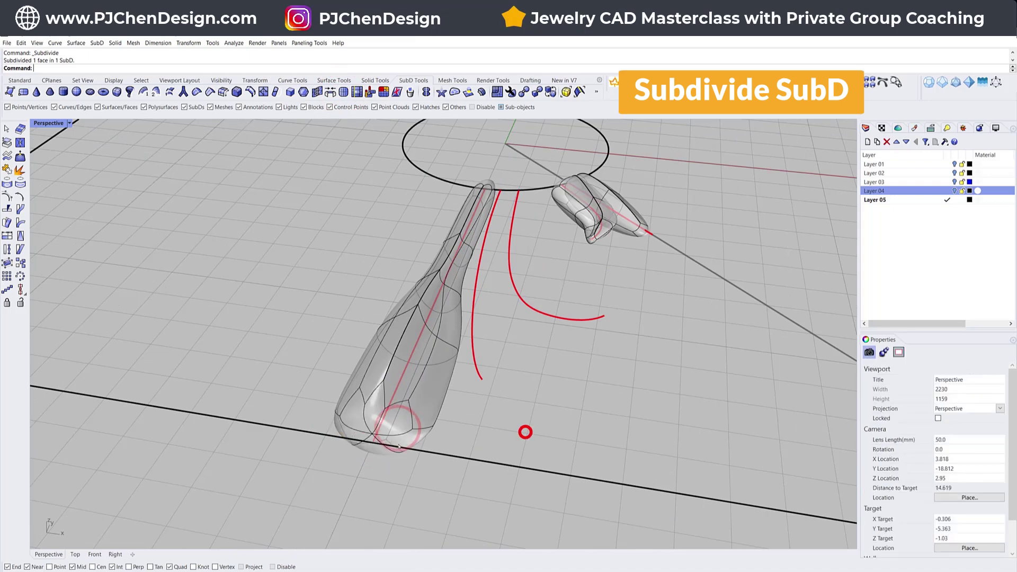
ctrl+shift+click(401, 422)
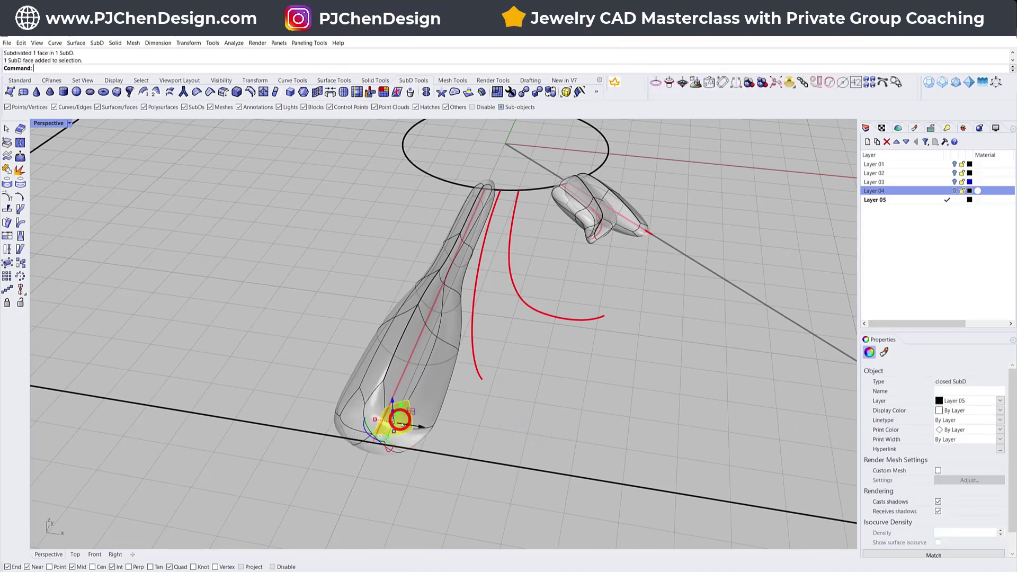
right_drag(400, 422, 252, 425)
scroll(252, 425, up, 2)
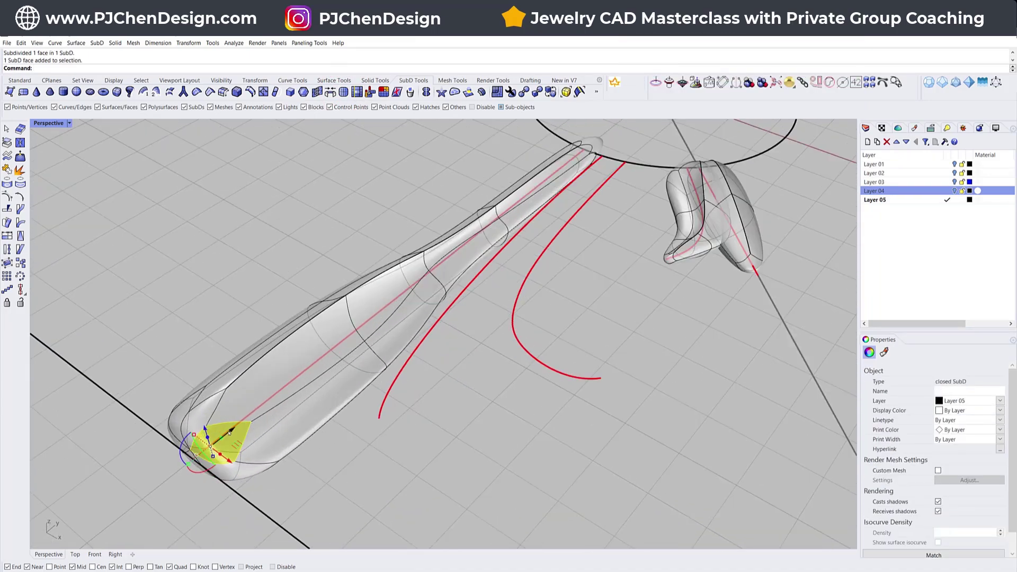
drag(230, 432, 249, 445)
click(446, 466)
Move the vertex at the corner of the indented lower end in negative X toward the pipe's centre.
click(253, 445)
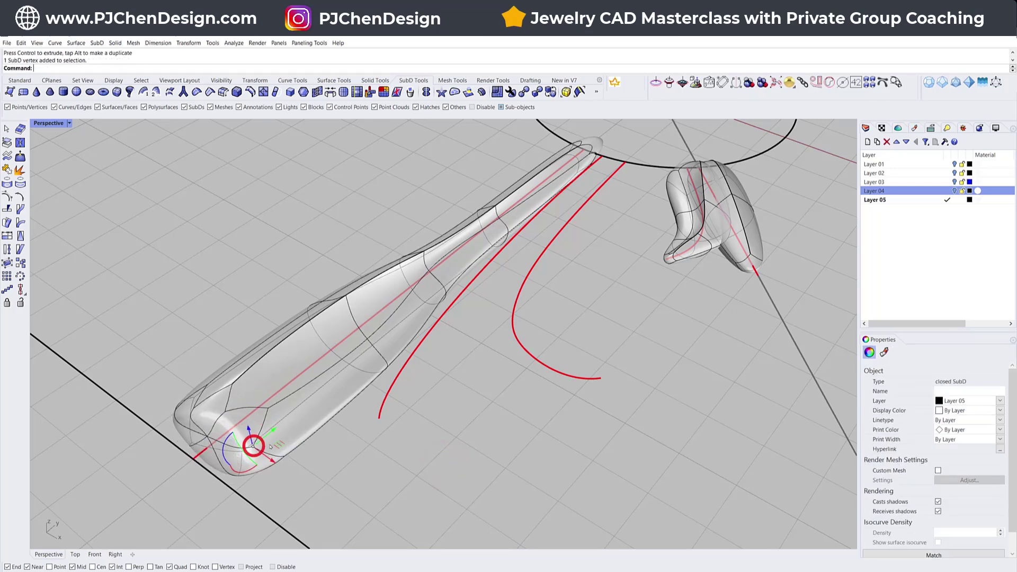
drag(279, 445, 267, 436)
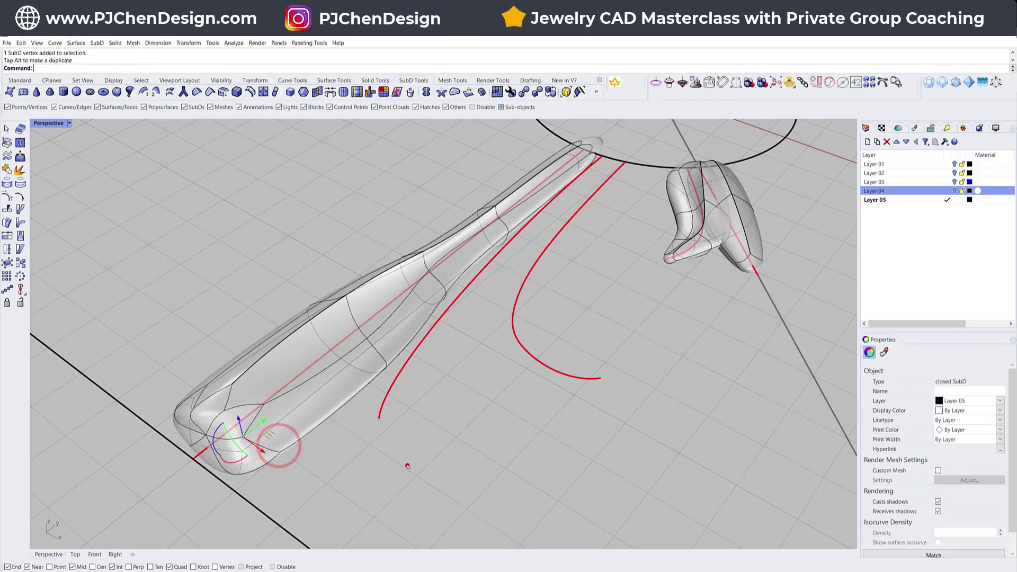
click(406, 465)
Examine the vertical pipe in Rendered display within the four-viewport layout, and return the Perspective viewport to Ghosted display.
scroll(440, 427, down, 4)
right_drag(440, 427, 489, 349)
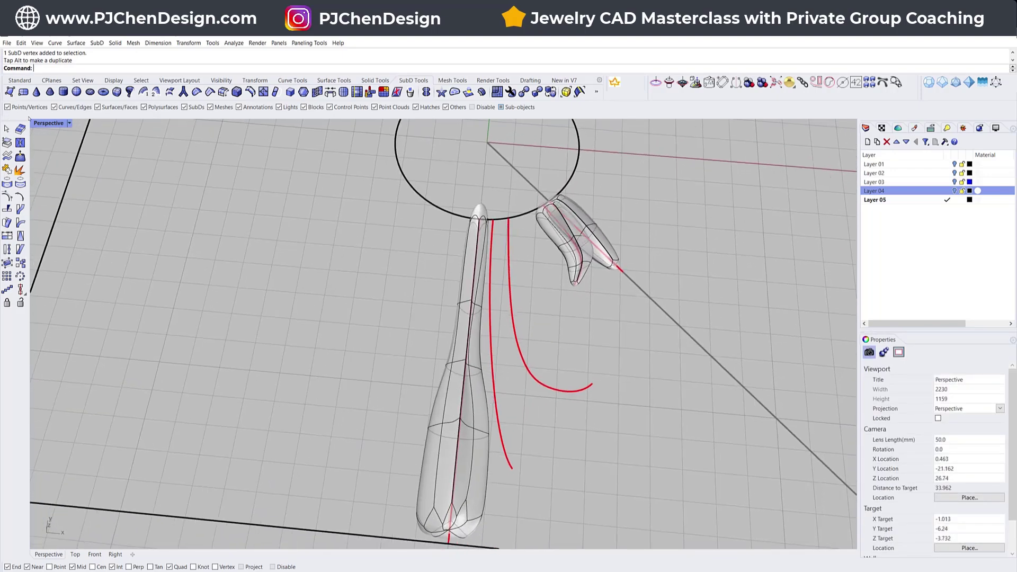
double_click(43, 124)
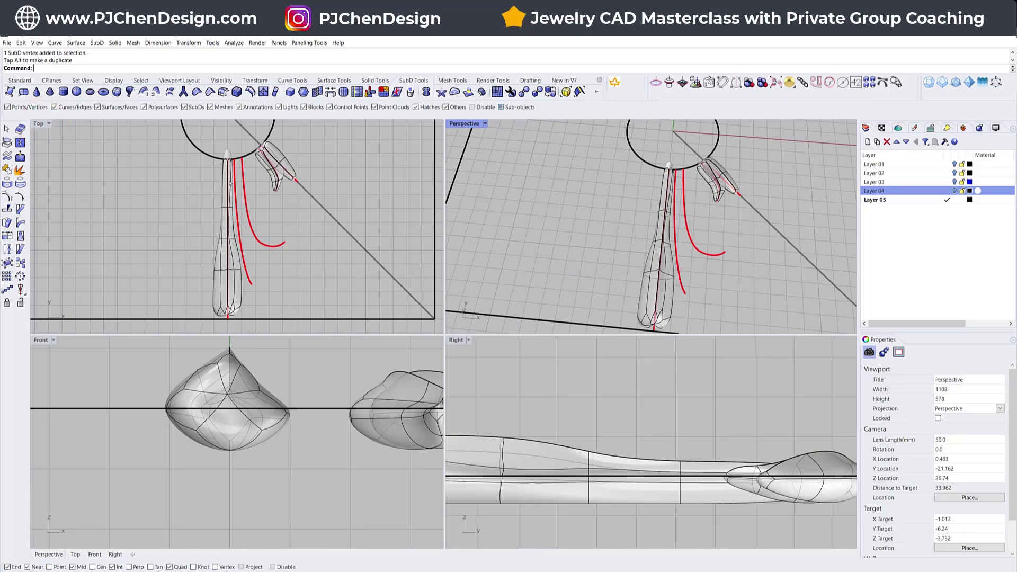
scroll(230, 184, up, 2)
right_drag(552, 166, 466, 296)
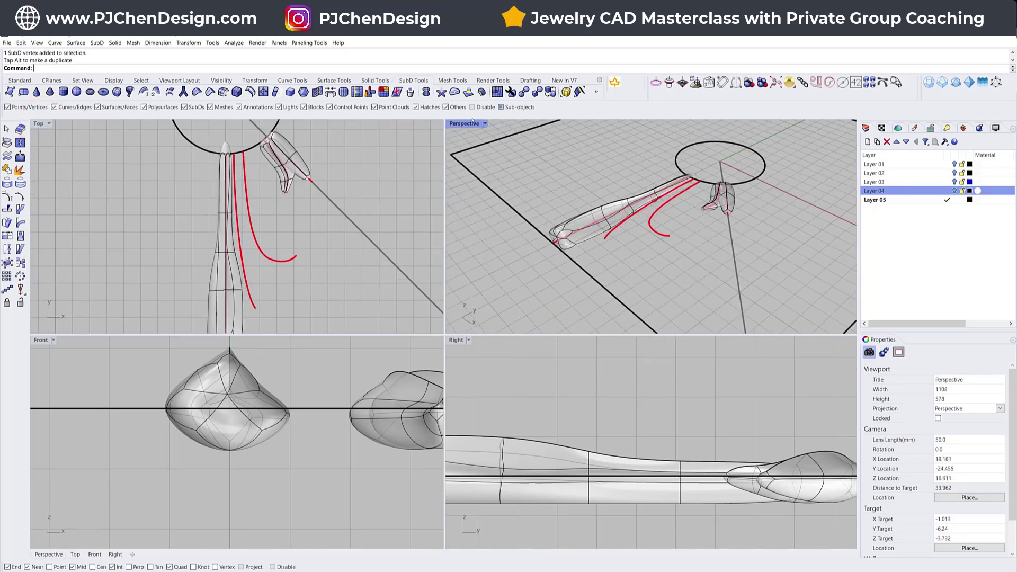
click(485, 123)
click(481, 178)
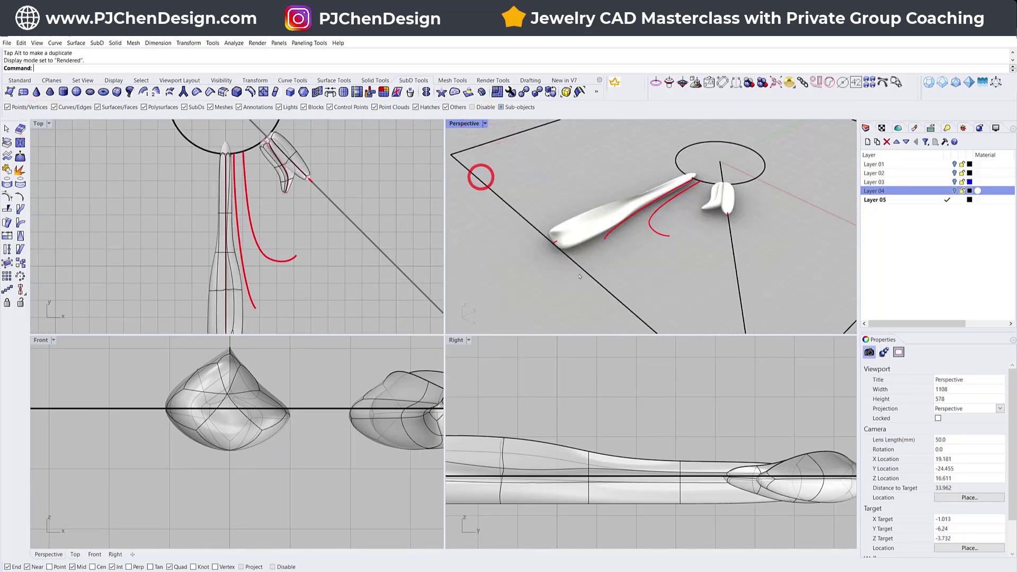
scroll(624, 215, up, 4)
right_drag(609, 238, 673, 240)
scroll(683, 193, up, 3)
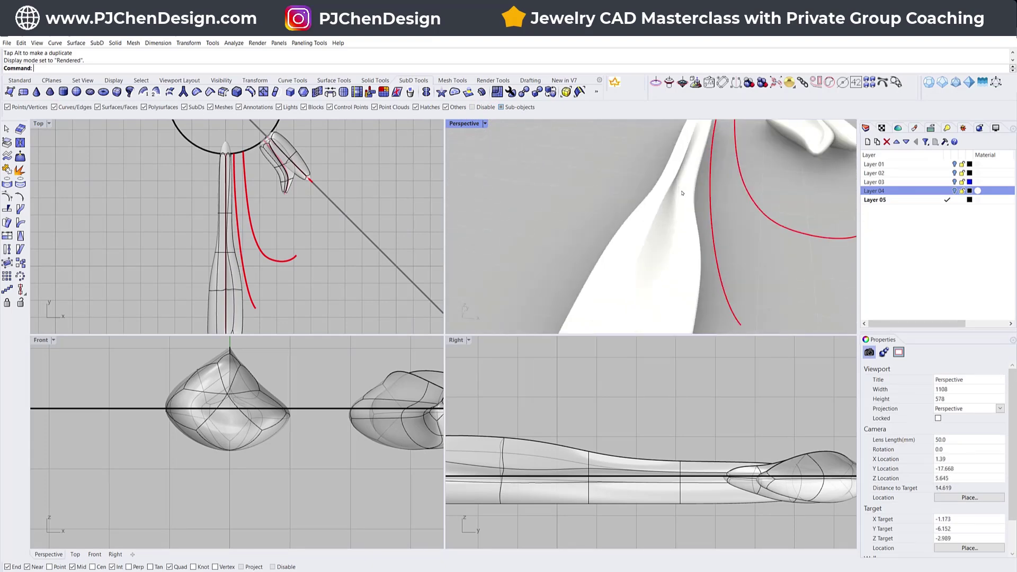
scroll(243, 302, up, 5)
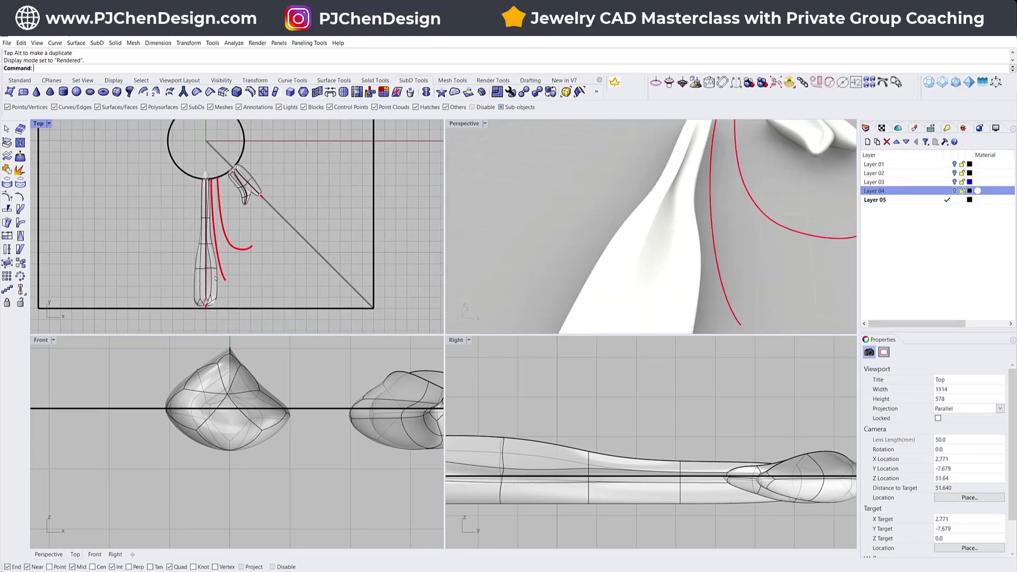
mouse_move(602, 259)
right_down()
mouse_move(673, 262)
mouse_move(609, 259)
right_up()
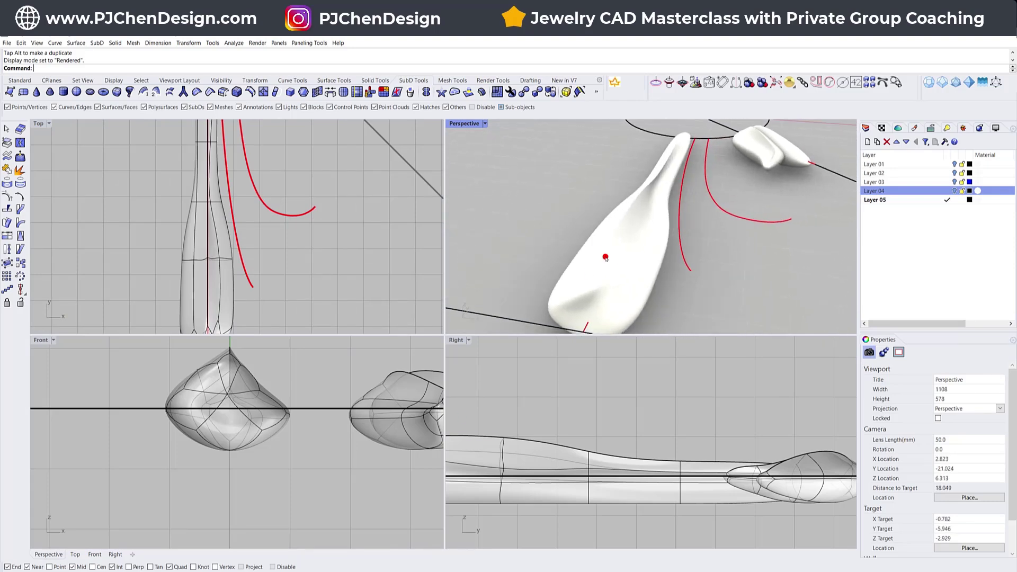
click(605, 257)
click(484, 124)
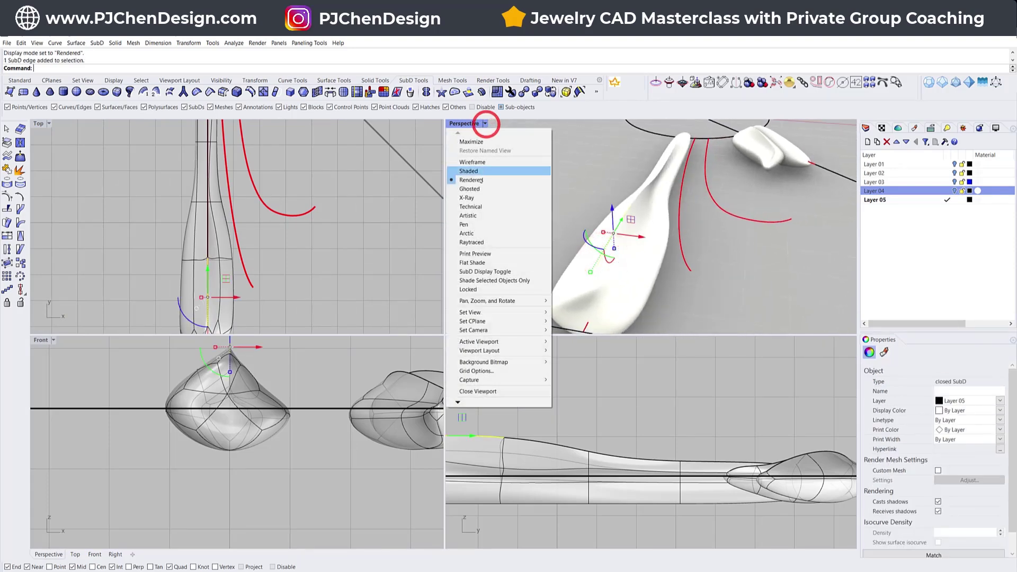
click(498, 186)
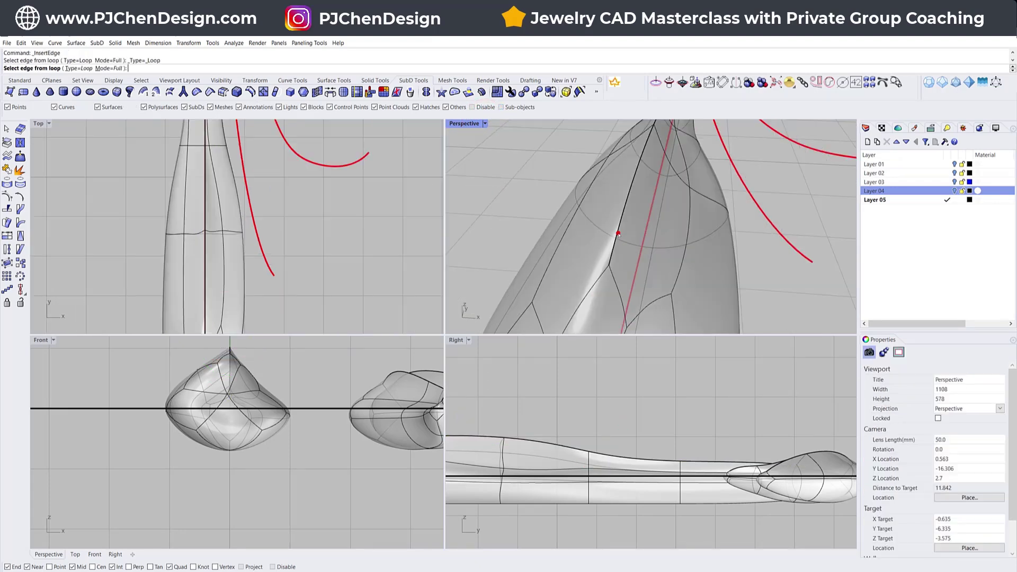
Insert a SubD edge loop beside the vertical pipe's ridge with BothSides set to No and OffsetMode Absolute.
right_drag(616, 228, 656, 232)
right_click(657, 232)
click(150, 68)
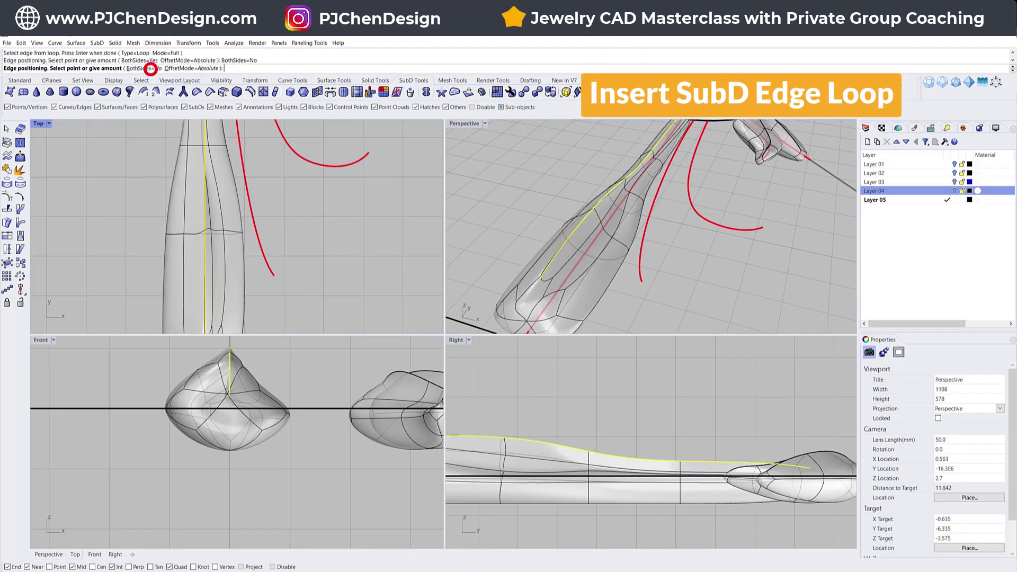
click(557, 247)
Select the vertical pipe's ridge edge loop and lower it in Z.
click(561, 253)
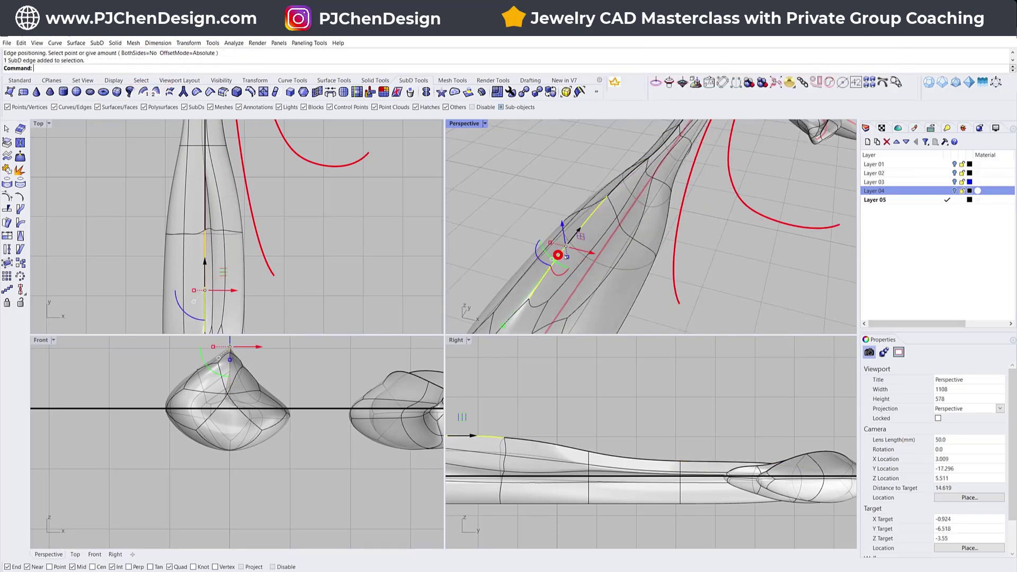
double_click(617, 183)
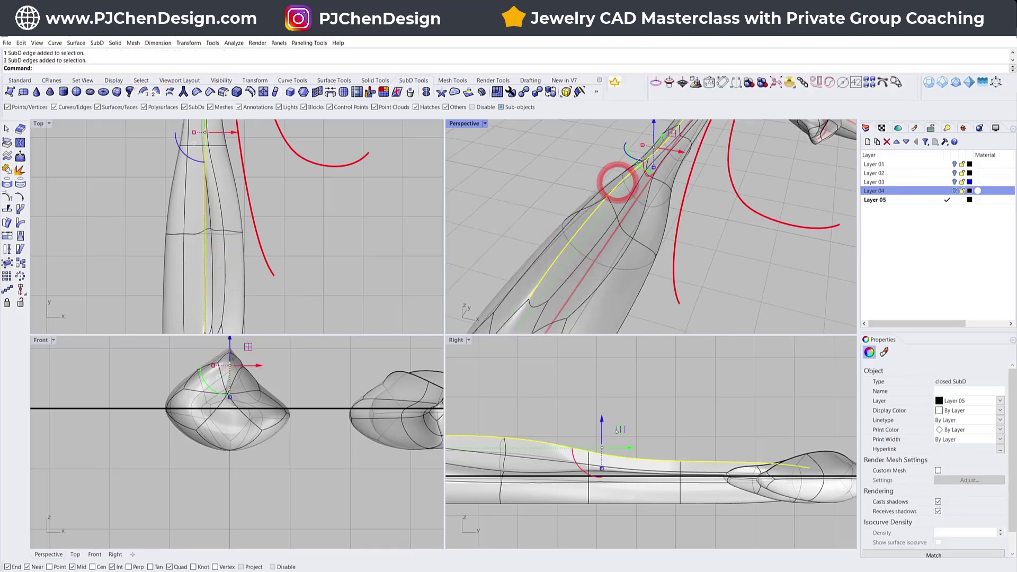
scroll(601, 437, up, 3)
drag(616, 429, 614, 452)
key(Escape)
scroll(729, 261, down, 3)
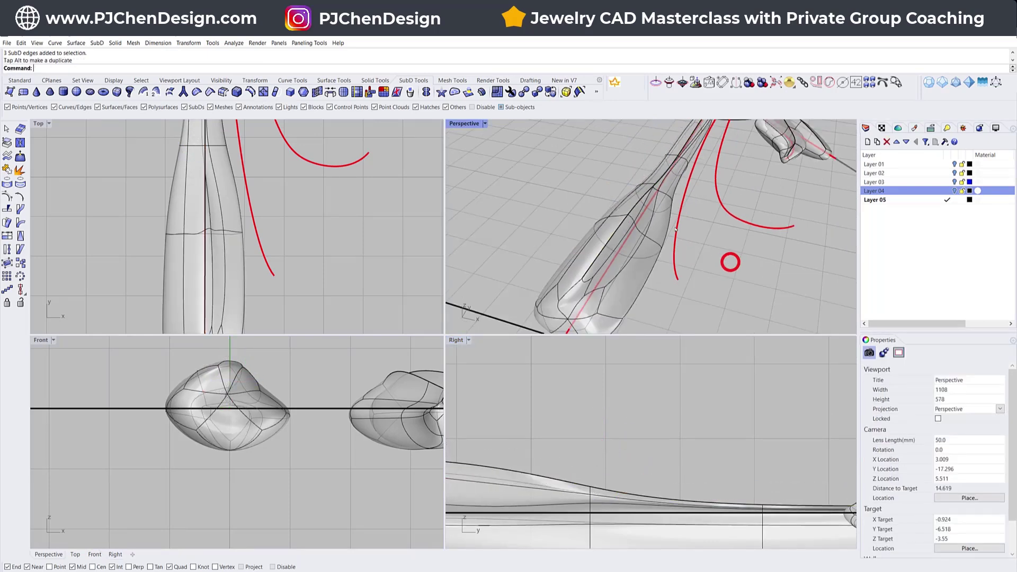
Move the vertex beside the ridge in positive X at the cross loop where the vertical pipe narrows.
right_drag(728, 261, 624, 220)
scroll(623, 220, up, 5)
click(629, 205)
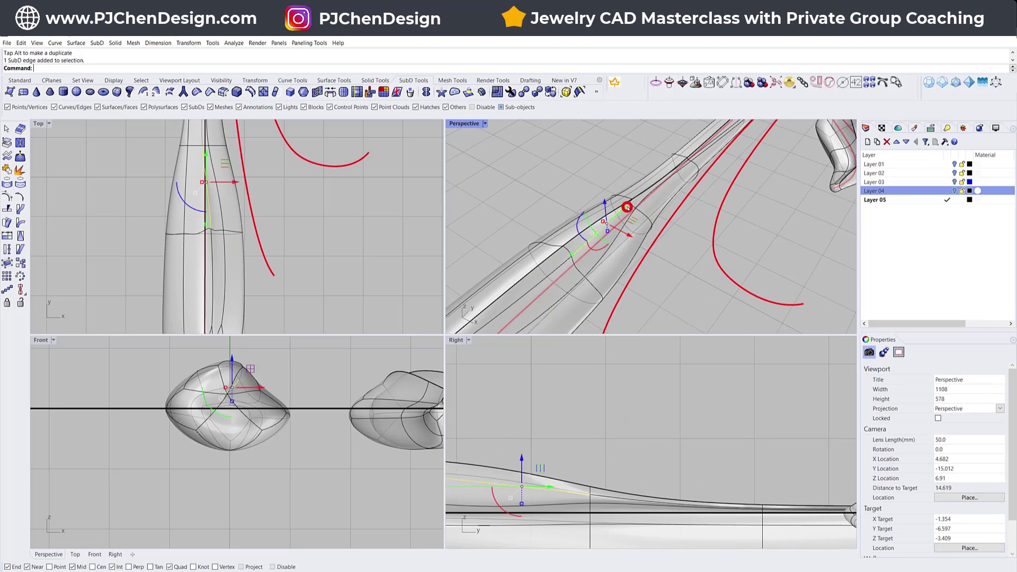
click(630, 194)
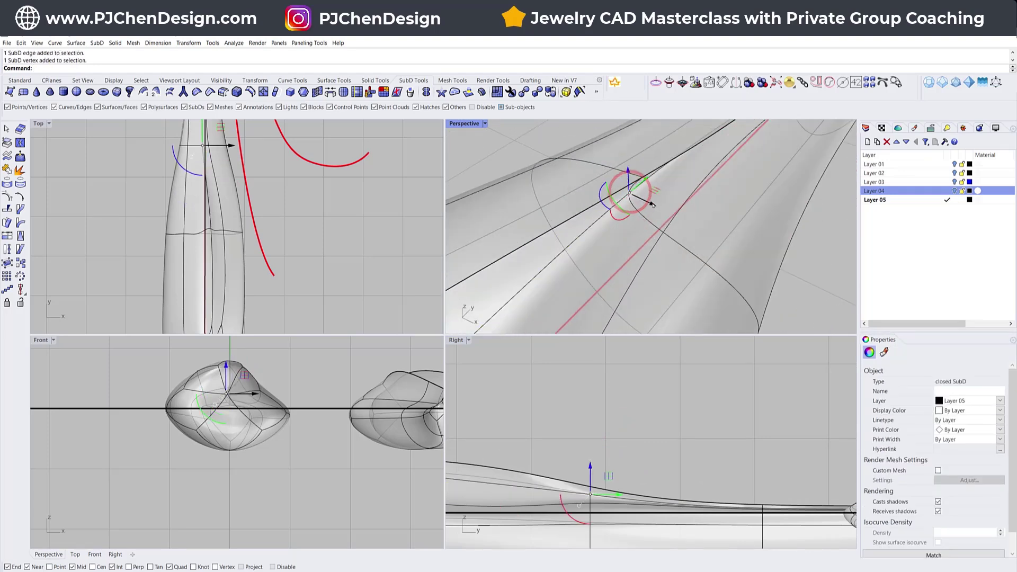
drag(652, 205, 679, 216)
scroll(725, 220, down, 5)
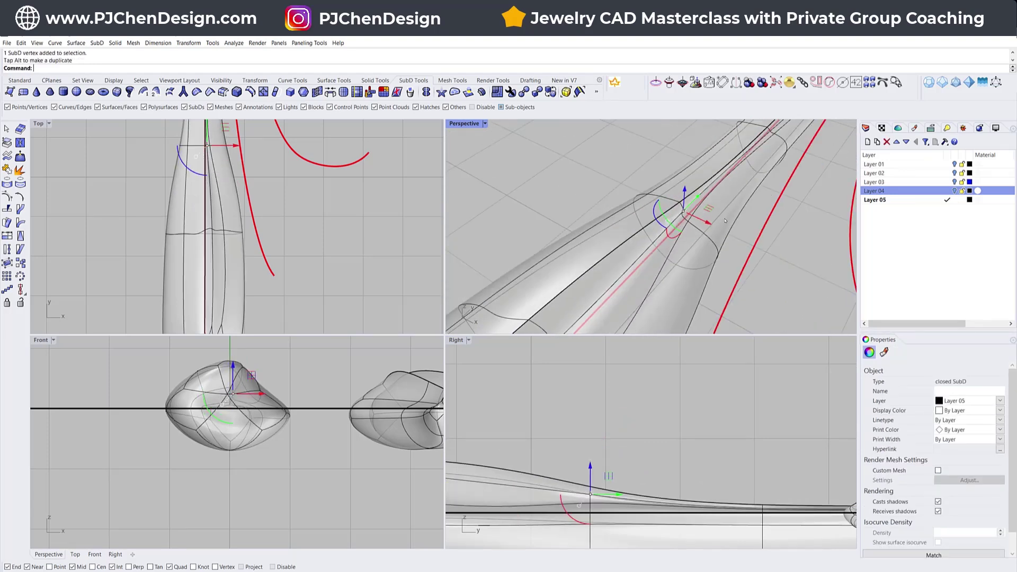
Examine the ridge's surface in Rendered display, then return the Perspective viewport to Ghosted display and maximize it.
right_drag(725, 221, 445, 199)
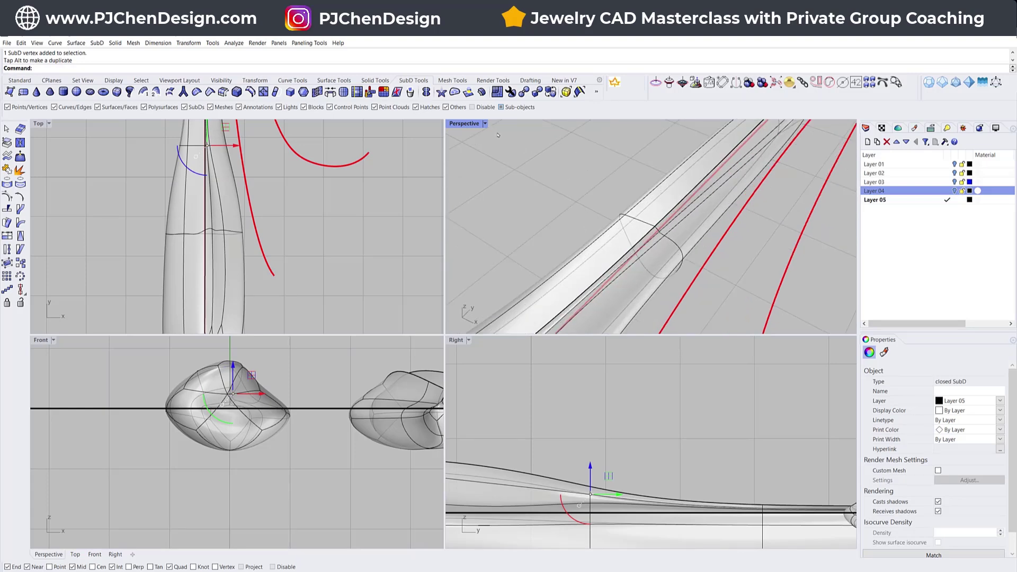
click(484, 124)
click(471, 179)
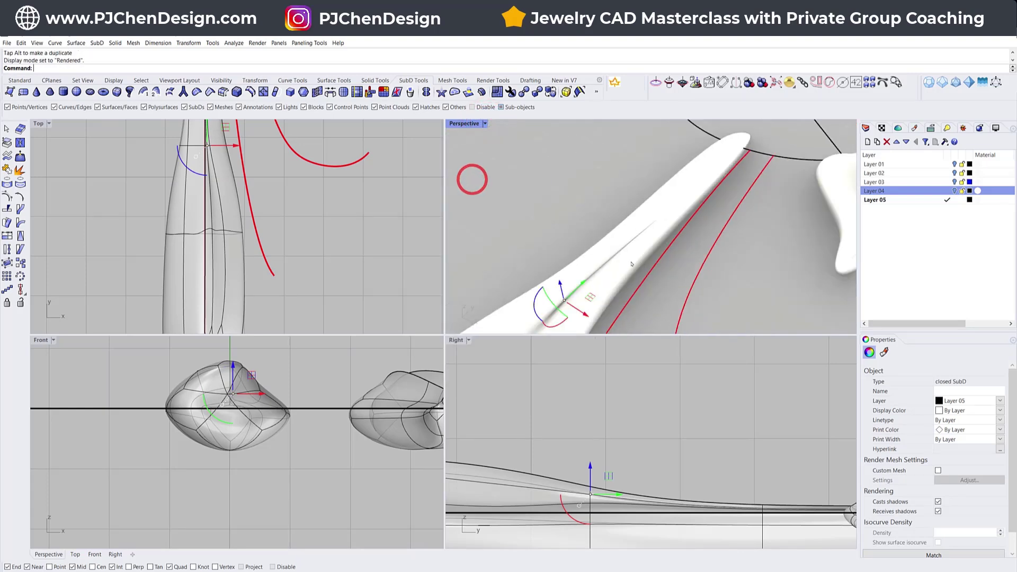
right_drag(631, 264, 640, 217)
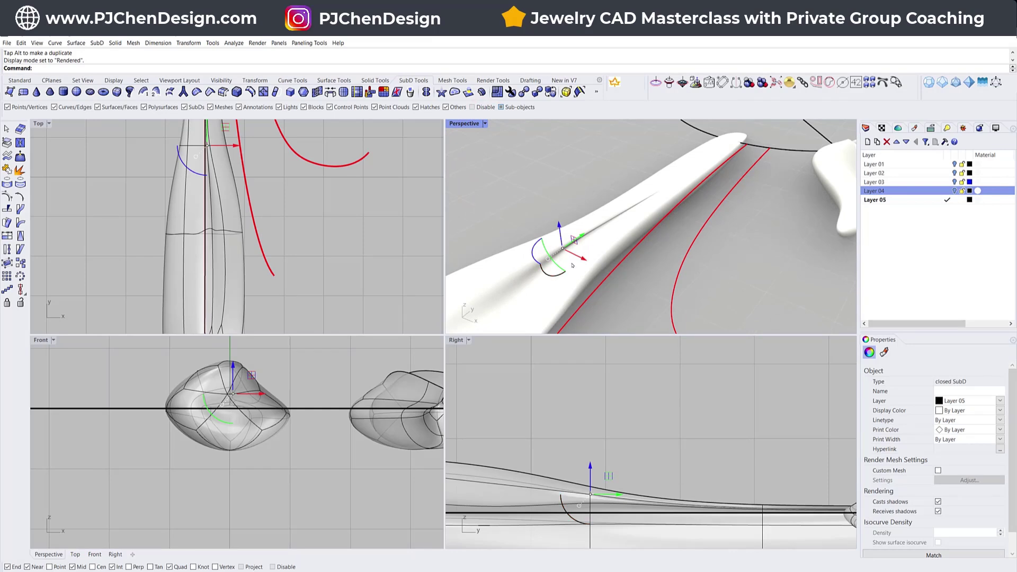
shift+right_drag(572, 266, 624, 245)
scroll(705, 185, up, 2)
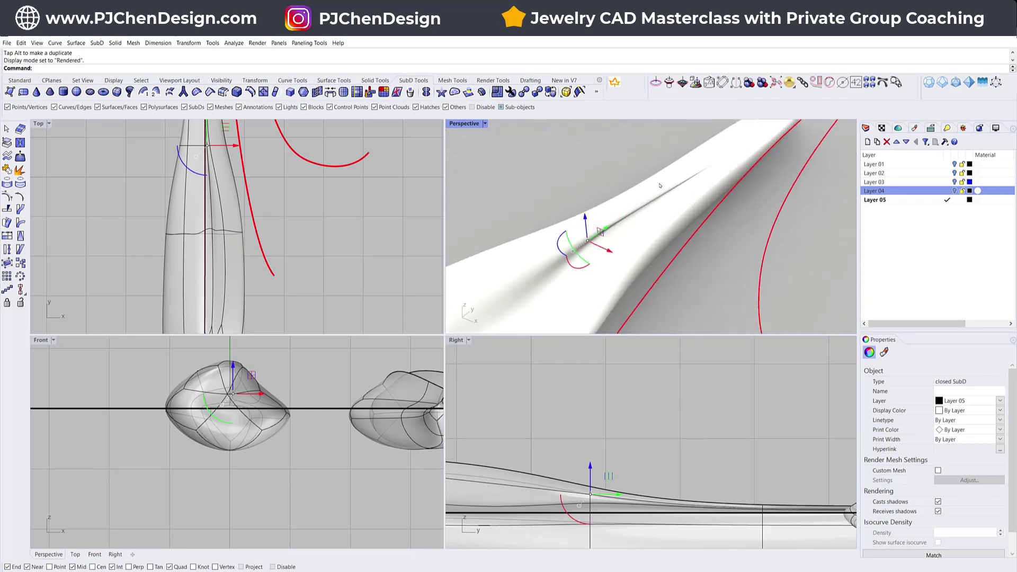
click(483, 124)
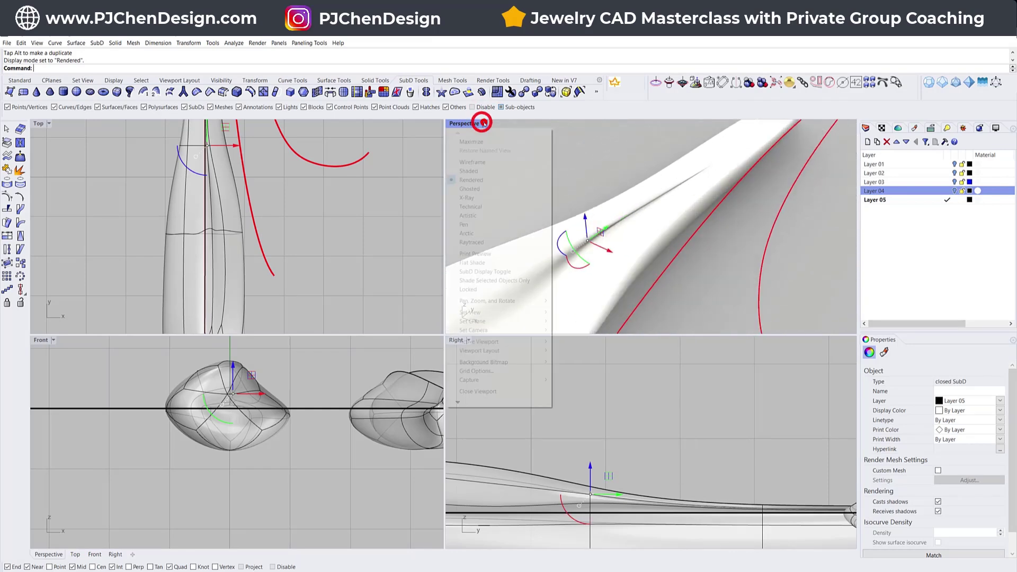
click(477, 188)
double_click(466, 124)
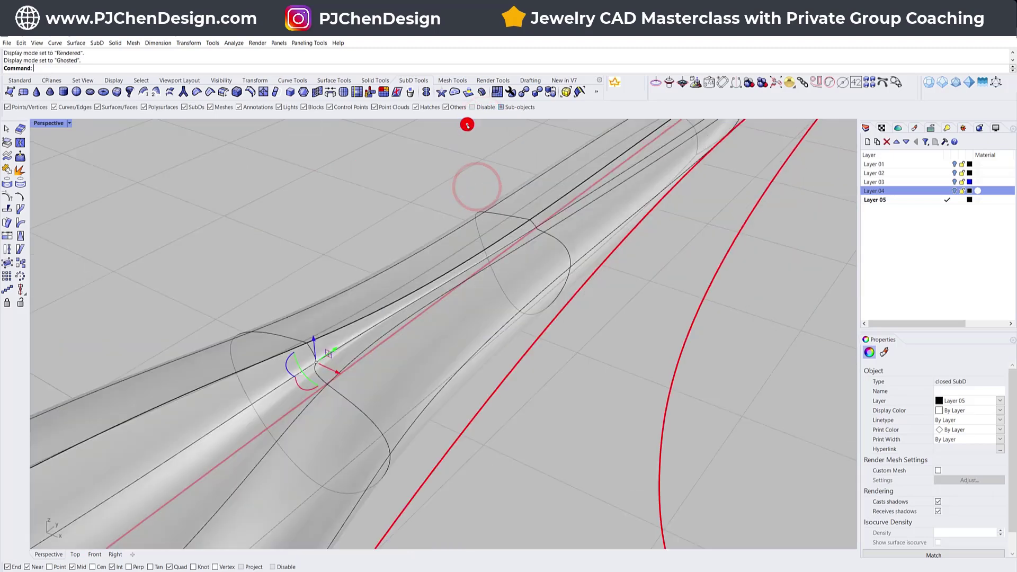
Hide the red guide curve inside the vertical pipe and toggle the SubD display from smooth to flat.
click(506, 279)
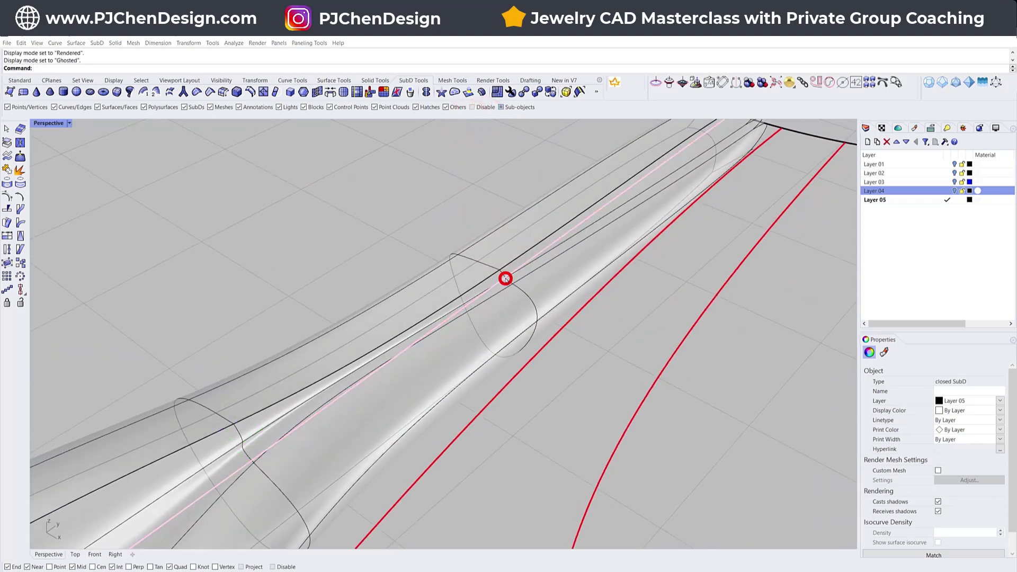
key(Return)
key(ctrl+h)
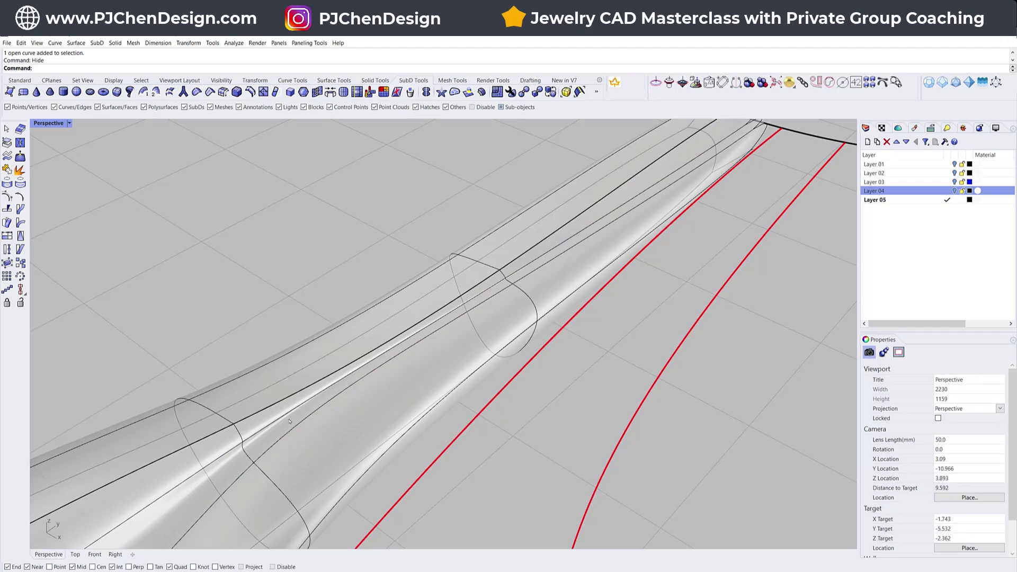
key(Tab)
Move the vertex beside the ridge at the vertical pipe's upper cross loop in X away from the ridge.
scroll(449, 330, up, 3)
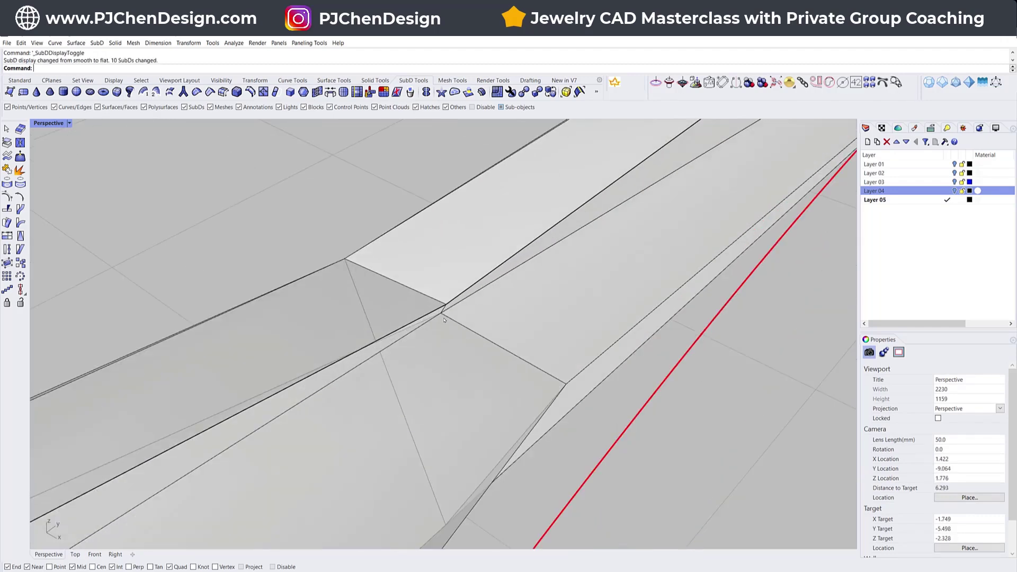
click(438, 312)
drag(438, 312, 459, 325)
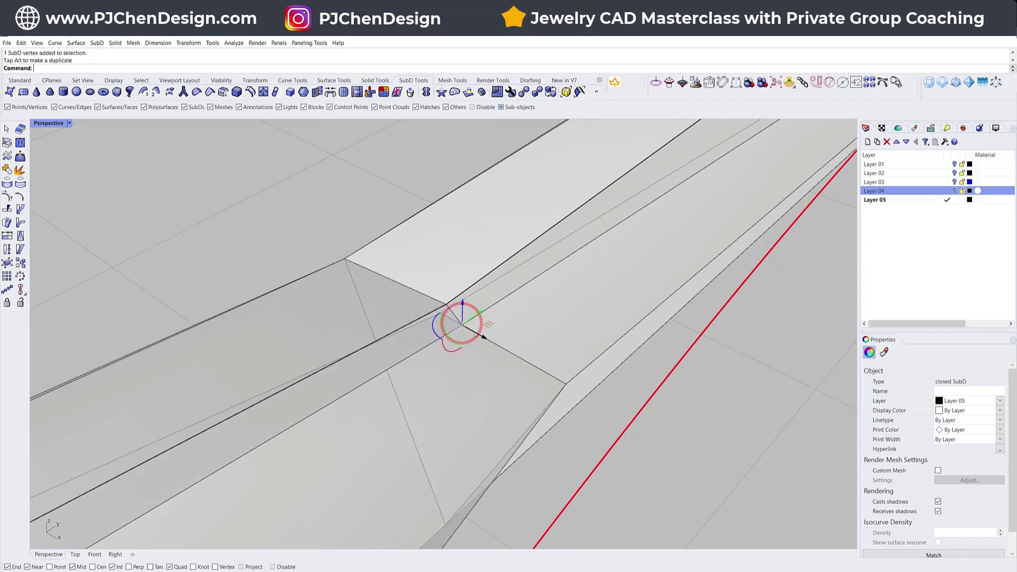
Lower the vertex beside the ridge at the vertical pipe's middle cross loop so the surface dips below the ridge.
scroll(458, 339, down, 5)
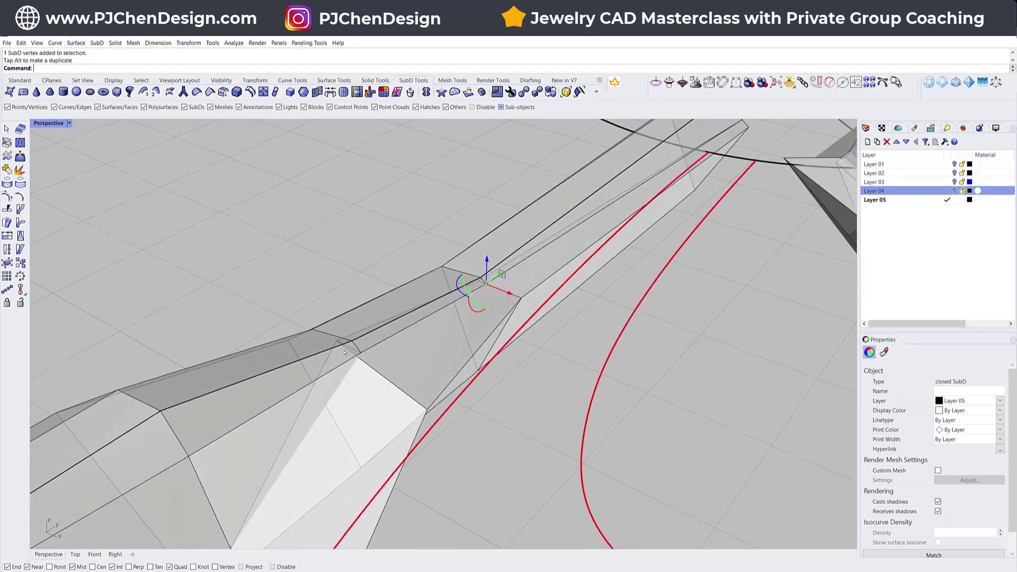
click(336, 342)
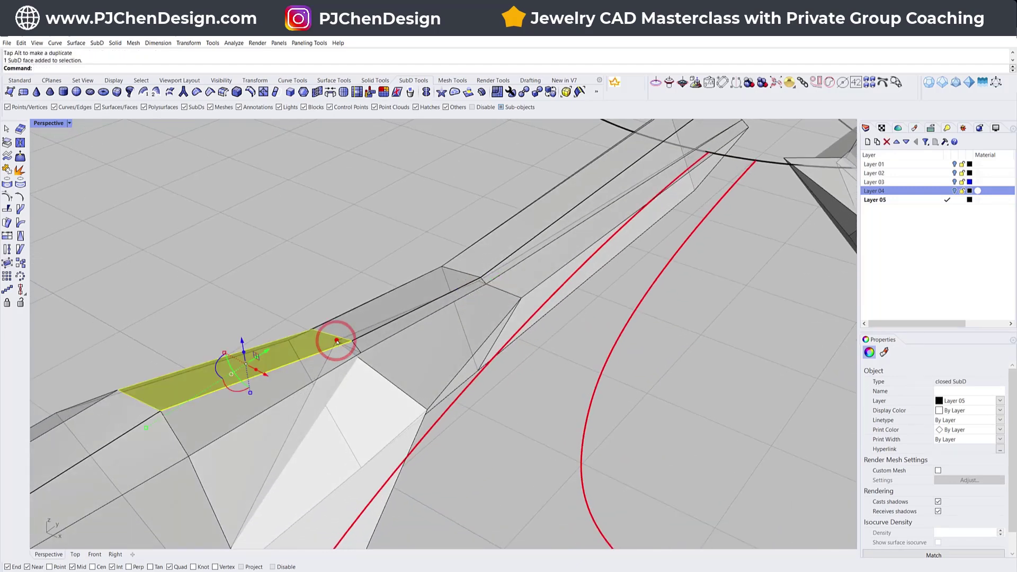
click(323, 281)
scroll(339, 329, up, 5)
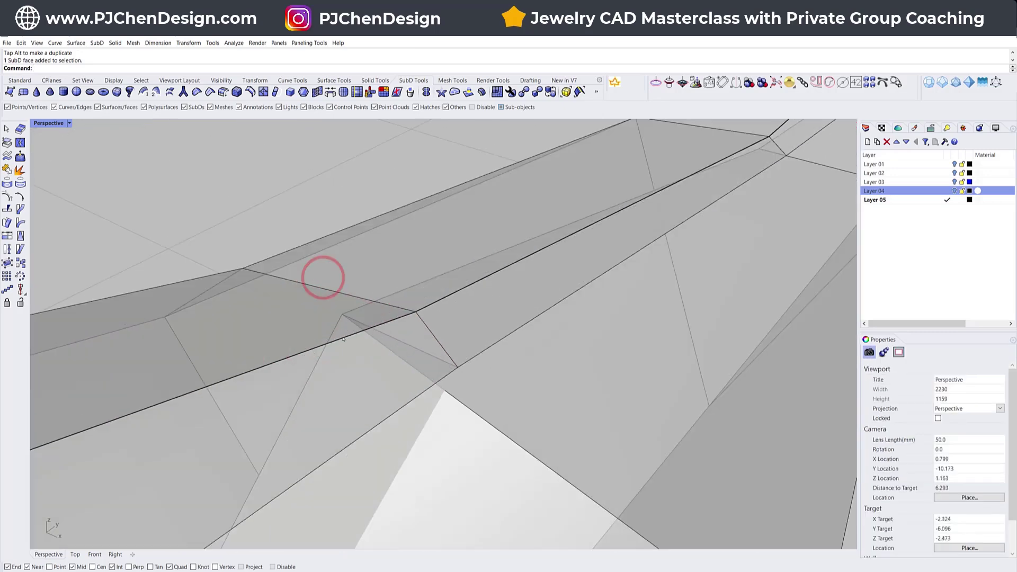
click(343, 316)
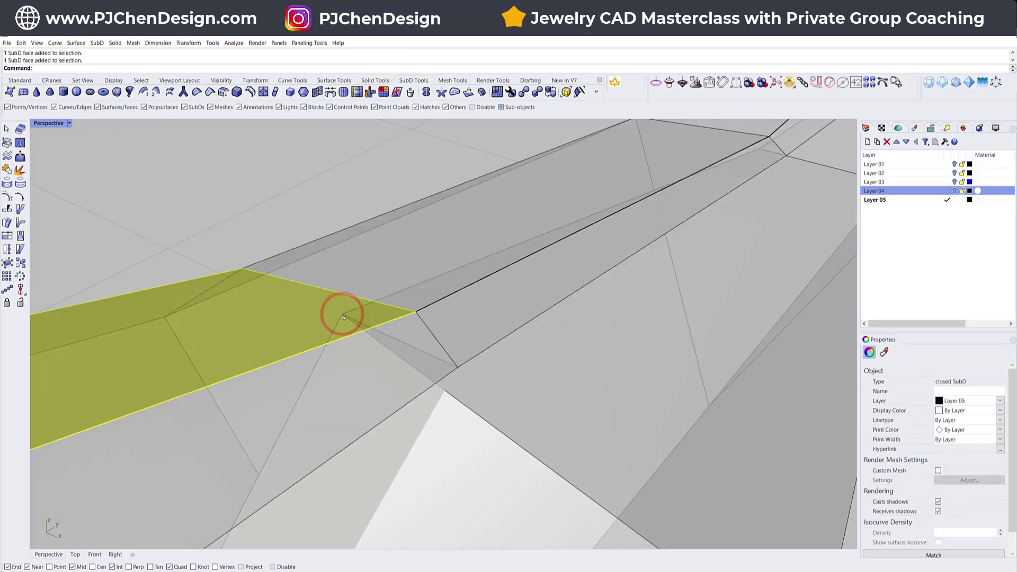
click(328, 187)
right_drag(392, 302, 408, 327)
click(568, 301)
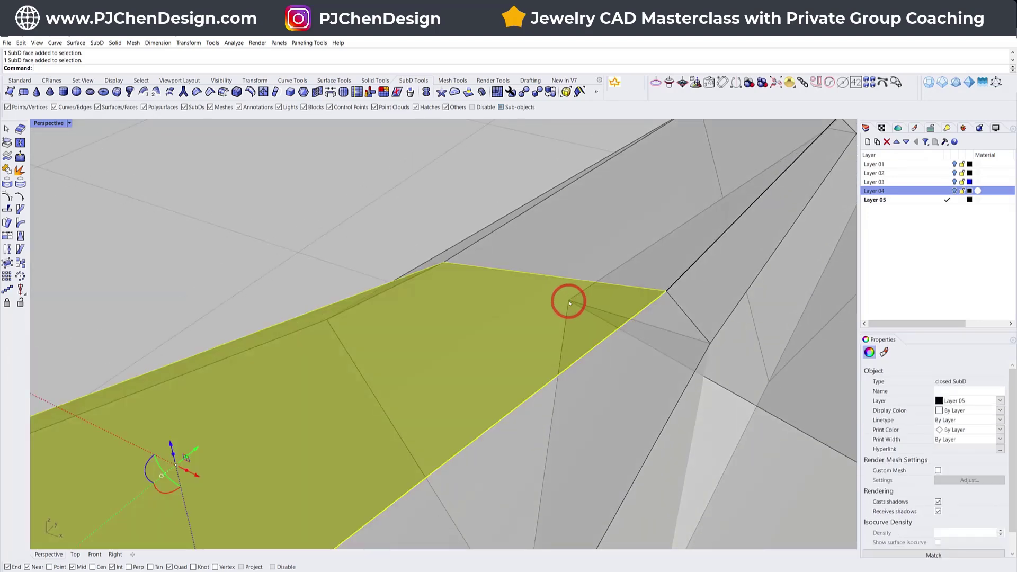
scroll(620, 301, down, 3)
mouse_move(630, 307)
mouse_down()
mouse_move(660, 313)
mouse_move(628, 304)
mouse_up()
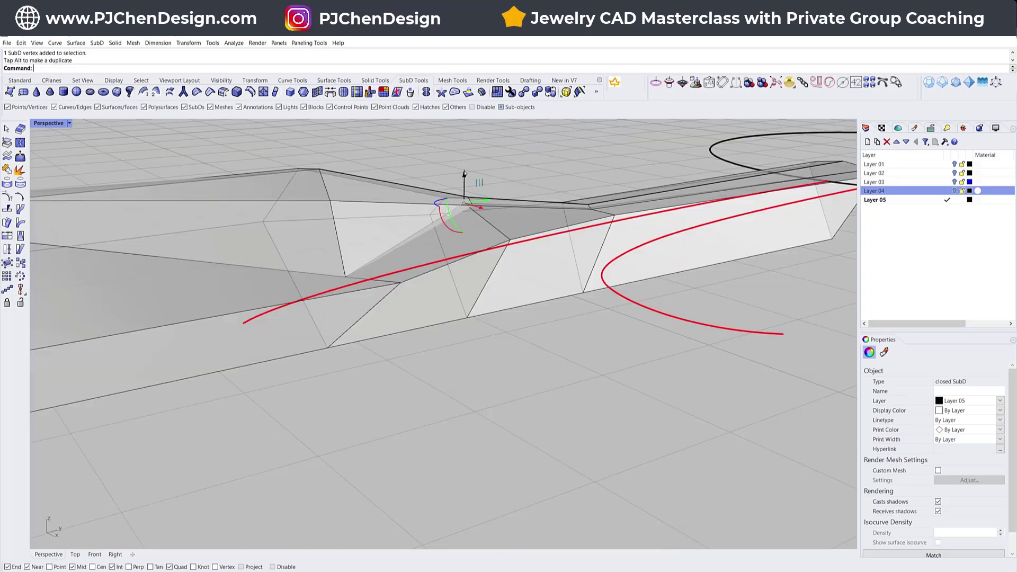
scroll(555, 221, up, 5)
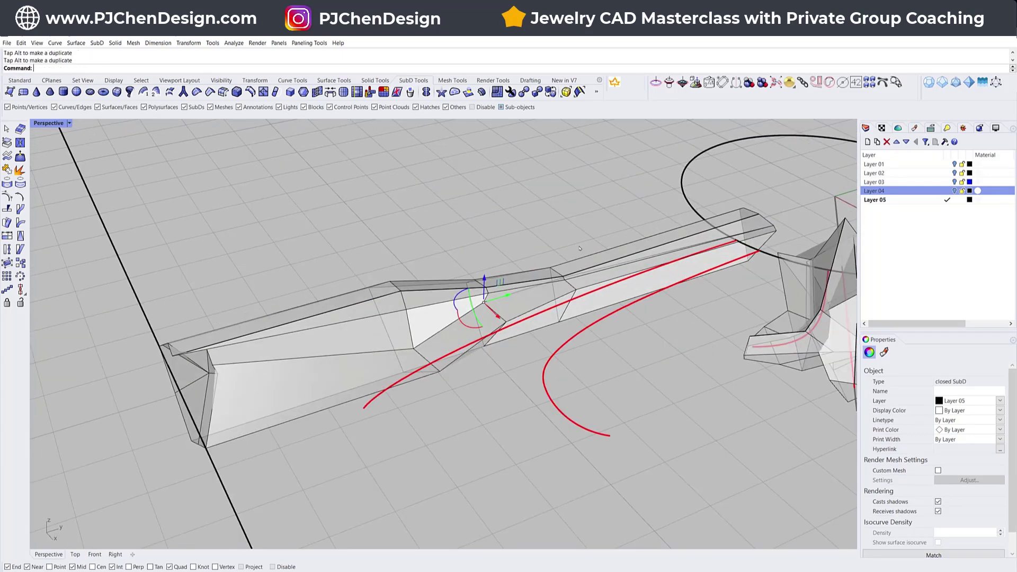
Lower the vertex beside the ridge at the cross loop closer to the vertical pipe's narrow end.
click(545, 270)
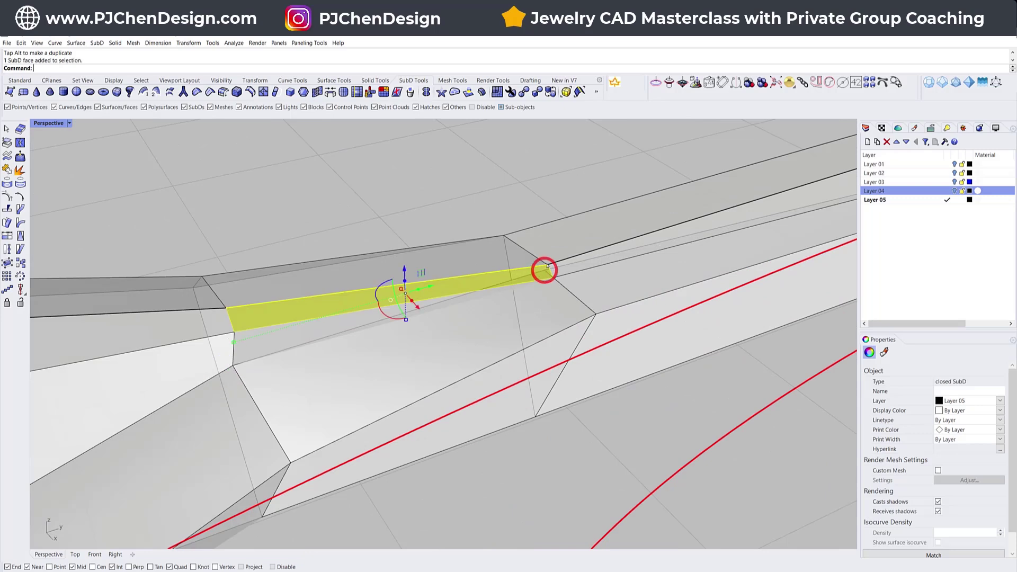
drag(514, 177, 549, 272)
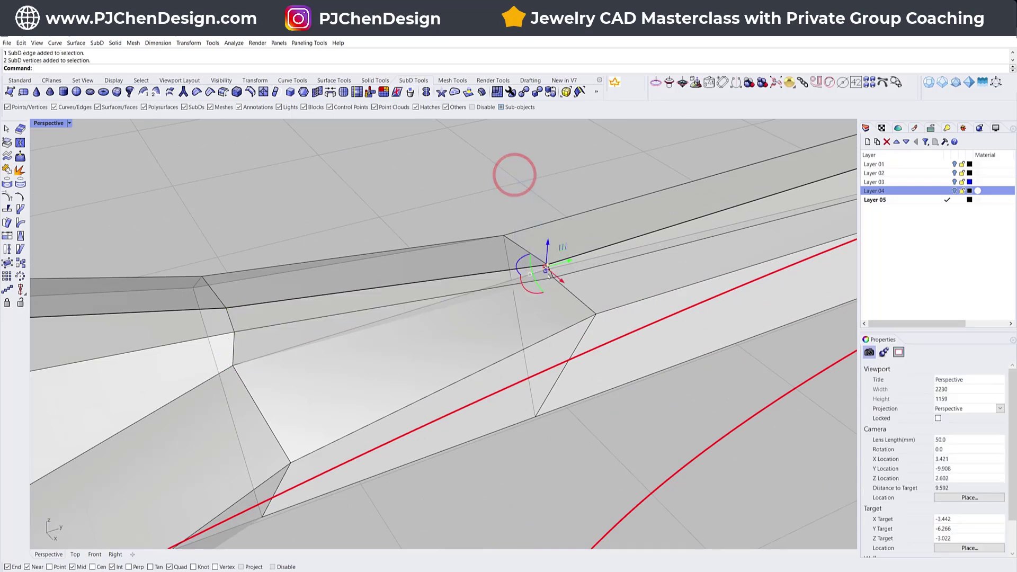
drag(530, 195, 533, 239)
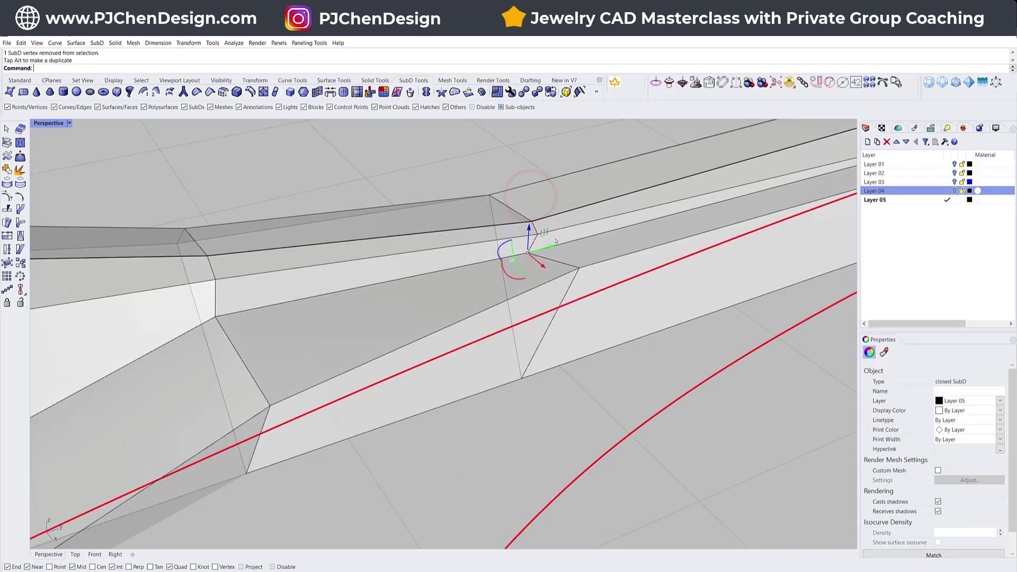
click(643, 390)
scroll(593, 318, down, 5)
right_drag(587, 318, 602, 319)
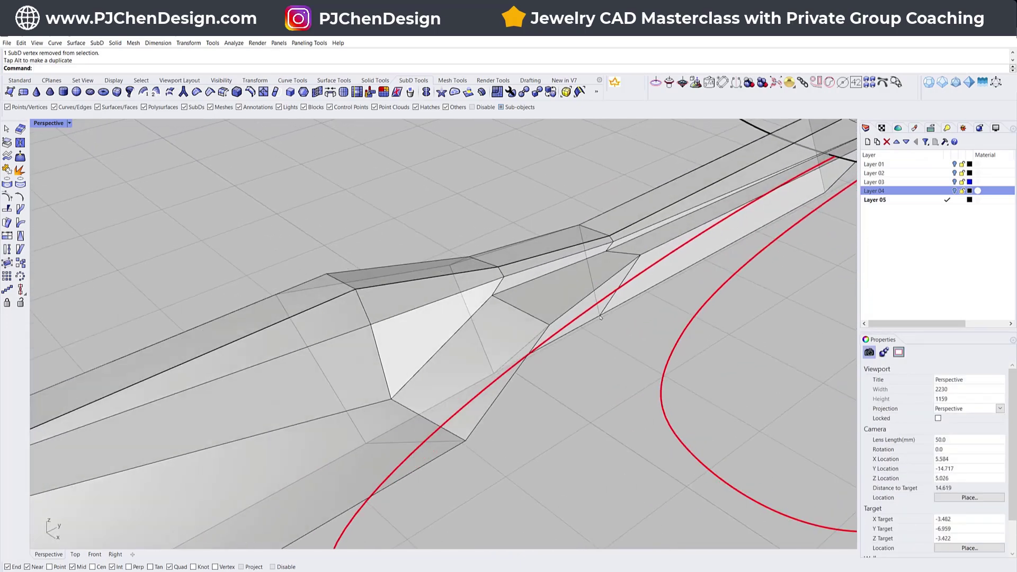
Toggle the SubD display from flat to smooth and examine the vertical pipe's ridge from several angles.
key(Tab)
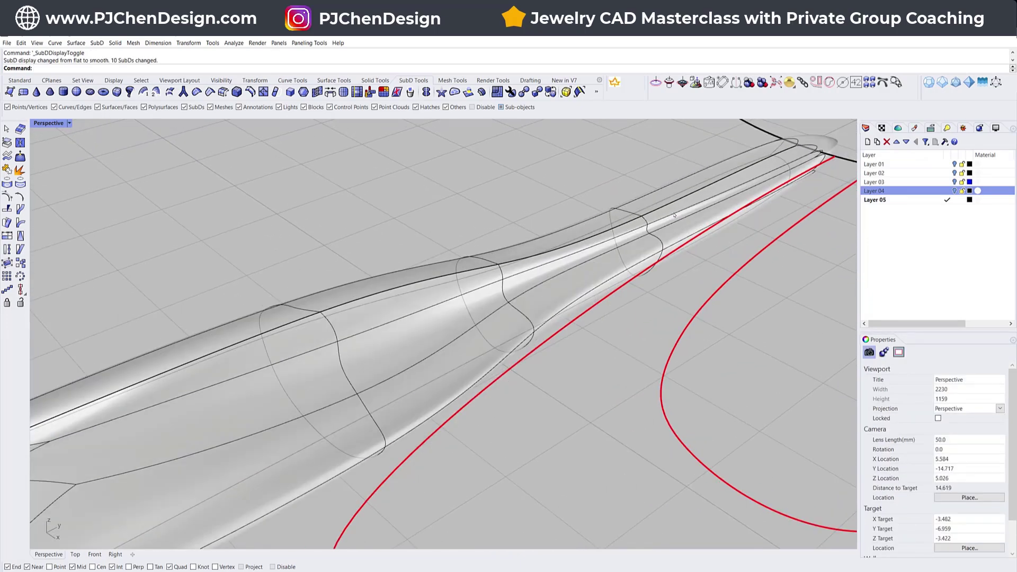
right_drag(567, 271, 569, 268)
scroll(570, 268, down, 6)
right_drag(381, 360, 553, 370)
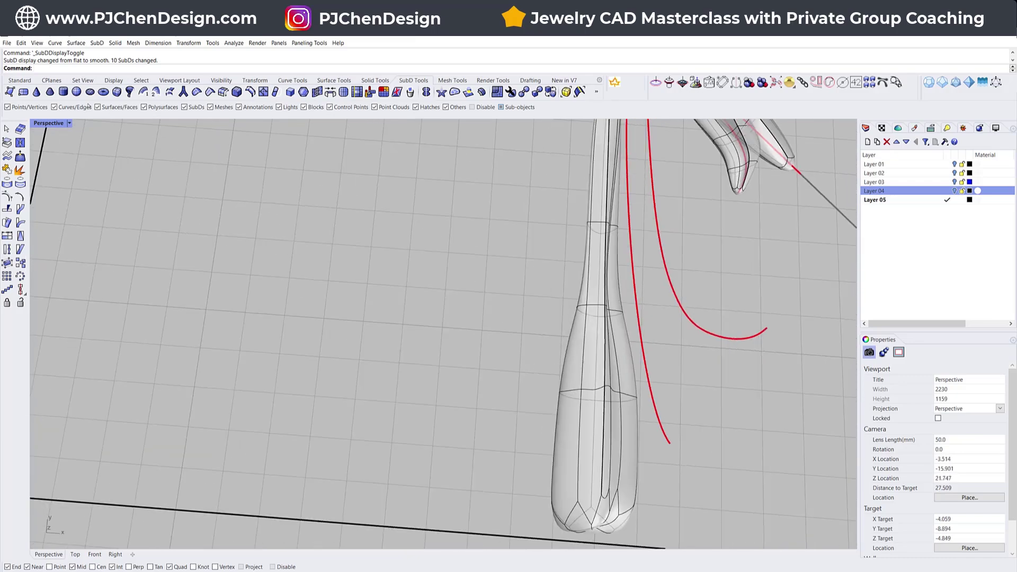
Restore the four-viewport layout and move the vertex at the pipe's wide end down in Y to the square frame's edge.
double_click(47, 123)
click(47, 124)
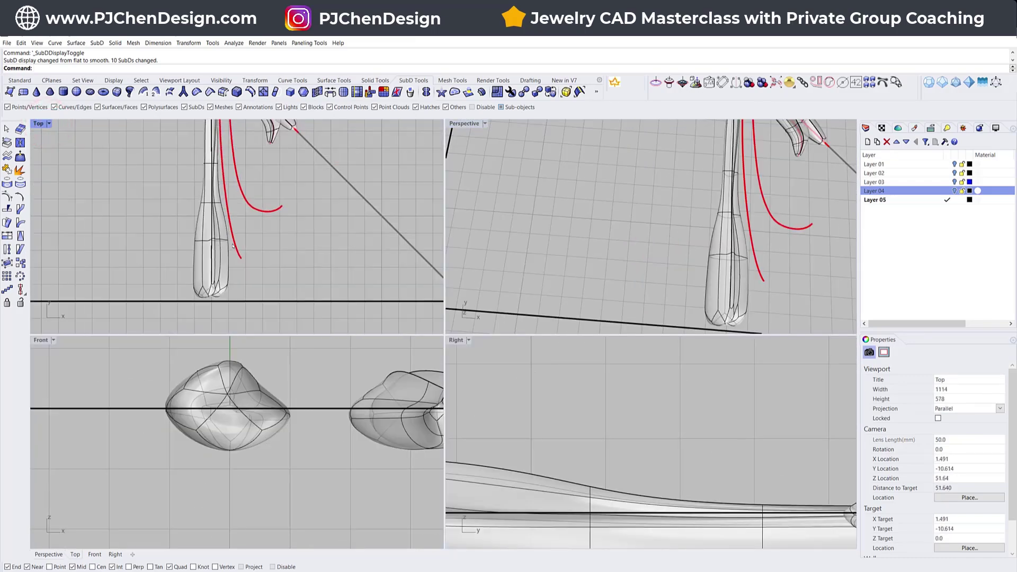
scroll(224, 271, up, 2)
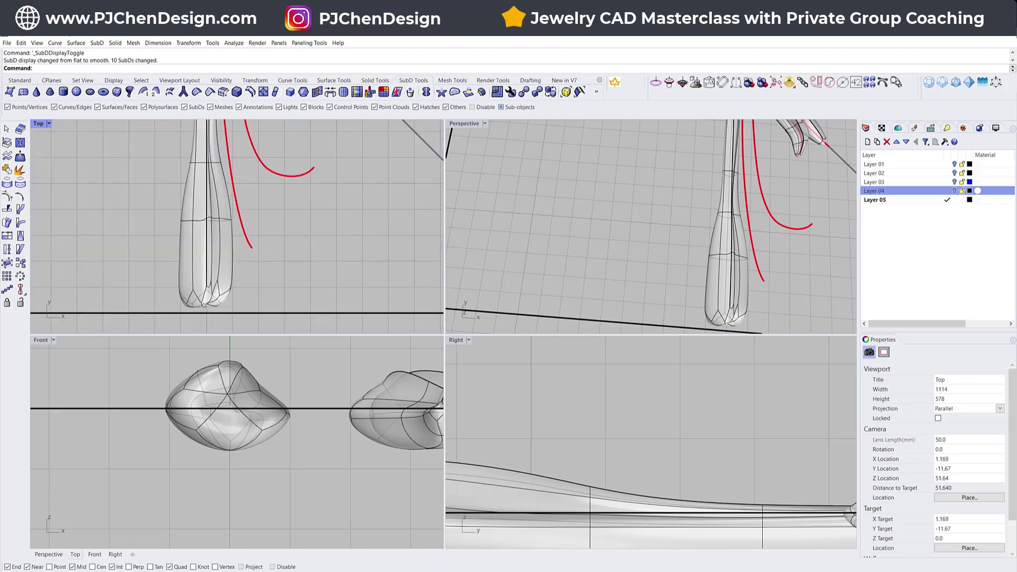
scroll(204, 304, up, 2)
right_drag(691, 294, 677, 290)
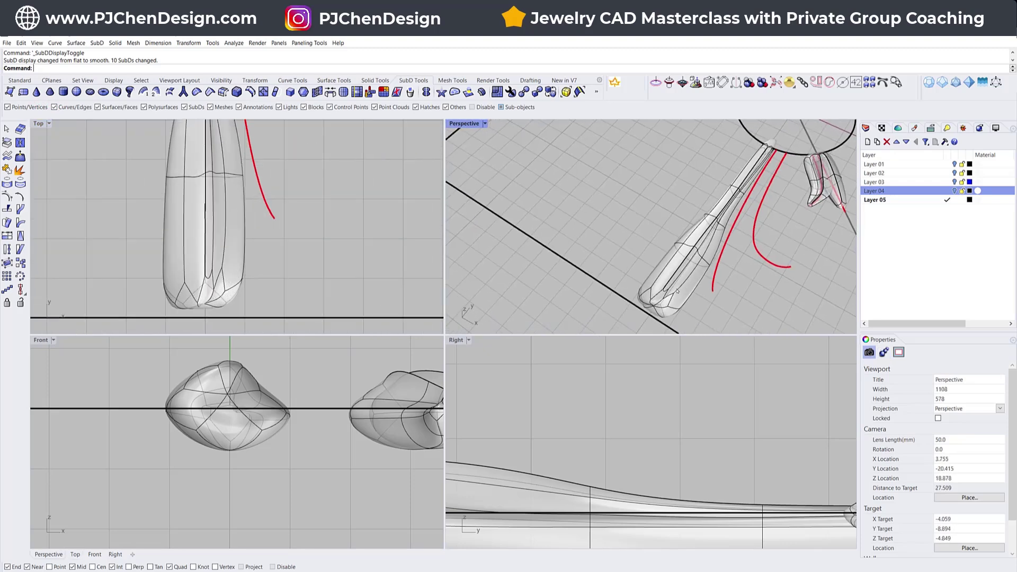
ctrl+shift+click(651, 307)
mouse_move(203, 273)
mouse_down()
mouse_move(203, 292)
mouse_move(204, 275)
mouse_up()
scroll(250, 256, down, 2)
double_click(38, 124)
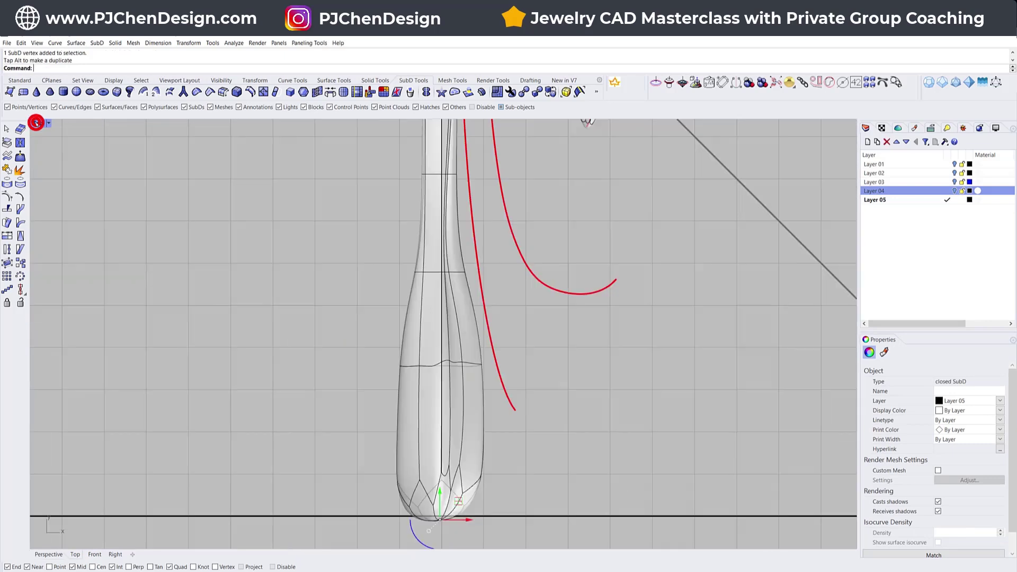
Shift the whole vertical pipe slightly in positive X in the Top viewport and clear the selection.
scroll(490, 307, down, 2)
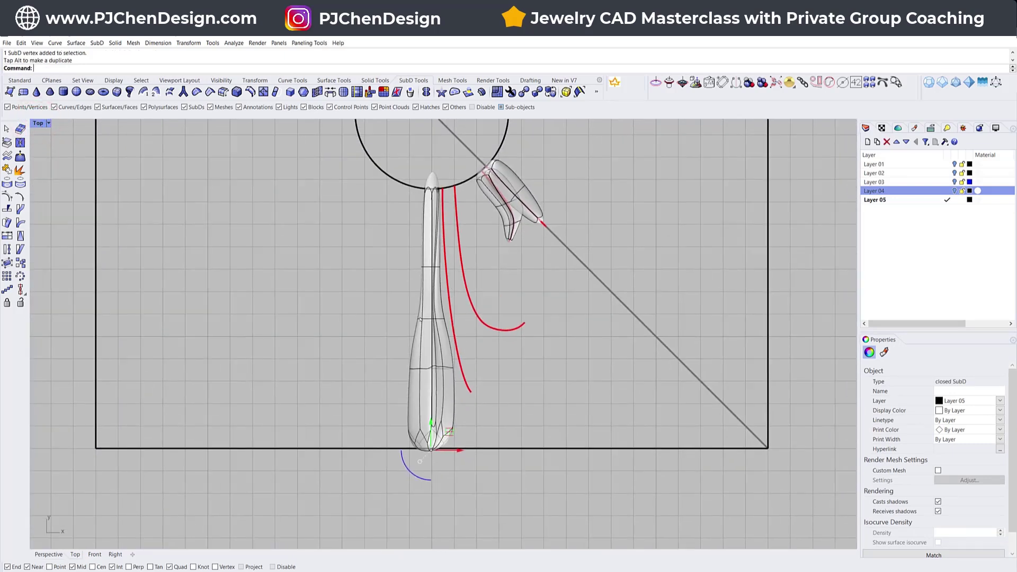
right_drag(420, 320, 380, 320)
click(538, 350)
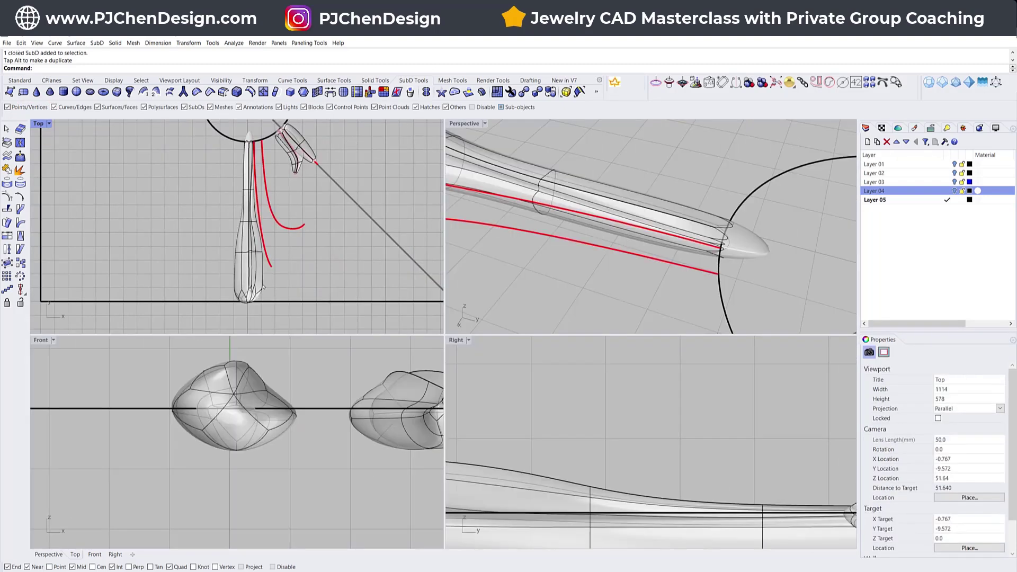
ctrl+shift+click(263, 275)
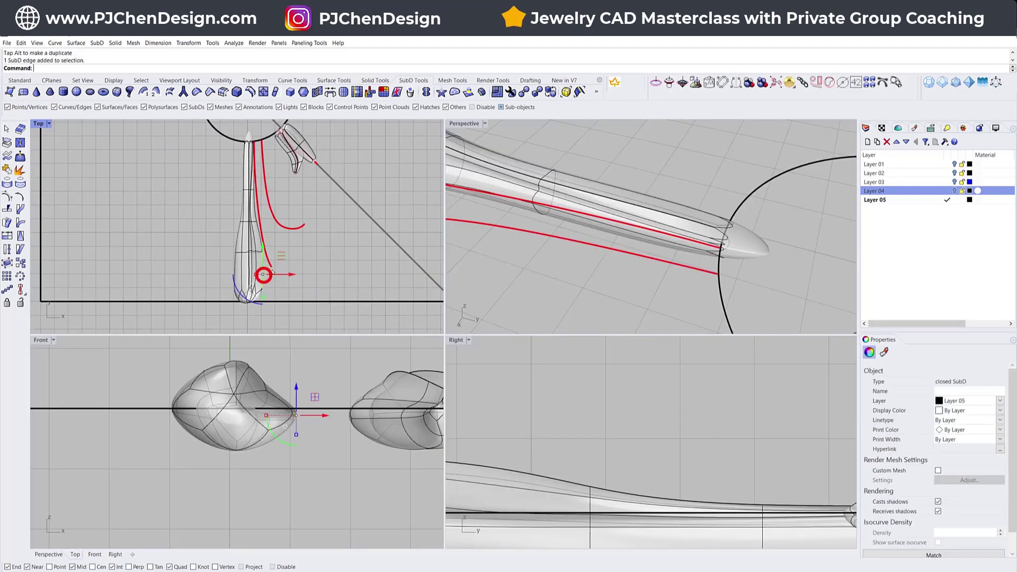
click(325, 291)
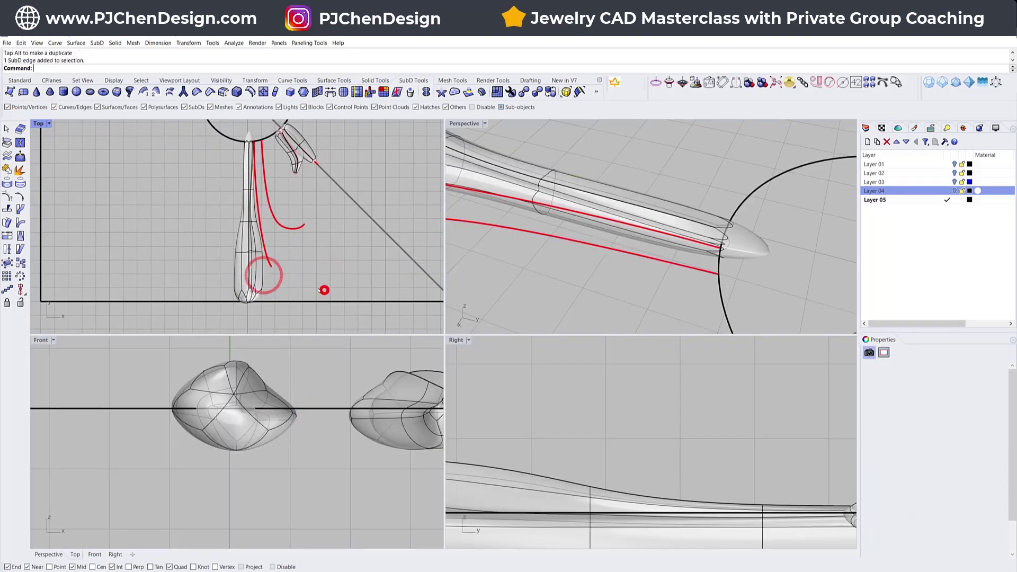
Reflect the vertical pipe SubD across the YAxis plane, keeping the current primary side.
click(256, 279)
click(426, 92)
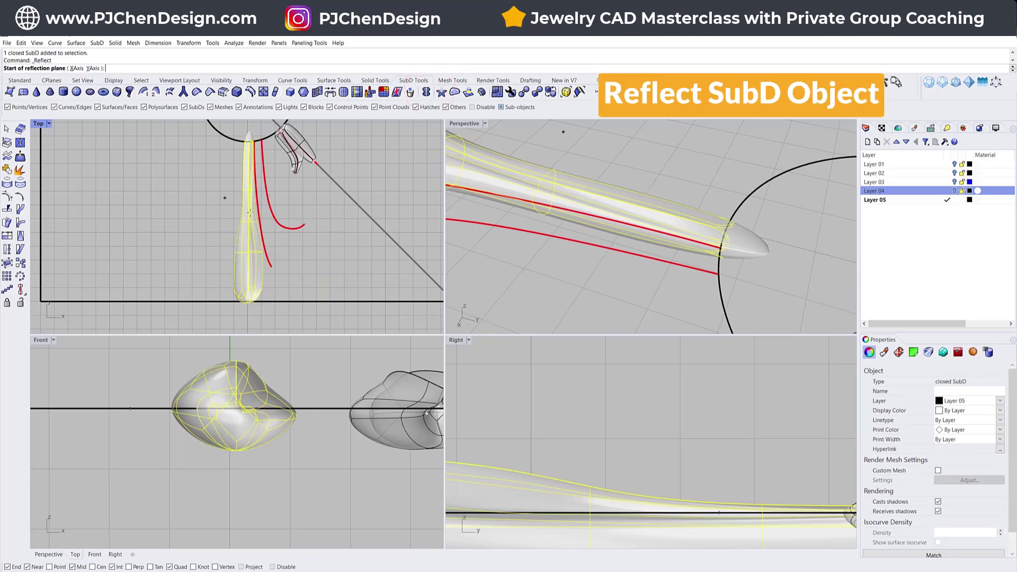
scroll(250, 211, down, 4)
click(93, 68)
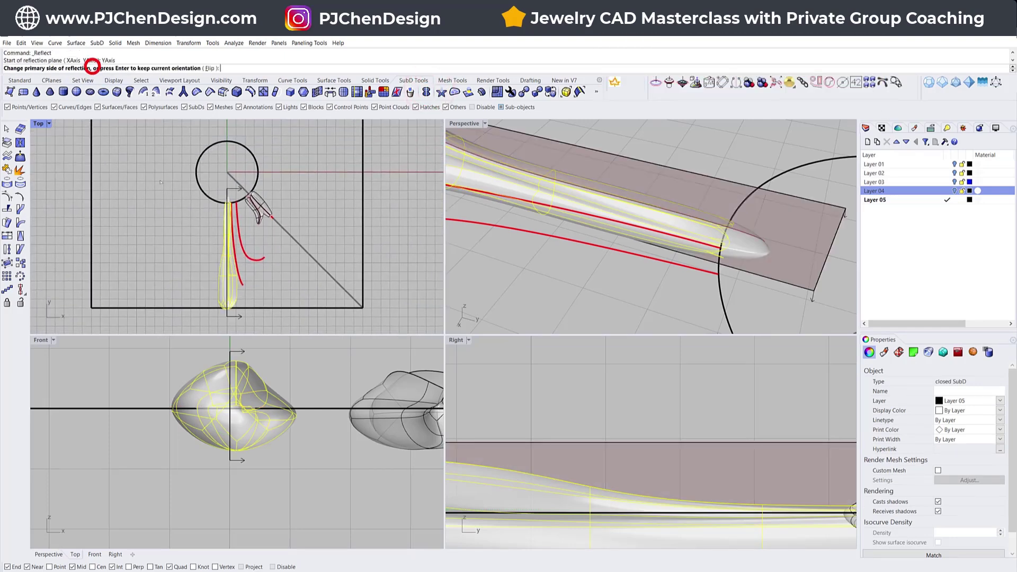
key(Return)
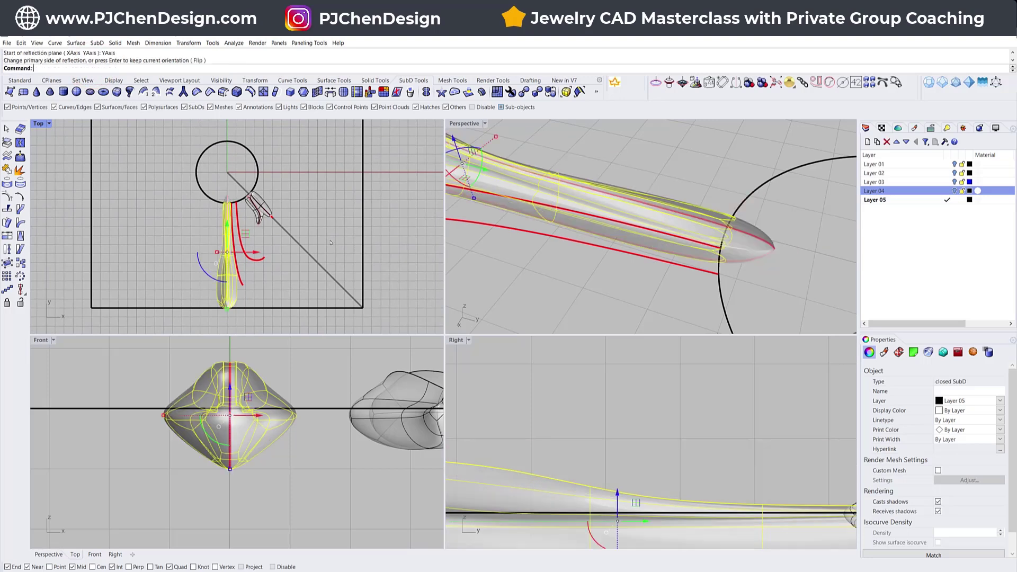
key(Return)
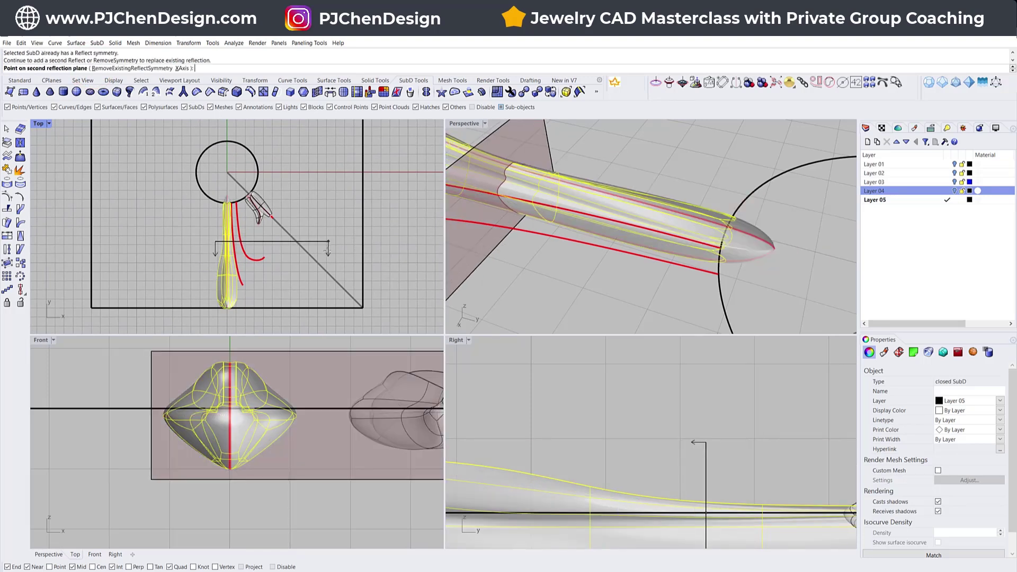
key(Escape)
key(Escape)
Move the reflected pipe's outer side vertex at the upper cross loop inward in X to slim the neck.
scroll(715, 244, down, 5)
right_drag(731, 254, 773, 265)
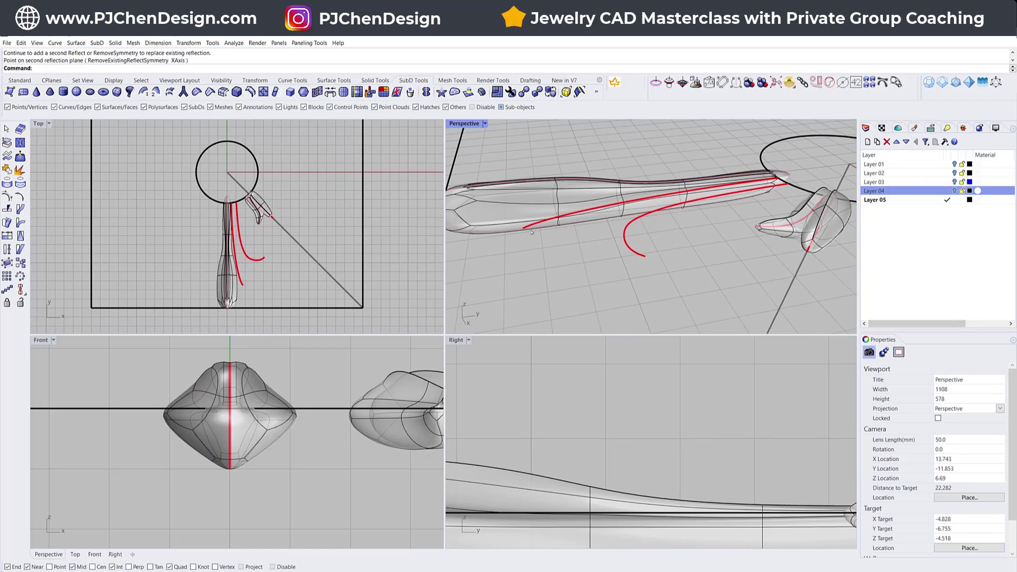
right_drag(509, 249, 615, 257)
scroll(231, 274, up, 5)
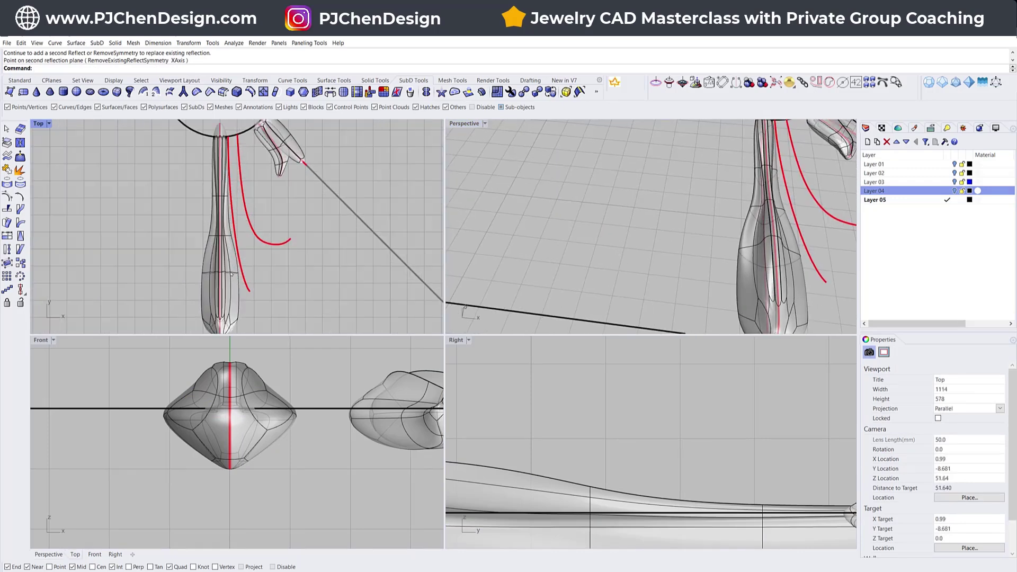
scroll(228, 158, up, 2)
right_drag(228, 159, 232, 224)
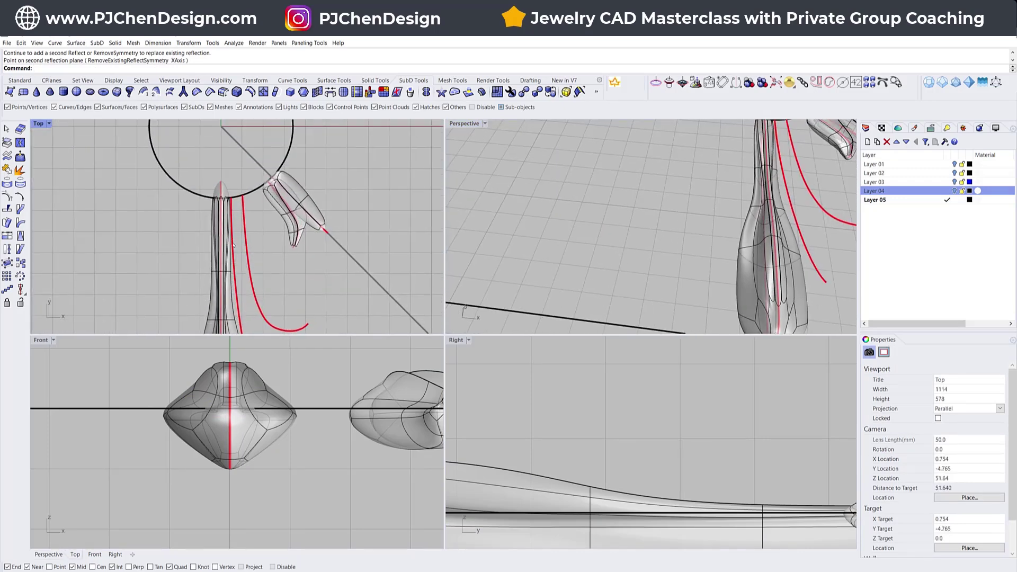
scroll(233, 244, up, 3)
ctrl+shift+click(227, 267)
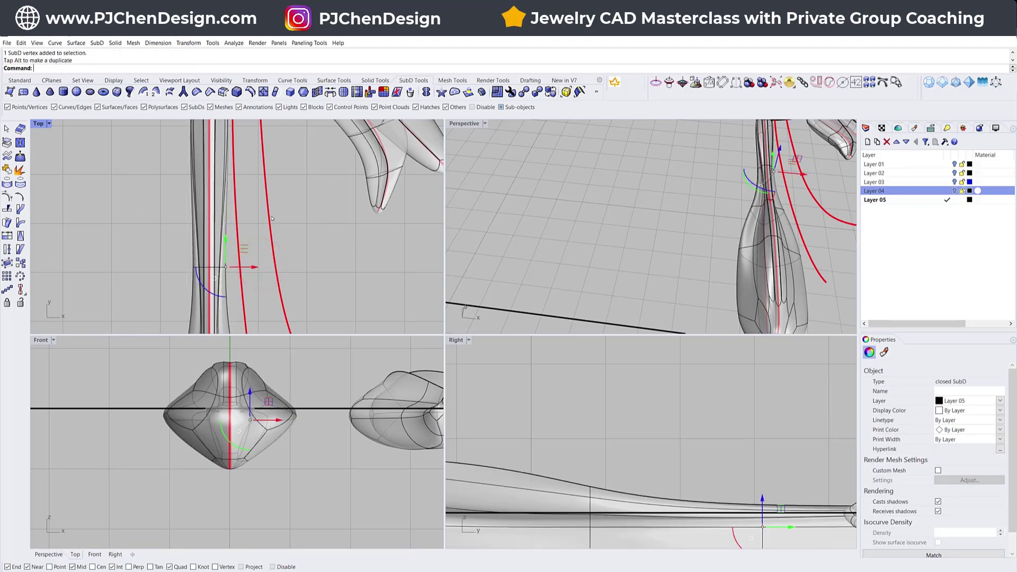
Scale the loop of edges and vertices at the pipe's narrow end inward in X where it meets the circle.
scroll(272, 218, down, 8)
right_drag(272, 218, 265, 229)
scroll(247, 178, up, 14)
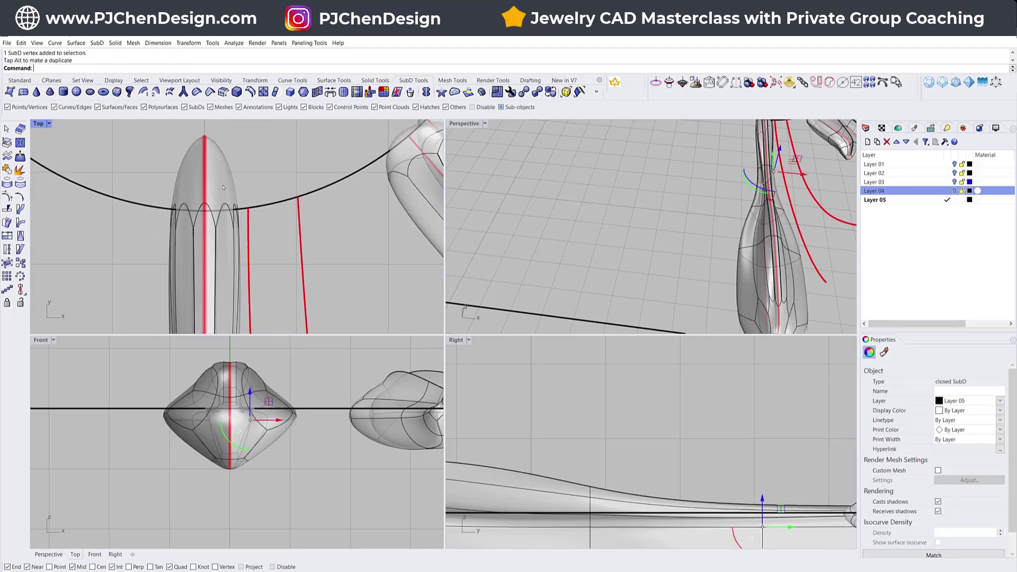
ctrl+shift+drag(144, 189, 266, 241)
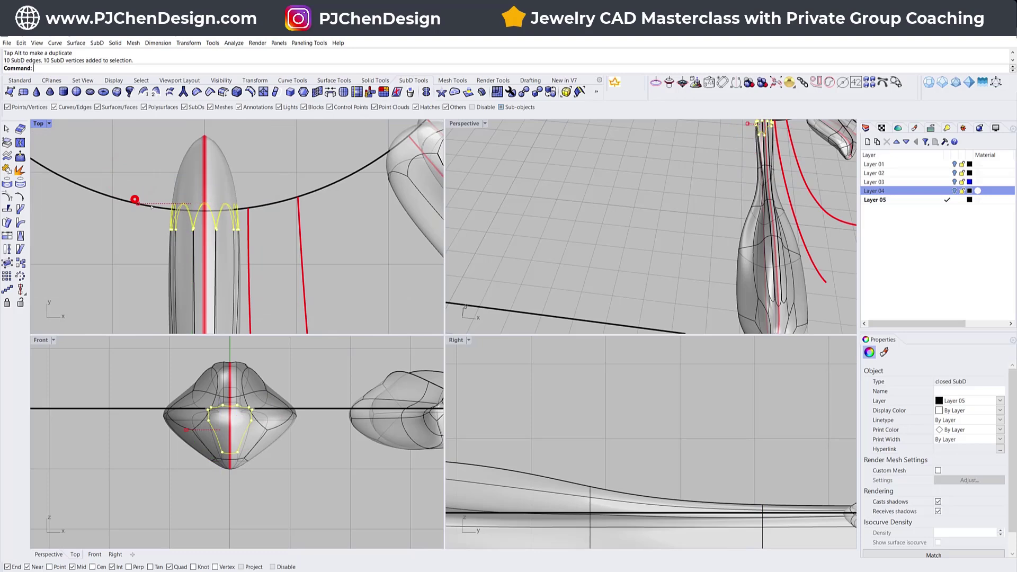
drag(151, 207, 161, 205)
scroll(225, 127, down, 10)
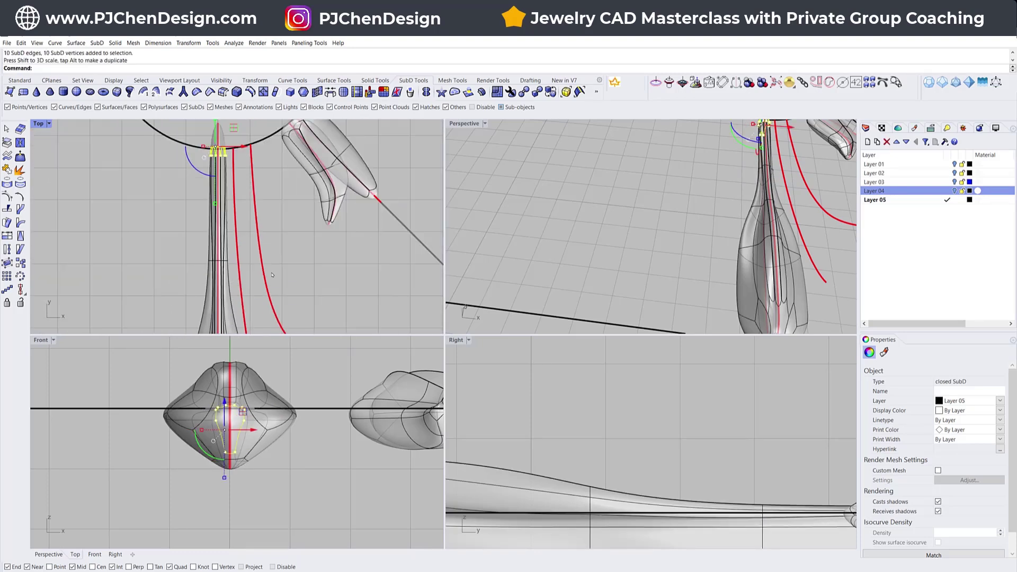
scroll(272, 274, down, 2)
right_drag(700, 283, 610, 268)
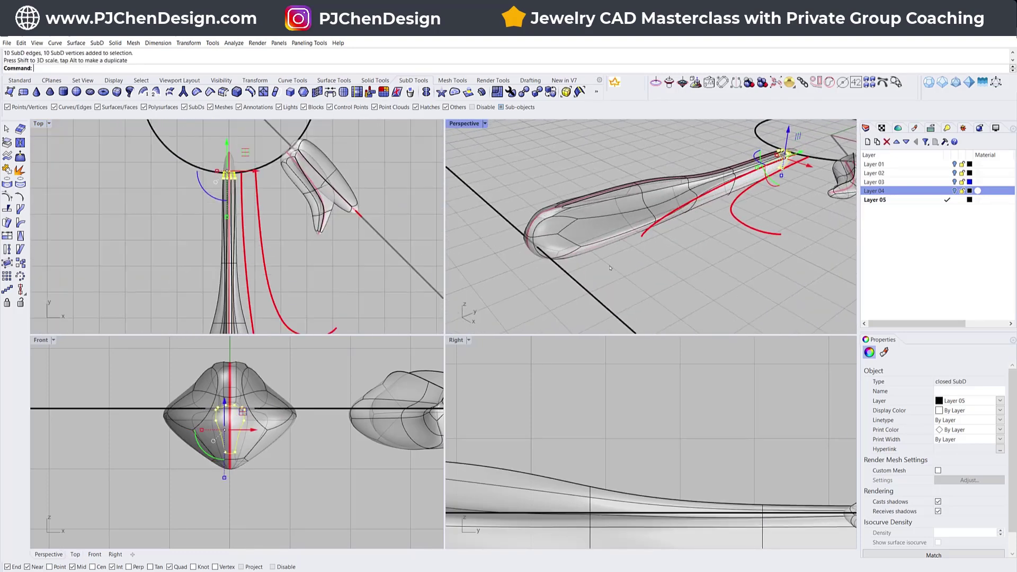
scroll(230, 473, up, 2)
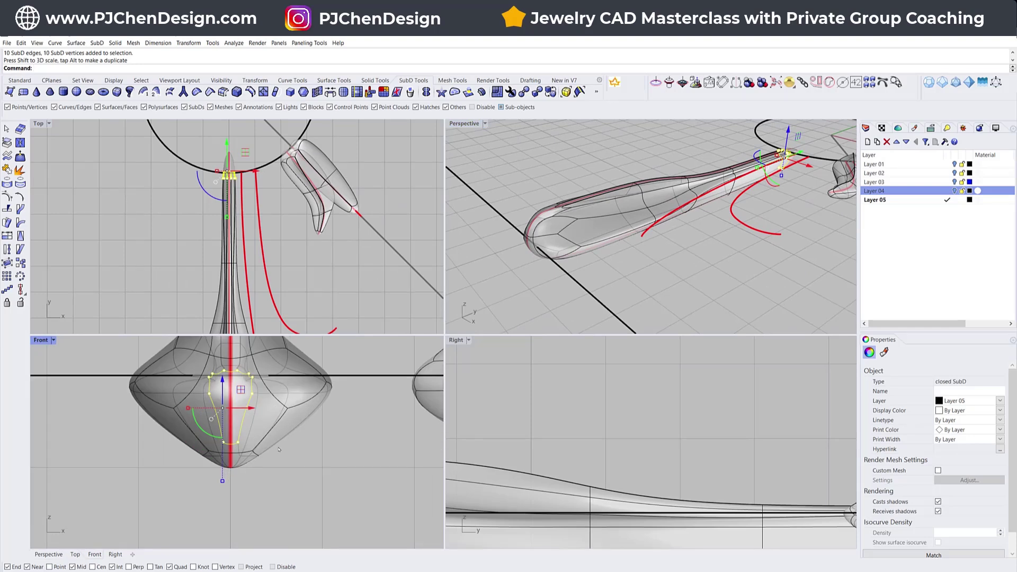
click(316, 457)
drag(161, 443, 289, 483)
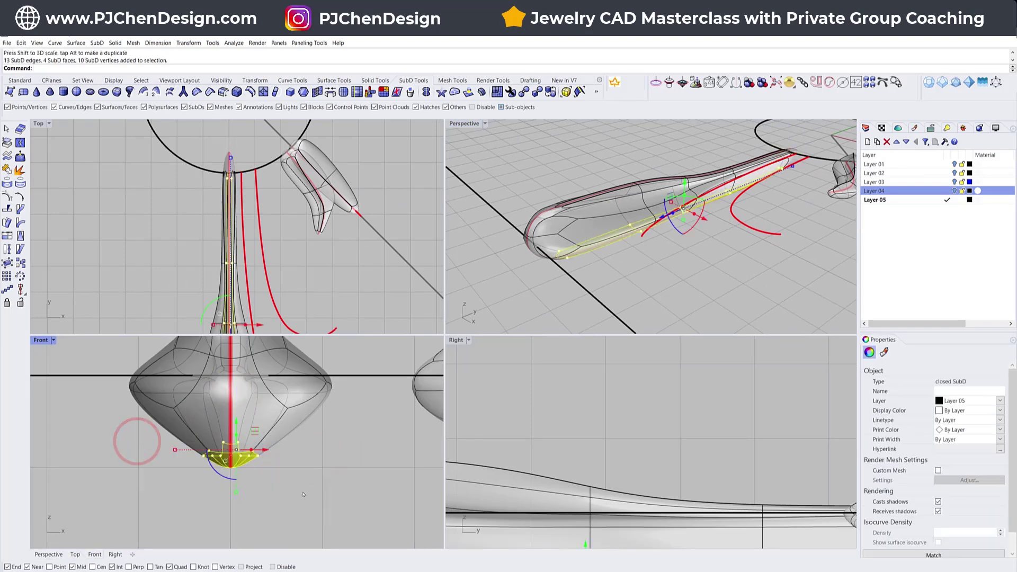
click(315, 483)
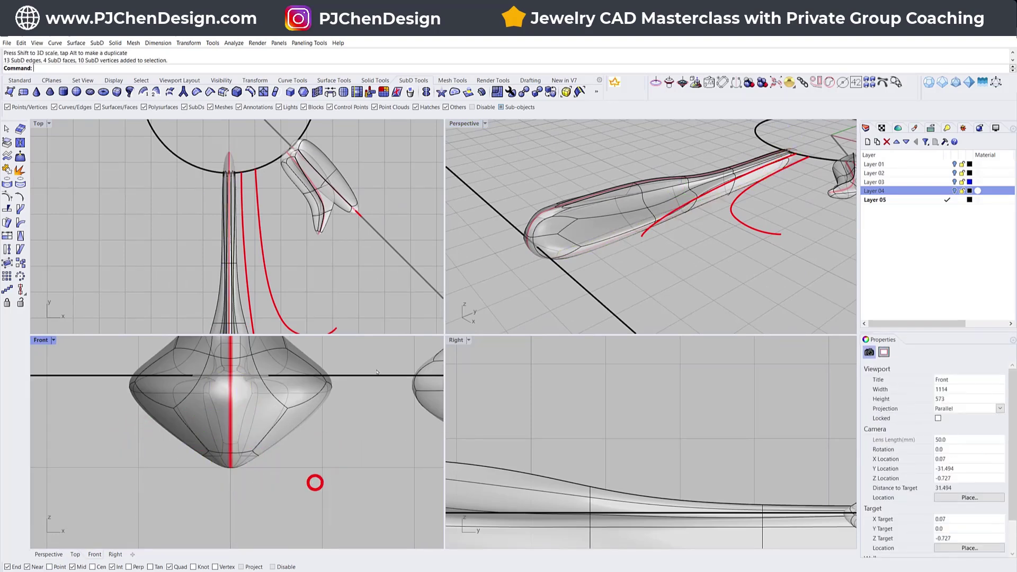
Create a SubD MultiPipe along the red guide curve nearest the vertical pipe.
scroll(248, 191, down, 3)
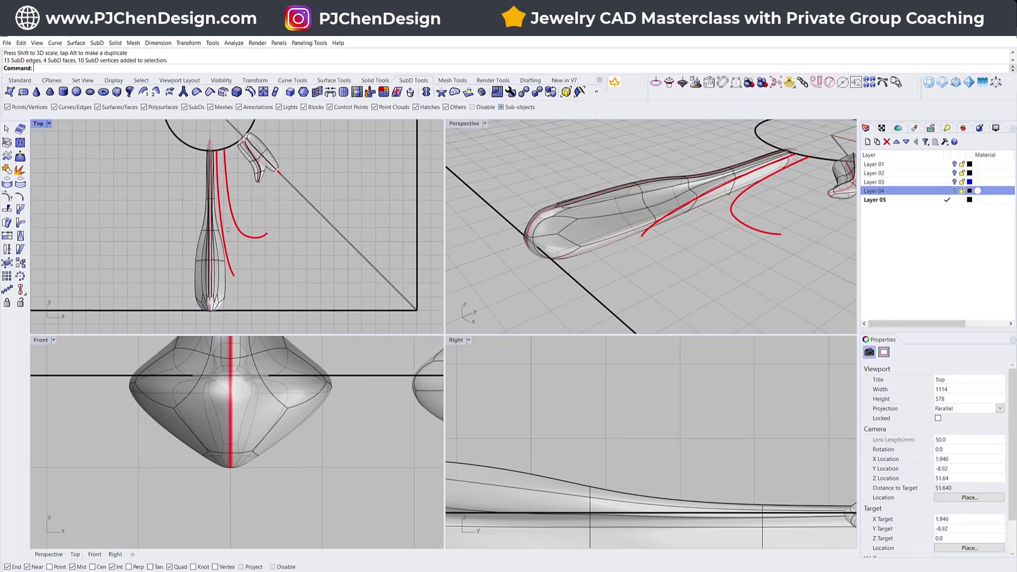
click(233, 274)
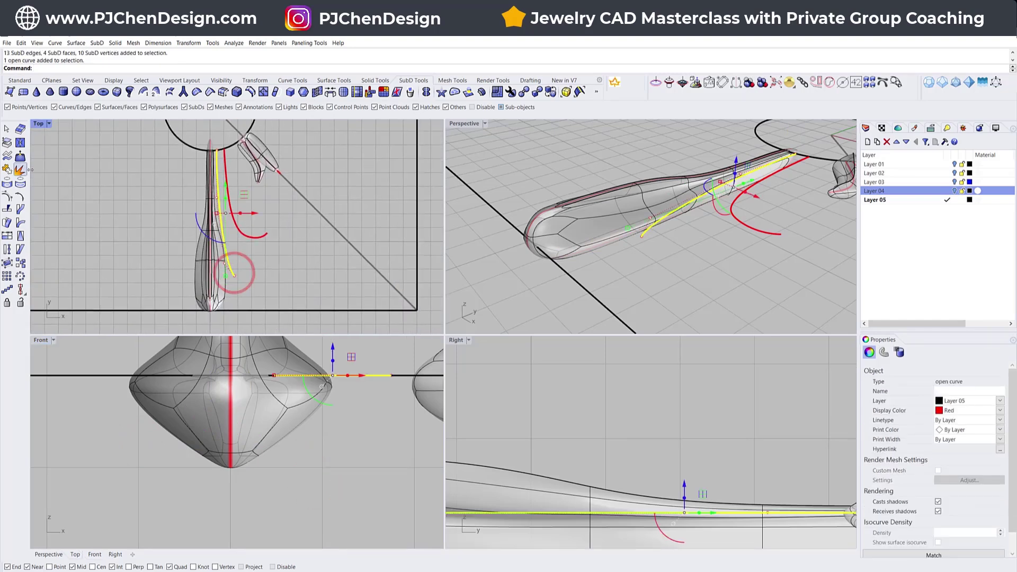
click(184, 93)
key(Return)
Move the upper end face of the new pipe in positive Y so it reaches the circle.
scroll(225, 209, up, 5)
ctrl+shift+click(224, 265)
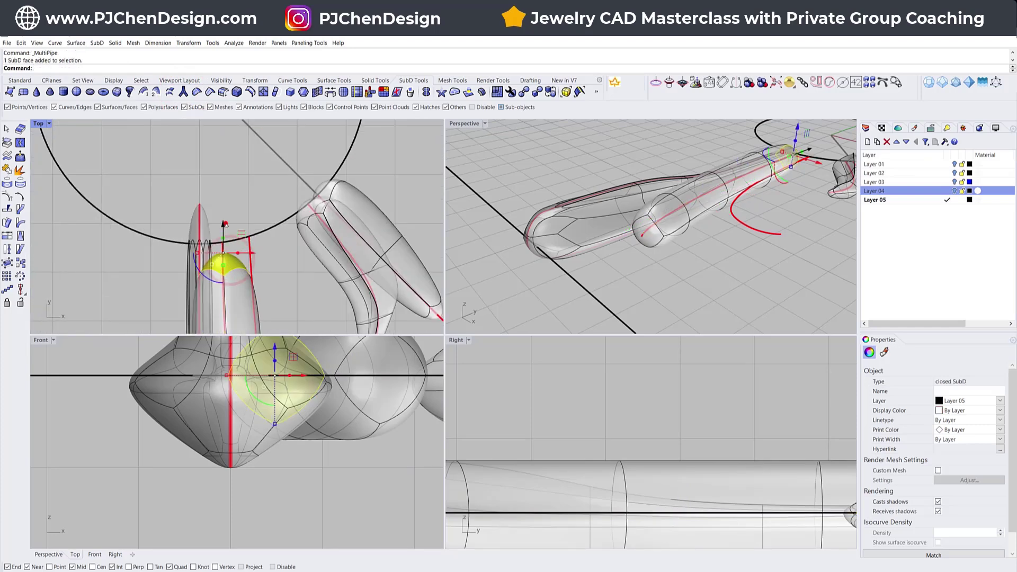
drag(224, 231, 224, 209)
Select the chain of edges along the new pipe's upper ridge and crease them.
scroll(254, 249, down, 4)
right_drag(318, 493, 271, 365)
right_drag(625, 255, 572, 239)
ctrl+shift+click(563, 239)
click(563, 238)
ctrl+shift+click(658, 182)
ctrl+shift+click(732, 174)
click(210, 92)
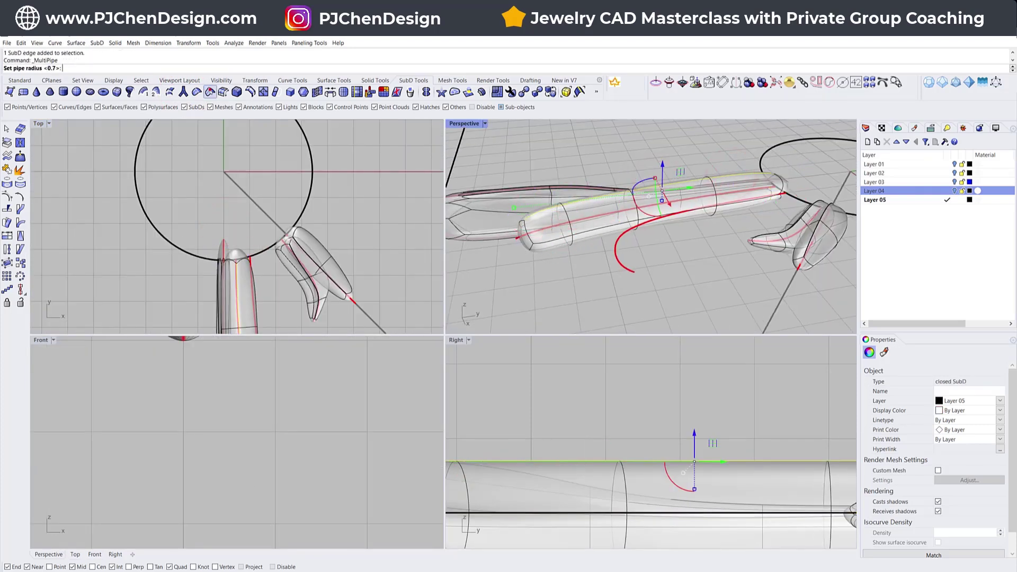
Insert an edge loop beside the new pipe's creased ridge, positioned in the Top viewport.
scroll(562, 231, up, 4)
right_drag(561, 201, 555, 234)
click(250, 92)
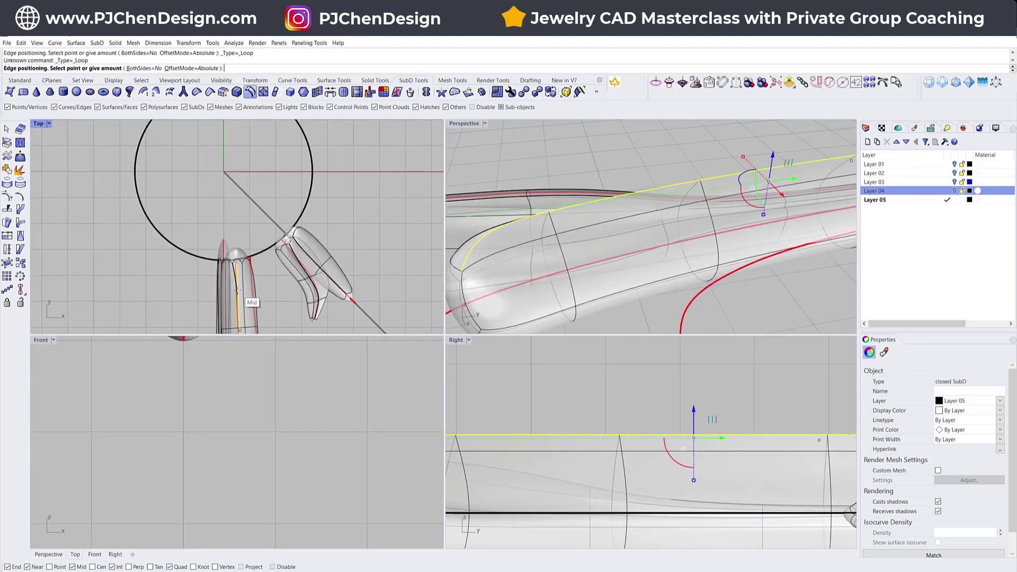
click(252, 303)
Select the chain of edges running along the new pipe's outer side, below the creased ridge.
scroll(628, 249, down, 7)
scroll(598, 239, up, 3)
ctrl+shift+click(585, 289)
ctrl+shift+click(639, 270)
ctrl+shift+click(753, 247)
ctrl+click(754, 248)
scroll(250, 225, up, 4)
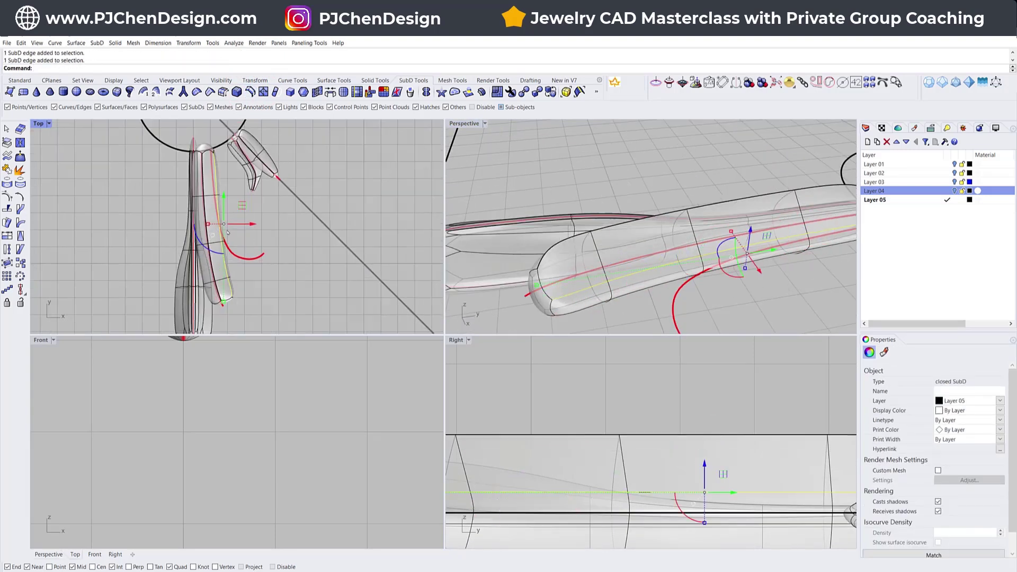
Bend the new pipe's lower tip outward in the Top viewport and lower its ridge edges toward the circle in Z.
scroll(212, 280, up, 3)
ctrl+shift+click(200, 304)
drag(212, 294, 267, 270)
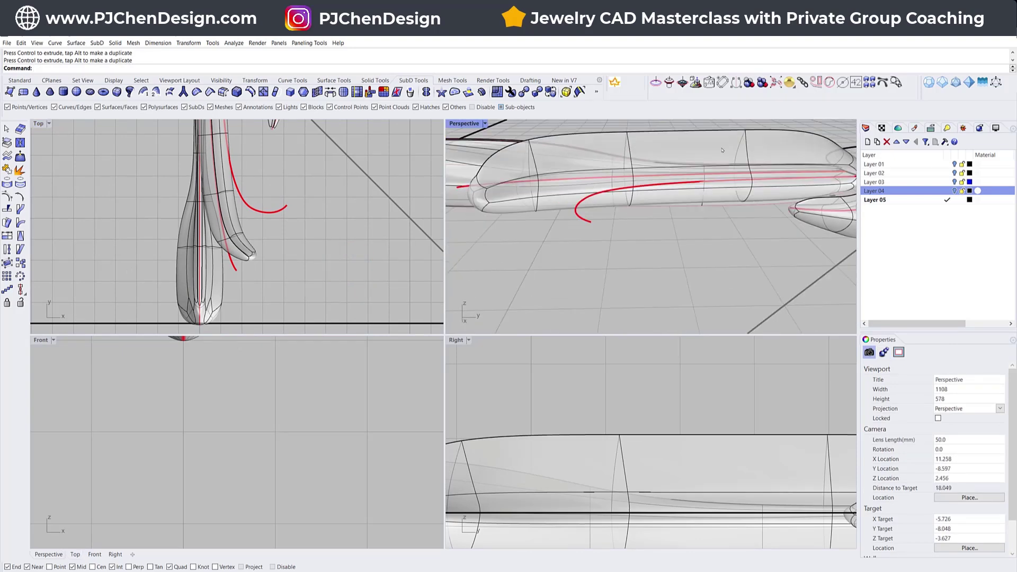
click(697, 159)
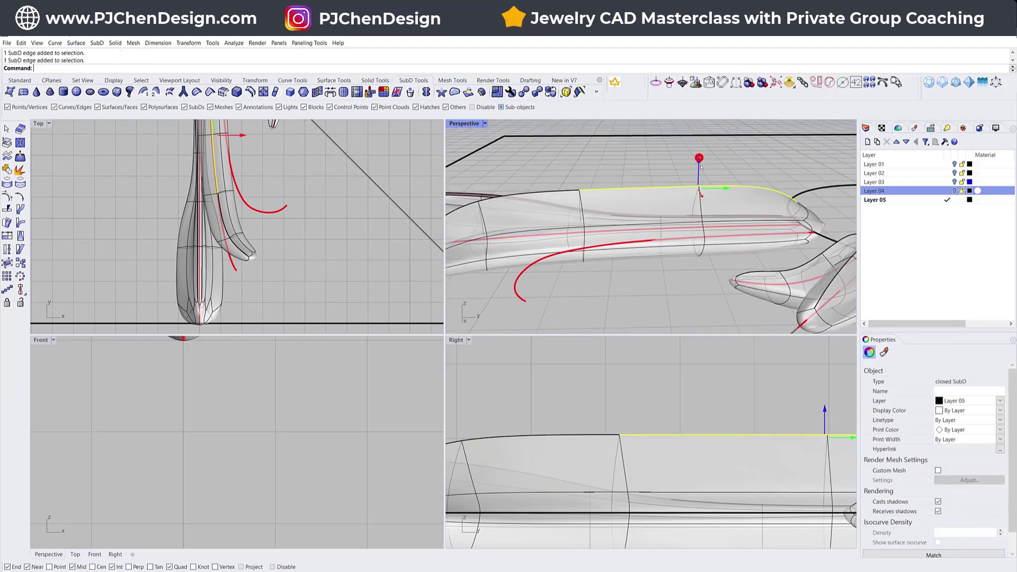
click(615, 154)
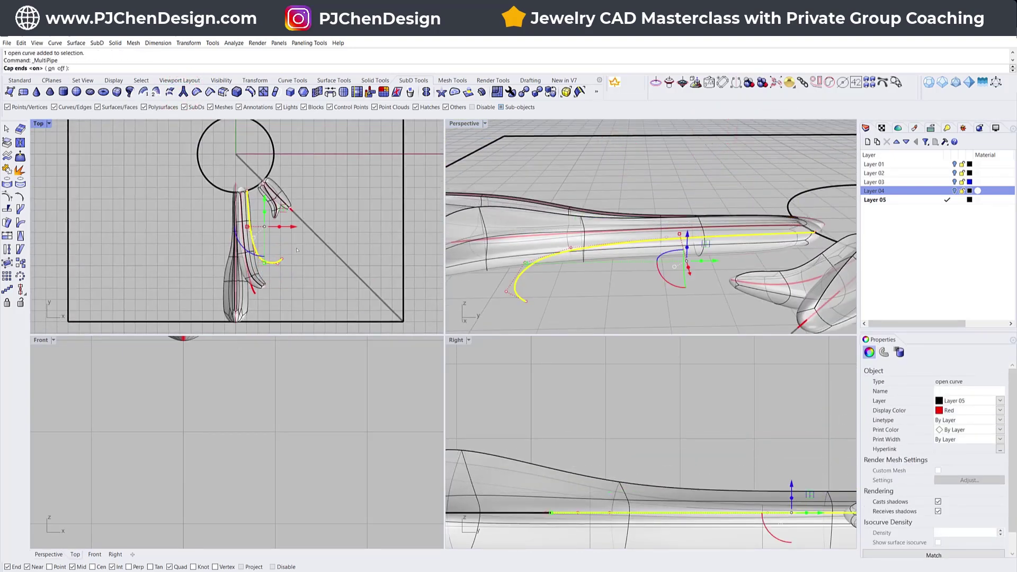
Create a capped MultiPipe along the remaining curled guide curve and crease the edges along its upper ridge.
key(Return)
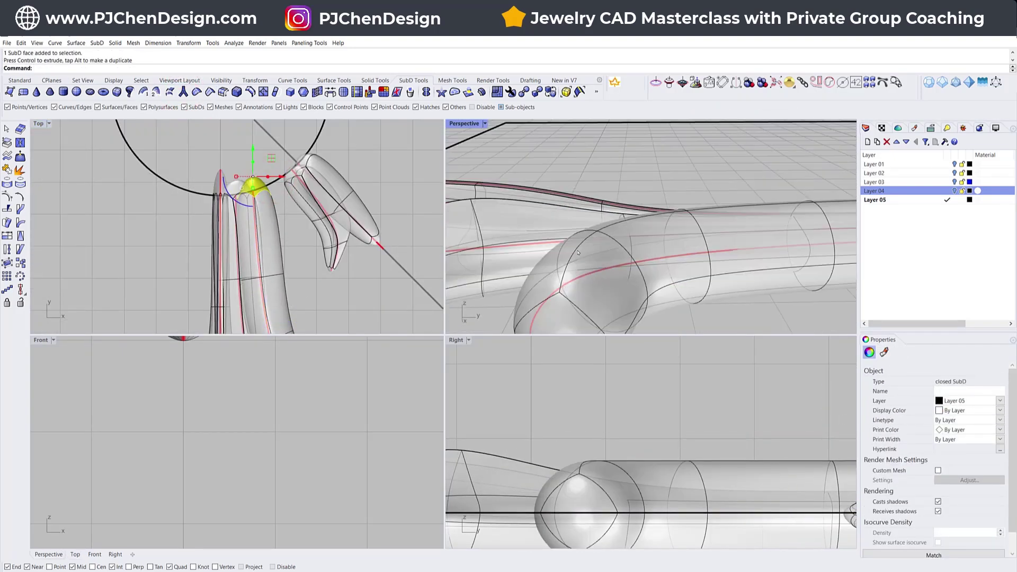
ctrl+shift+click(587, 239)
click(645, 249)
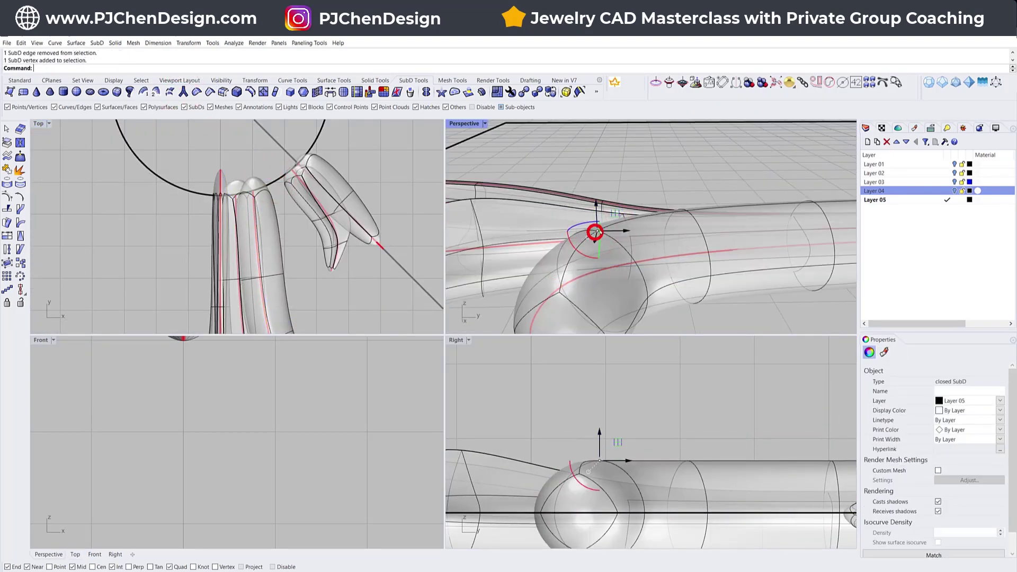
ctrl+shift+click(563, 268)
click(595, 287)
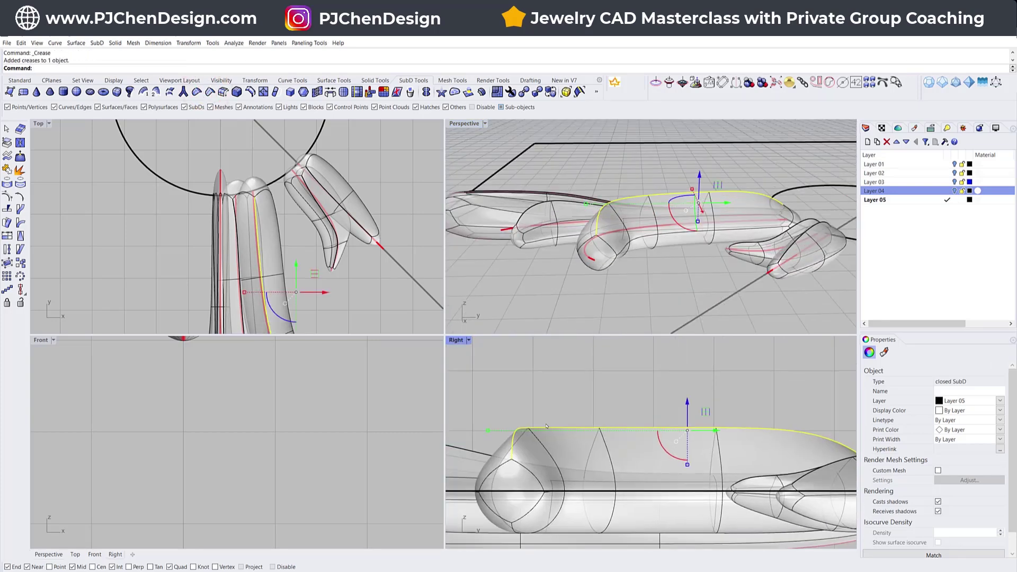
Lower the curled pipe's creased ridge edges in Z behind the tip, leaving the tip raised.
ctrl+shift+click(500, 431)
ctrl+shift+click(511, 420)
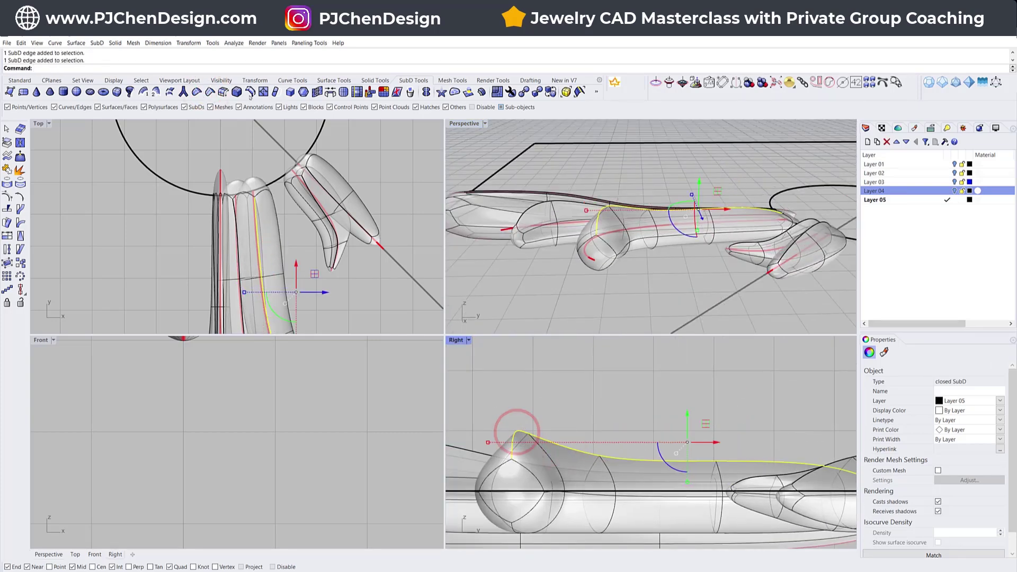
click(652, 260)
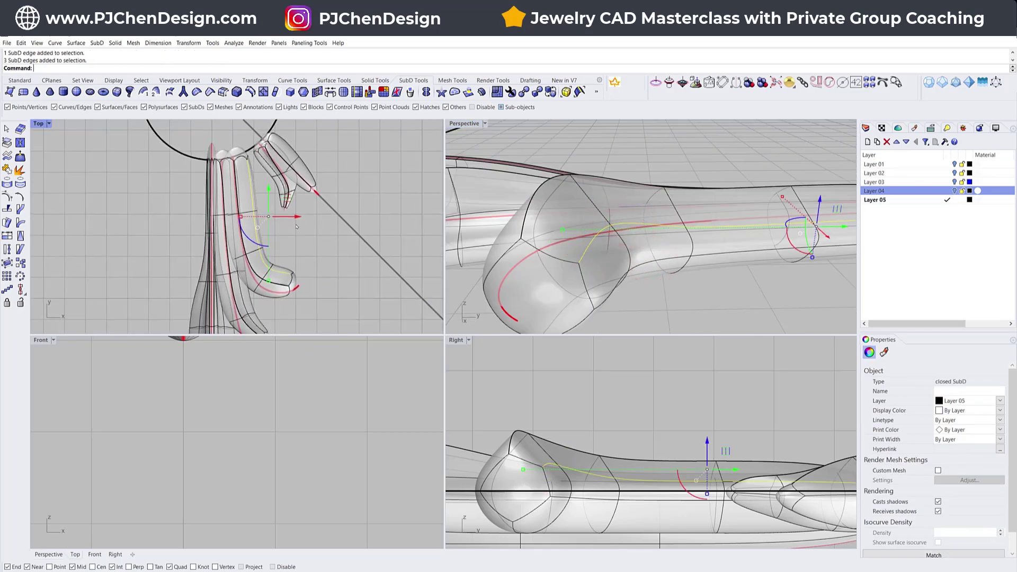
Taper the curled pipe's tip along the guide curve and reposition the vertex on the outer side of its bend.
ctrl+shift+click(290, 279)
click(209, 288)
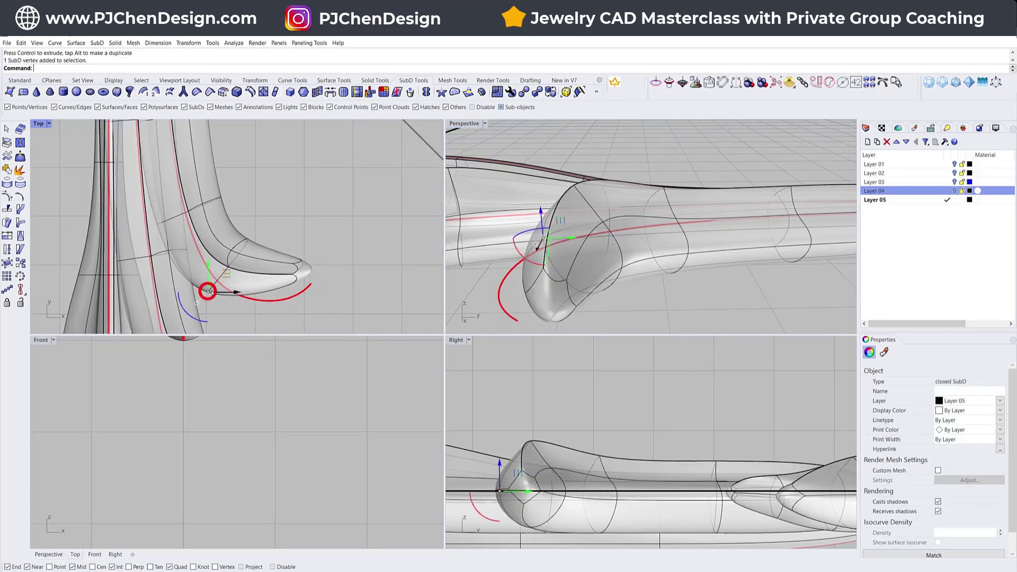
scroll(356, 300, down, 5)
Set the Perspective viewport to Rendered display mode and inspect the petals up close.
click(484, 123)
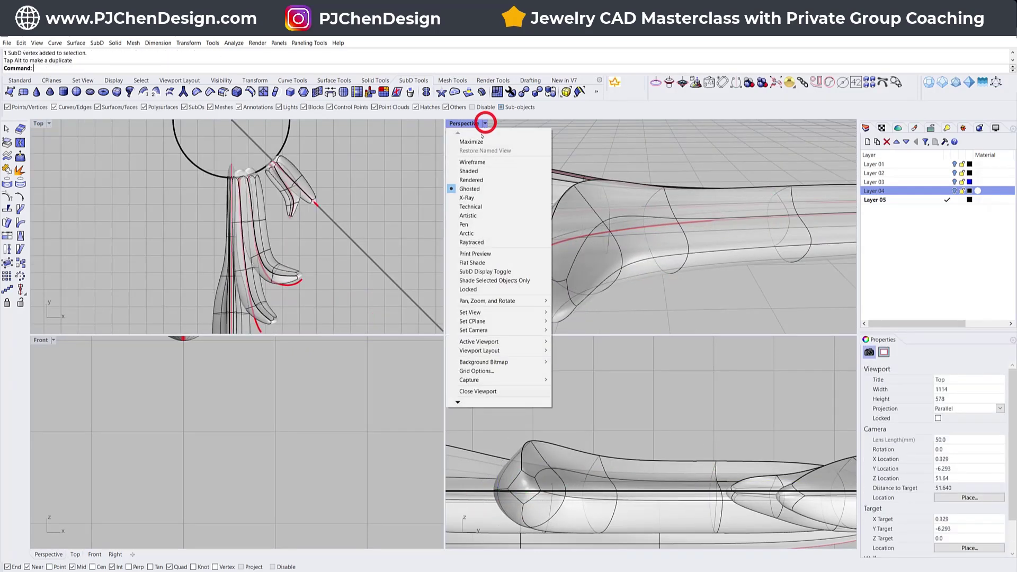
click(471, 180)
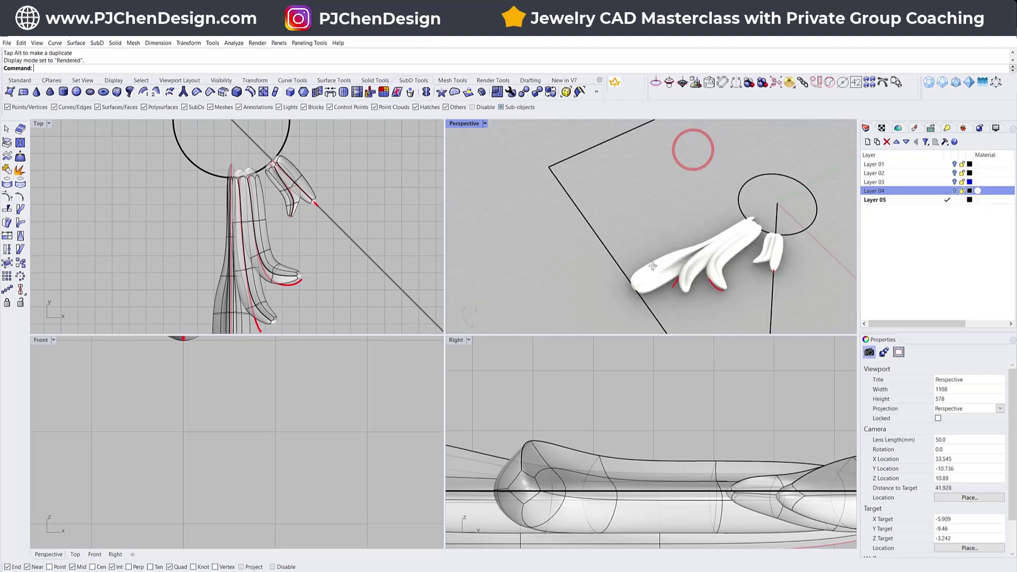
right_drag(652, 265, 741, 256)
scroll(740, 255, up, 4)
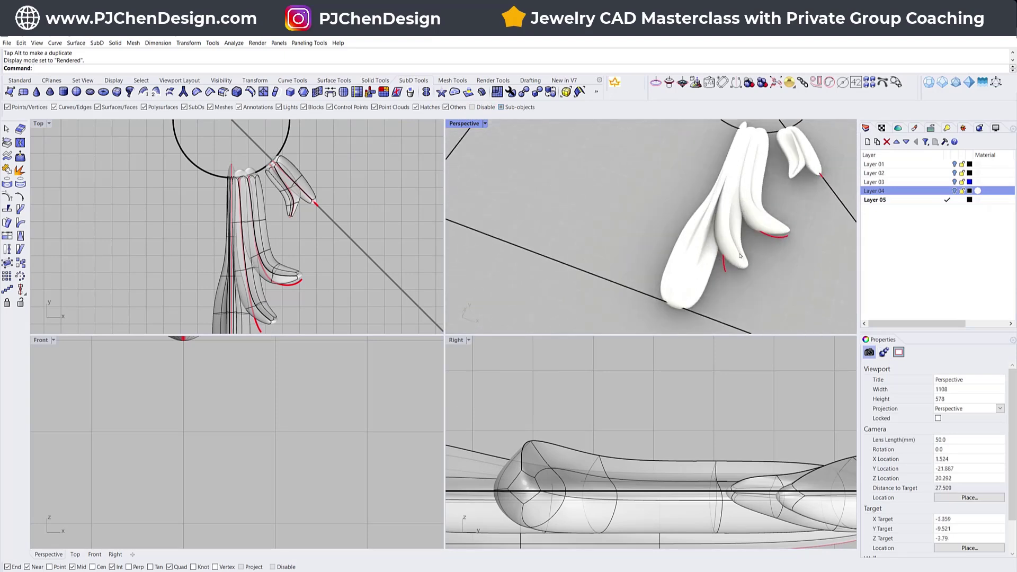
scroll(788, 143, up, 2)
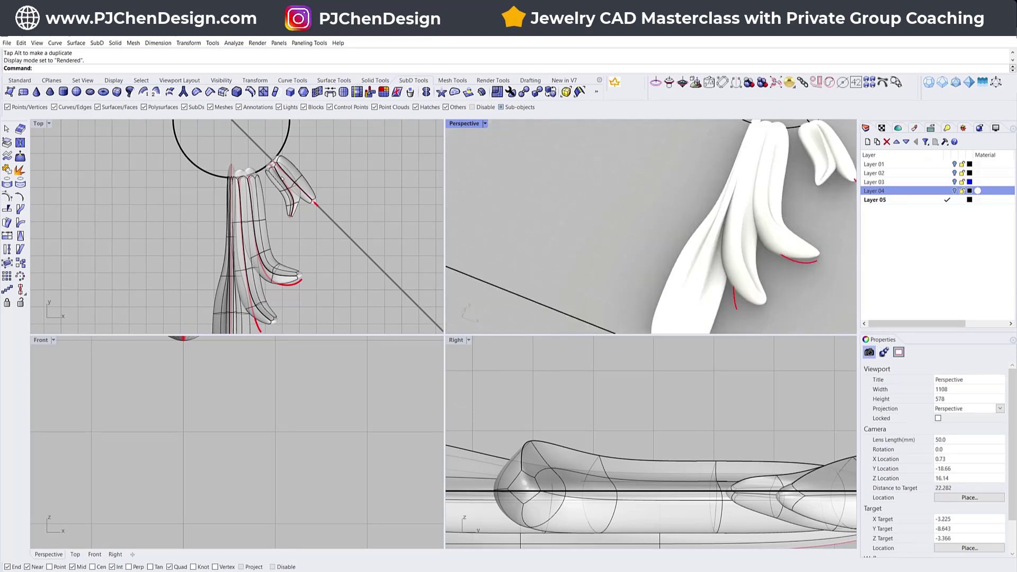
Shift the small petal's inner side face outward in negative X, then move its upper end edge inward.
scroll(282, 179, up, 3)
ctrl+shift+click(276, 192)
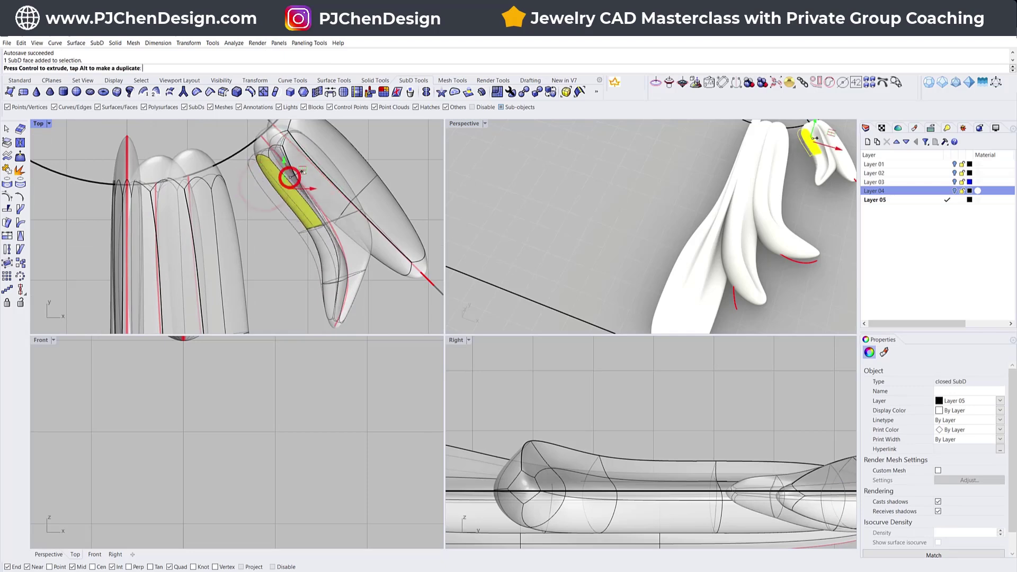
drag(289, 177, 274, 170)
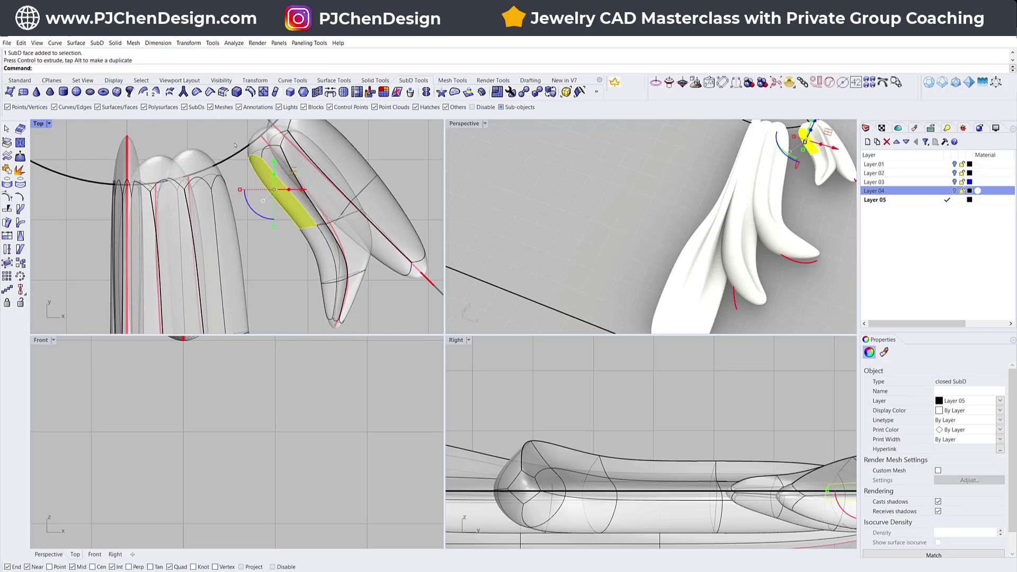
ctrl+shift+drag(235, 137, 268, 135)
click(430, 171)
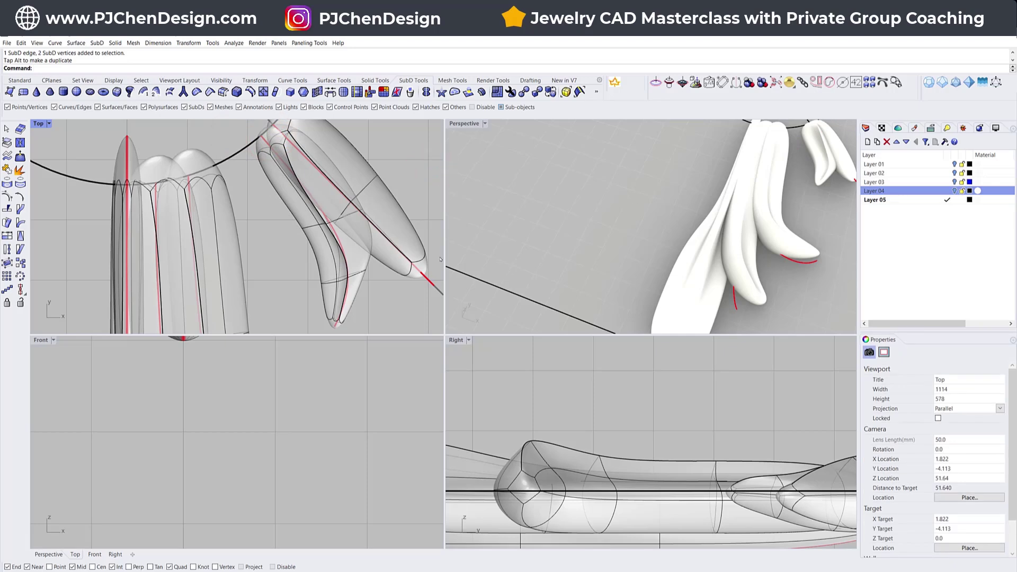
Review the petals in the Perspective viewport and maximize the Top viewport.
right_drag(729, 206, 647, 285)
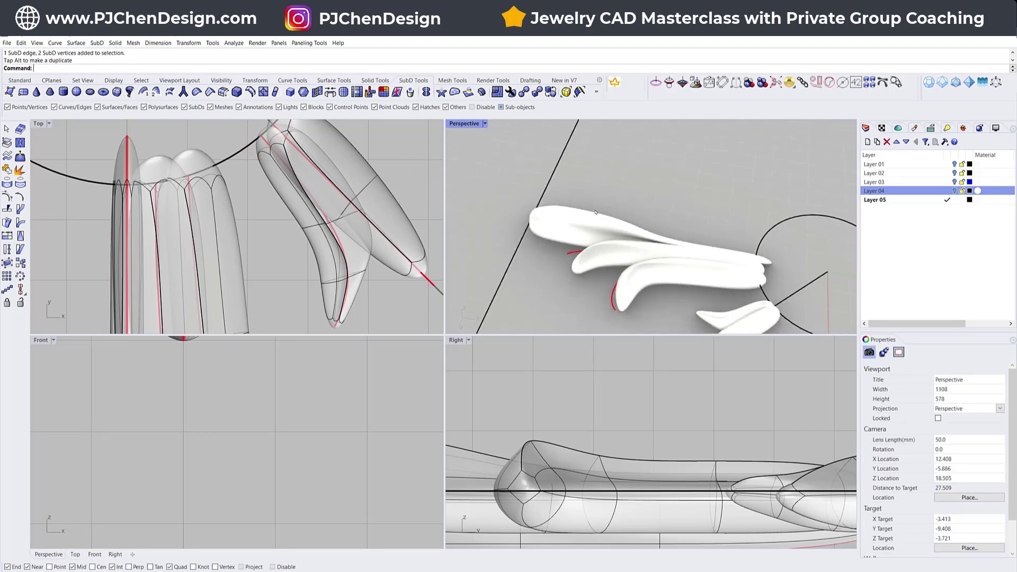
scroll(557, 188, down, 3)
scroll(244, 221, down, 15)
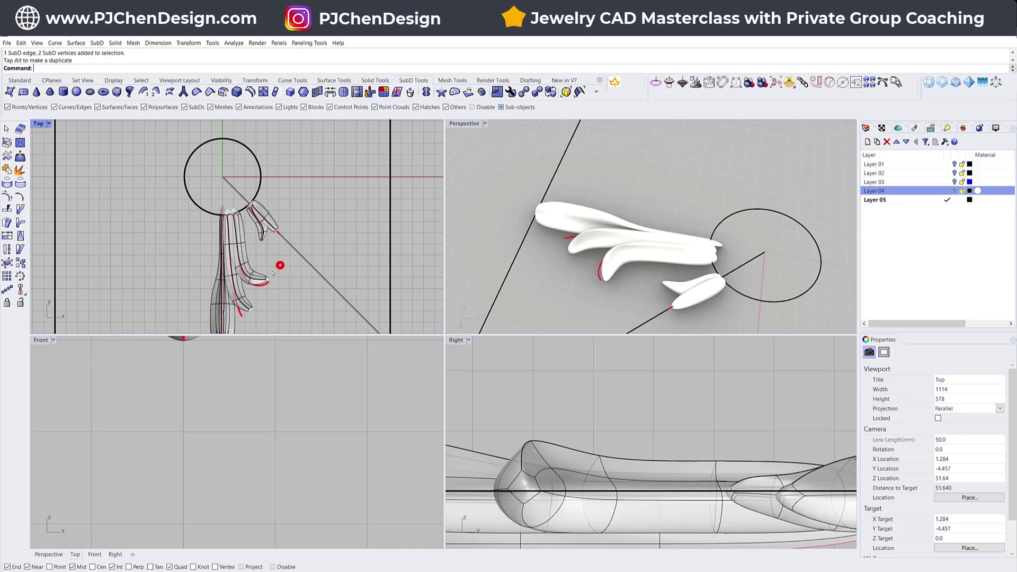
scroll(272, 272, up, 2)
scroll(281, 261, down, 2)
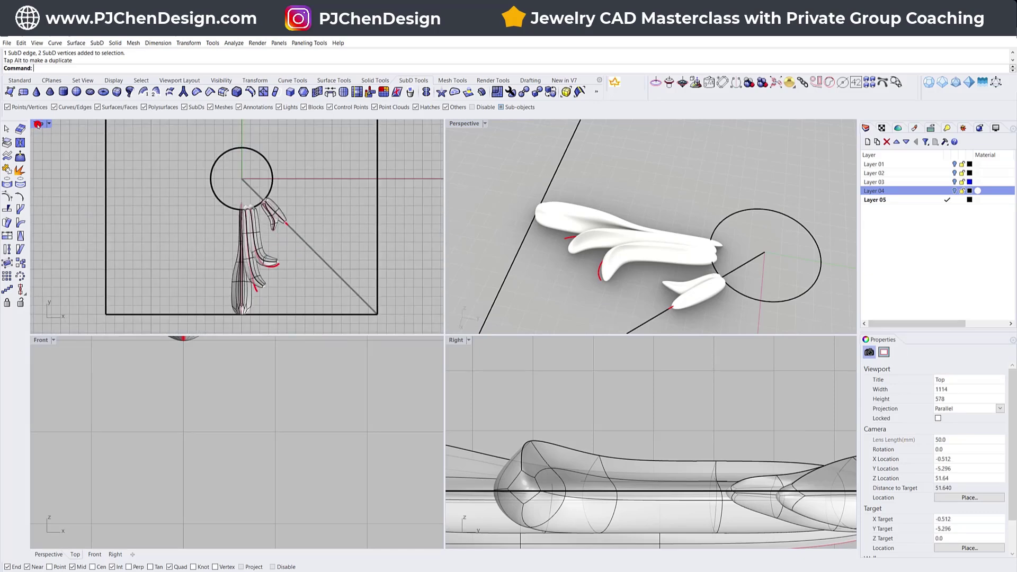
double_click(38, 124)
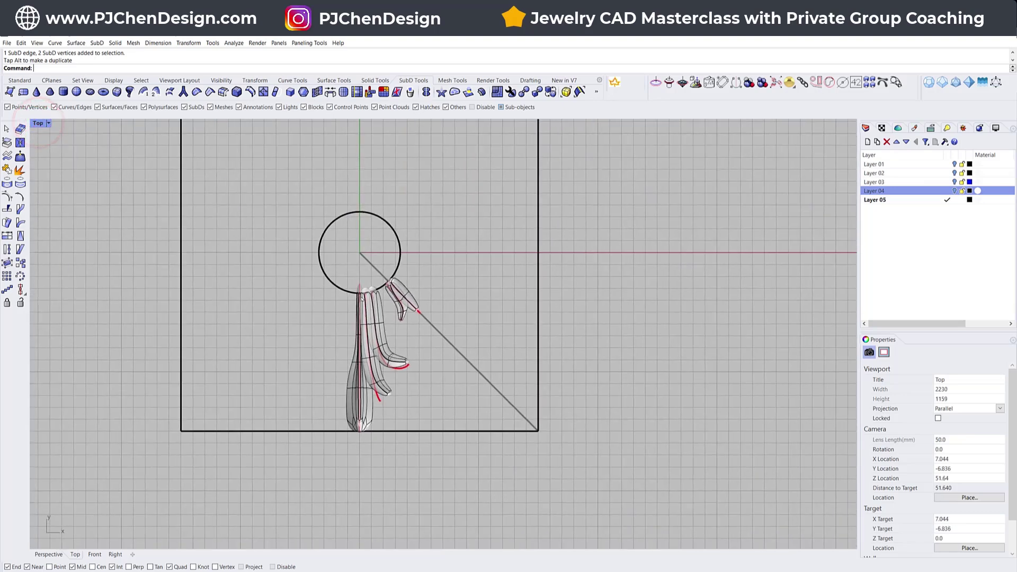
Mirror the small outer petal across the diagonal guide line, from the circle's centre to the square's lower corner, keeping the original.
ctrl+shift+click(428, 316)
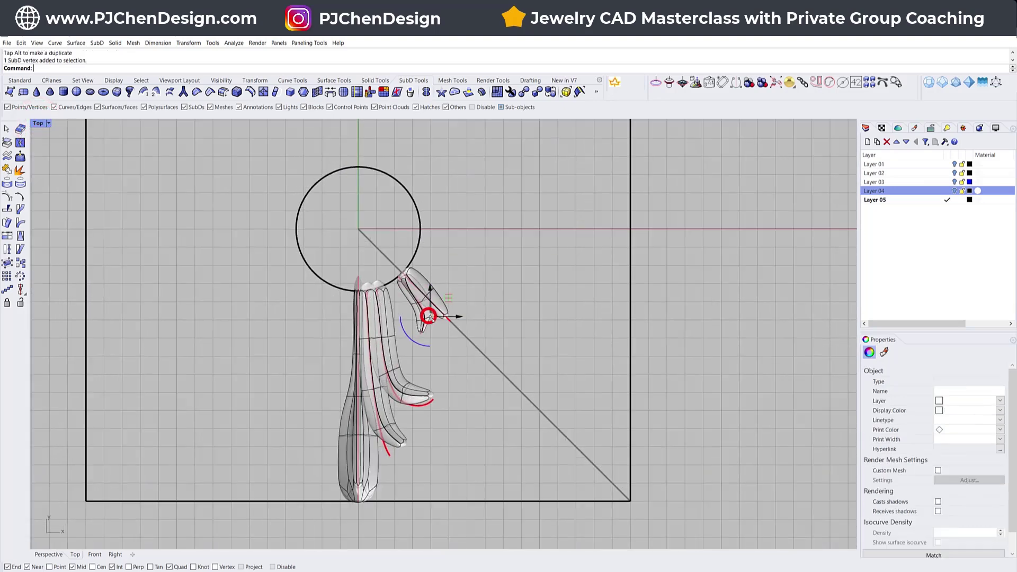
click(449, 345)
click(425, 319)
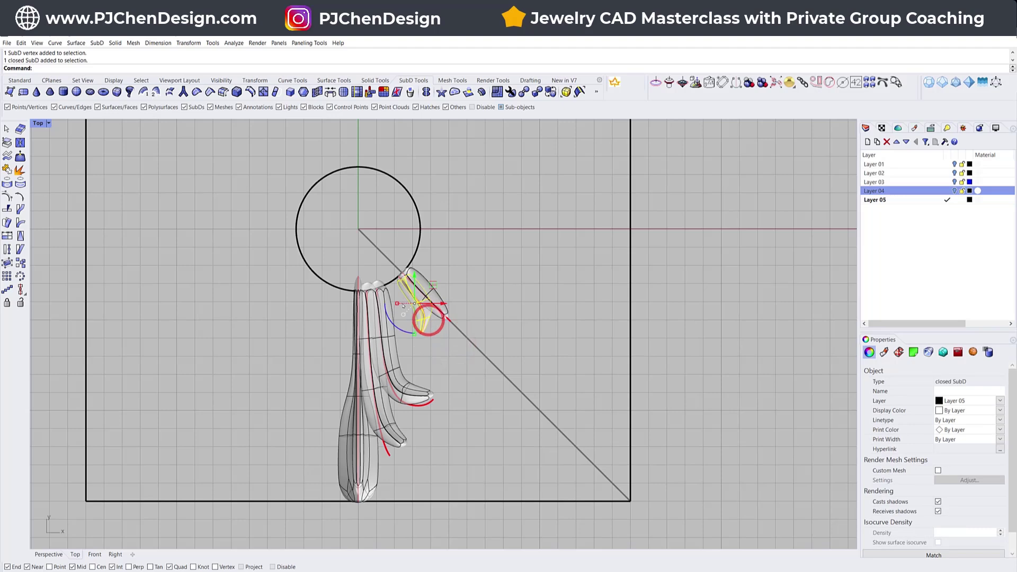
click(22, 291)
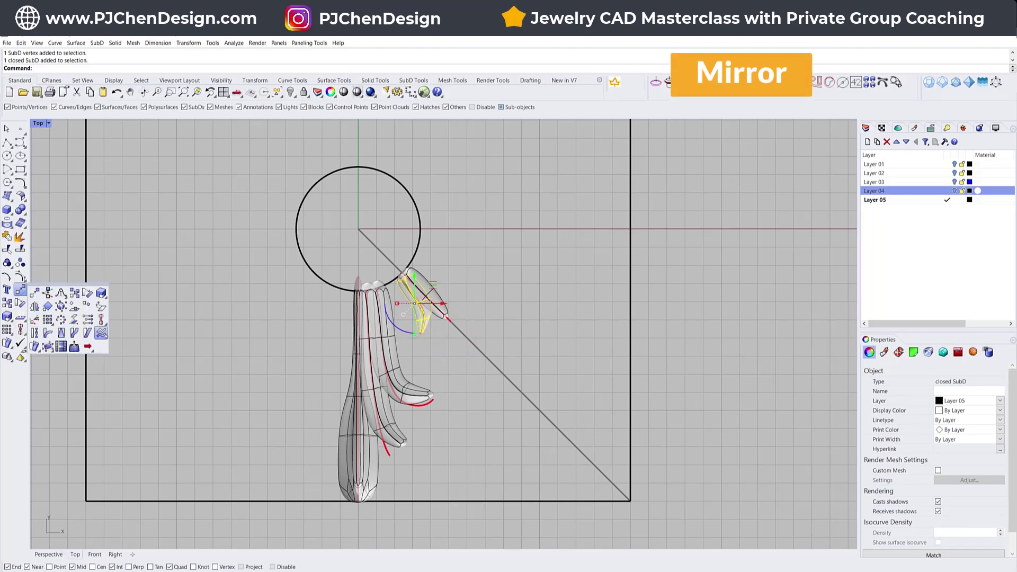
click(34, 305)
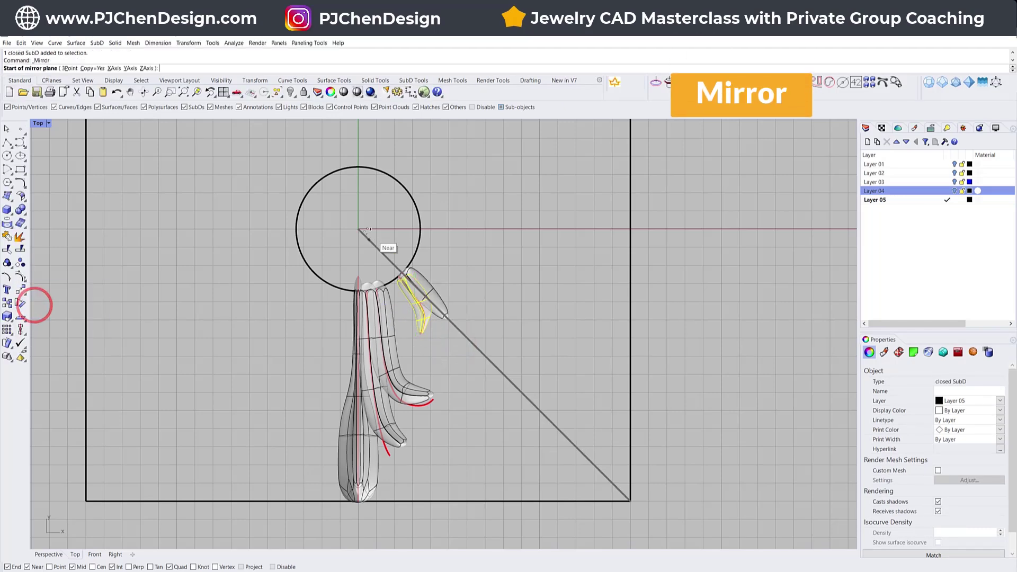
click(356, 229)
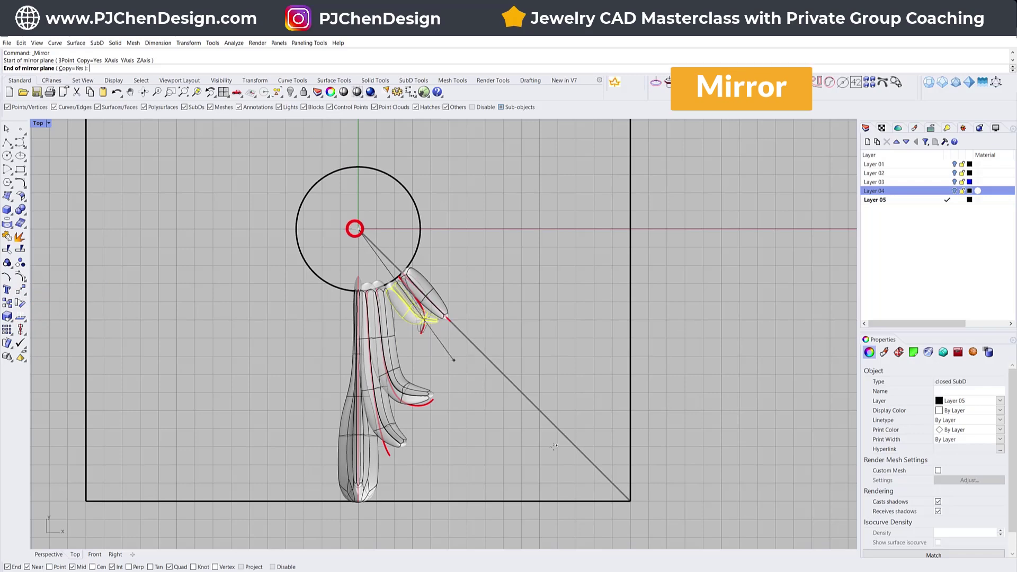
click(629, 500)
click(495, 299)
scroll(418, 322, up, 3)
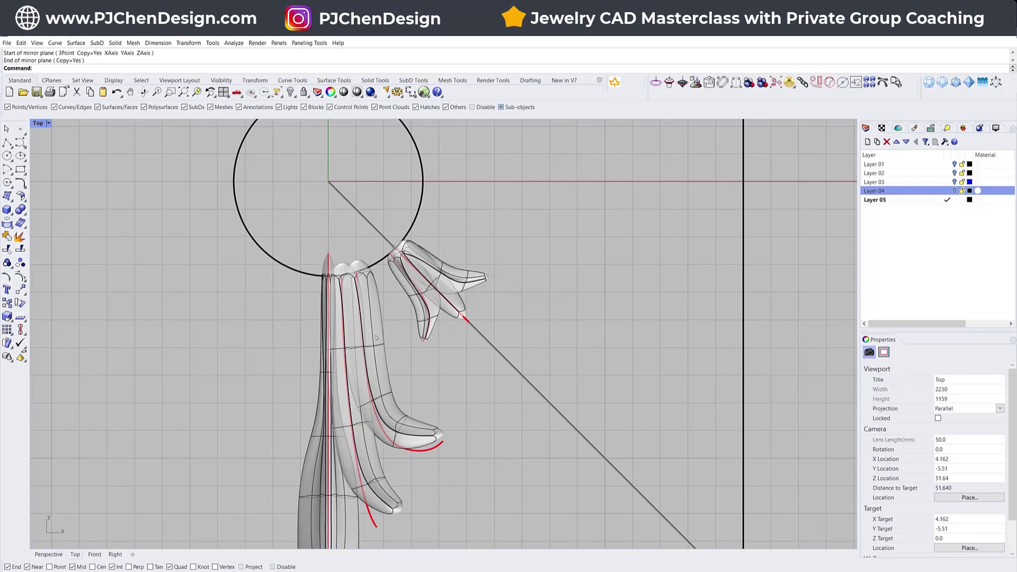
scroll(429, 345, down, 4)
scroll(403, 340, up, 1)
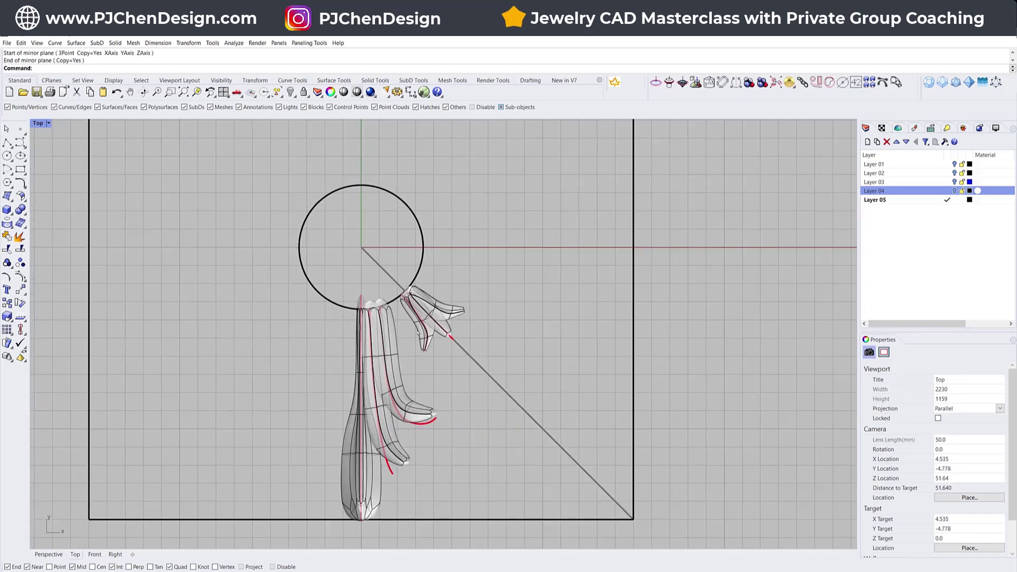
Mirror the two long curled petals across the vertical axis through the origin, keeping the originals.
click(426, 409)
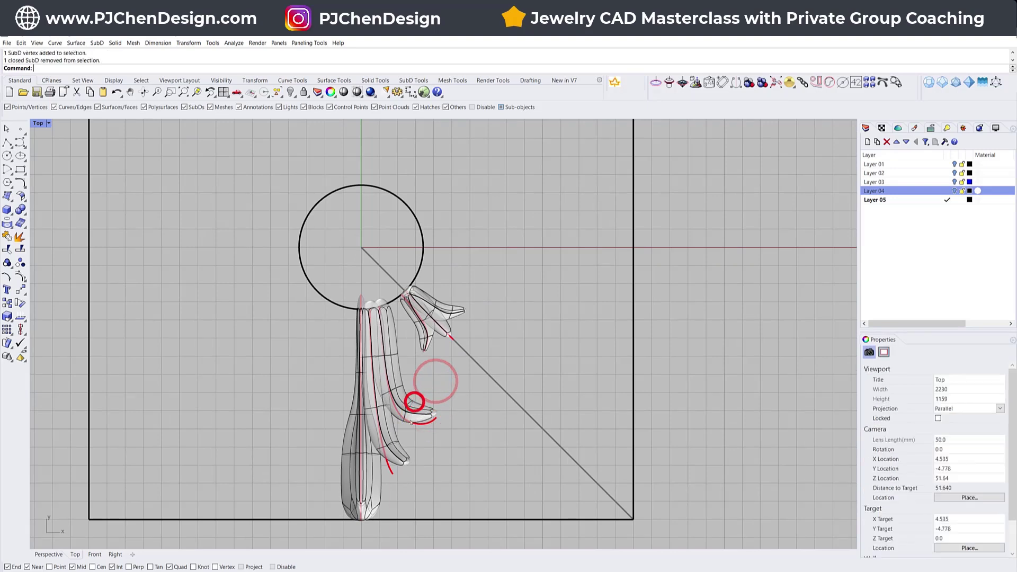
click(415, 404)
shift+click(401, 448)
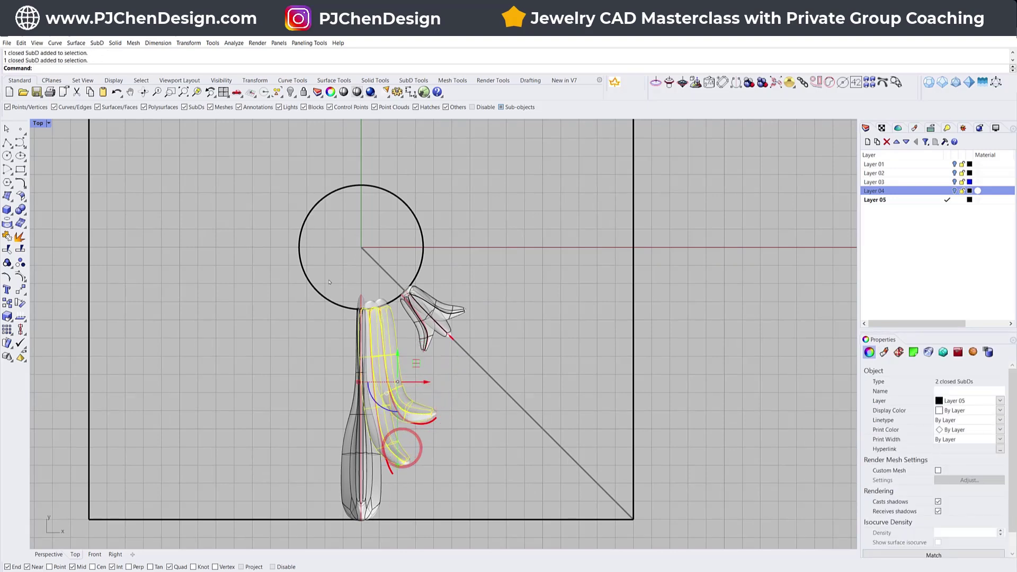
key(Return)
click(361, 247)
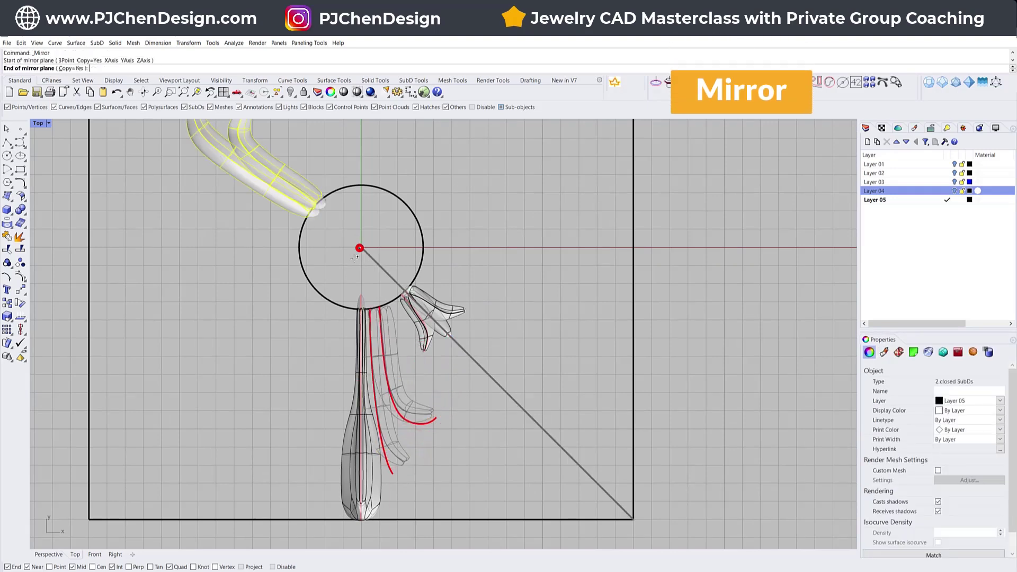
click(359, 546)
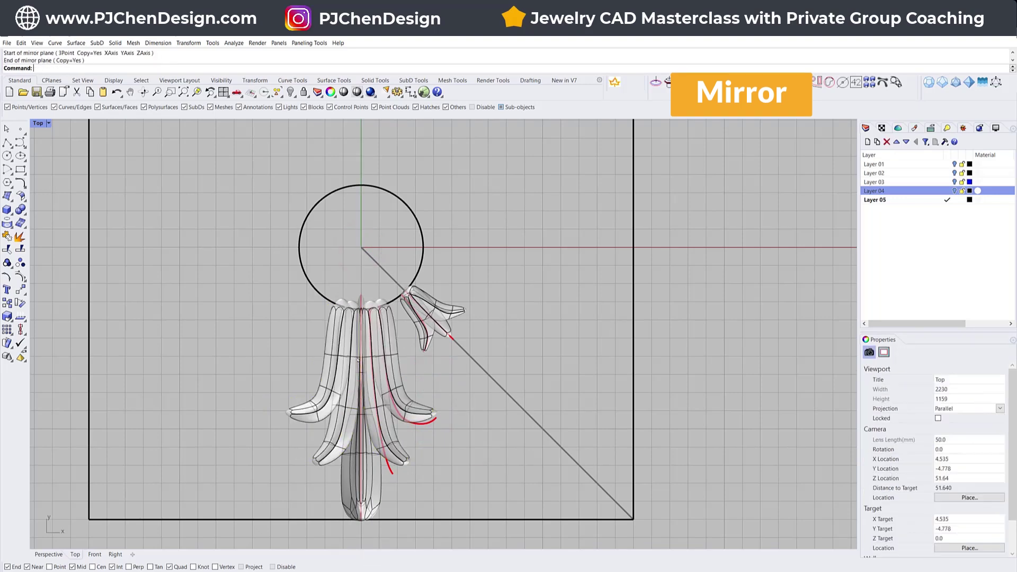
Polar array all petals of the lower arm and the diagonal cluster around origin 0 with 4 items over 360 degrees.
click(320, 404)
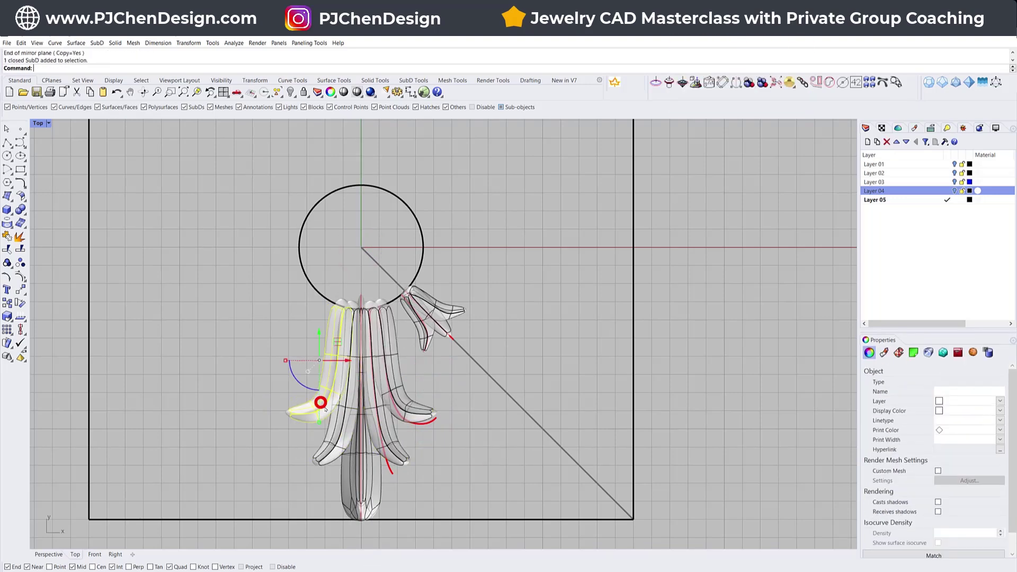
shift+click(334, 440)
shift+click(368, 475)
shift+click(395, 460)
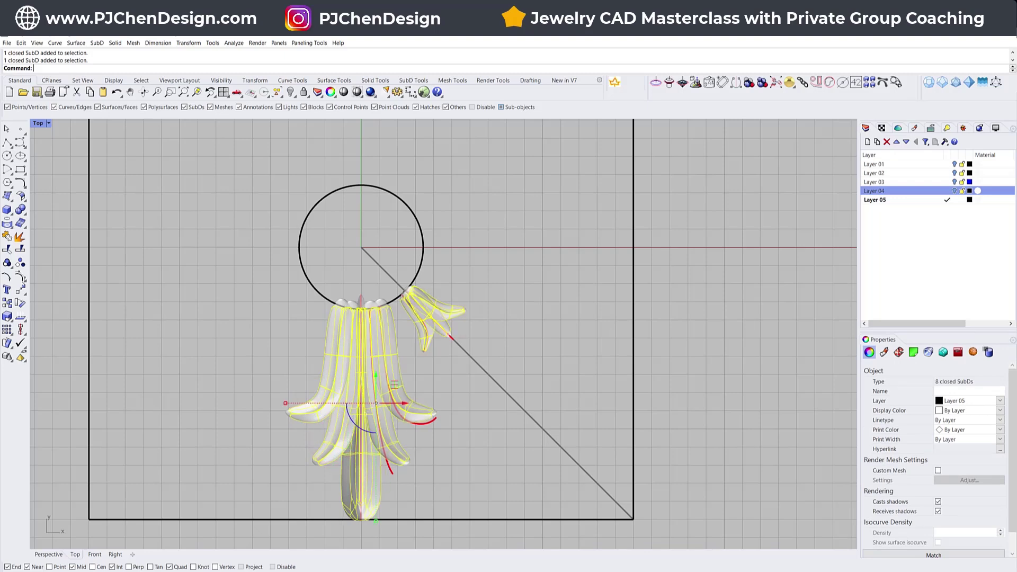
click(10, 331)
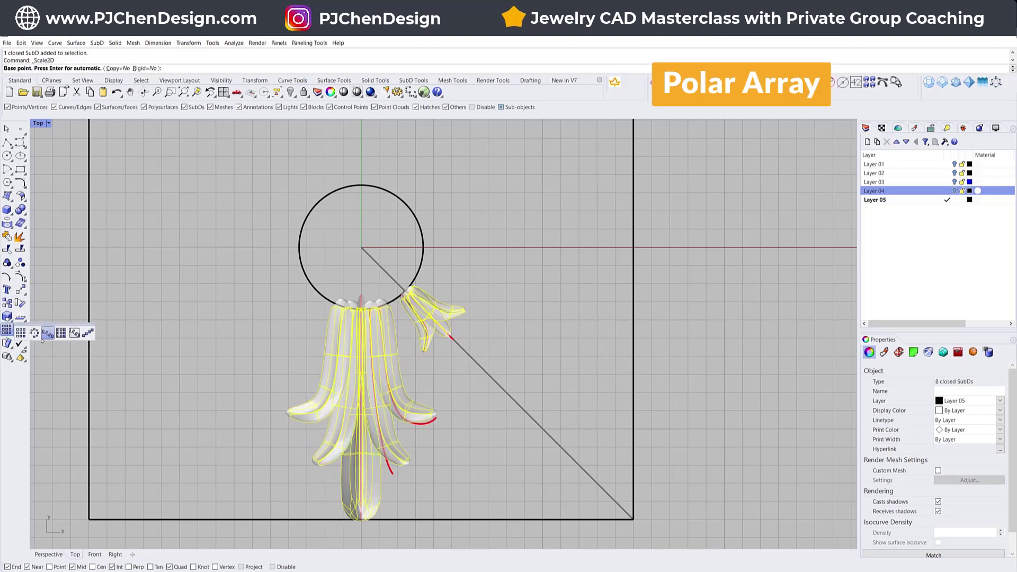
click(35, 331)
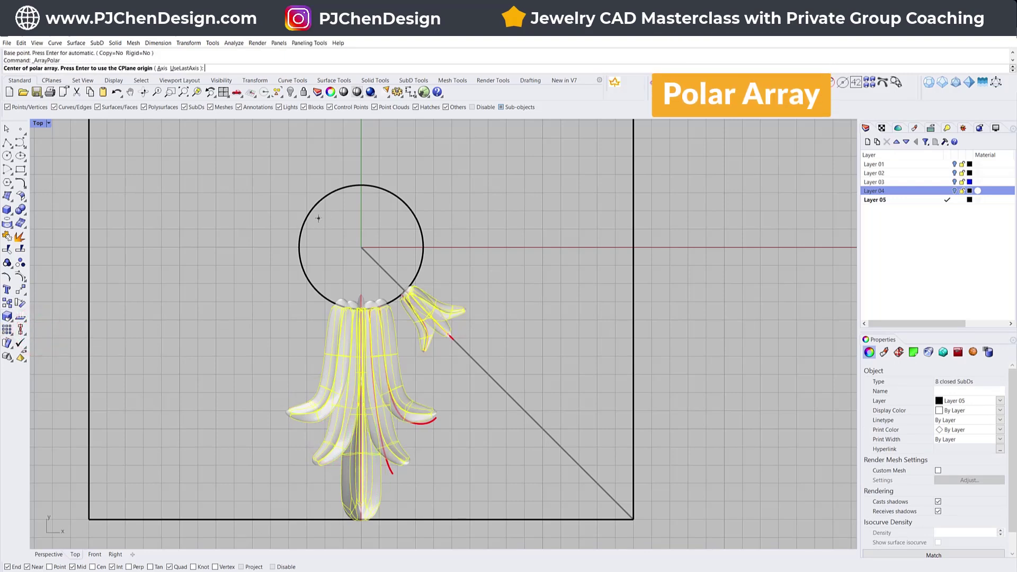
text(0)
key(Return)
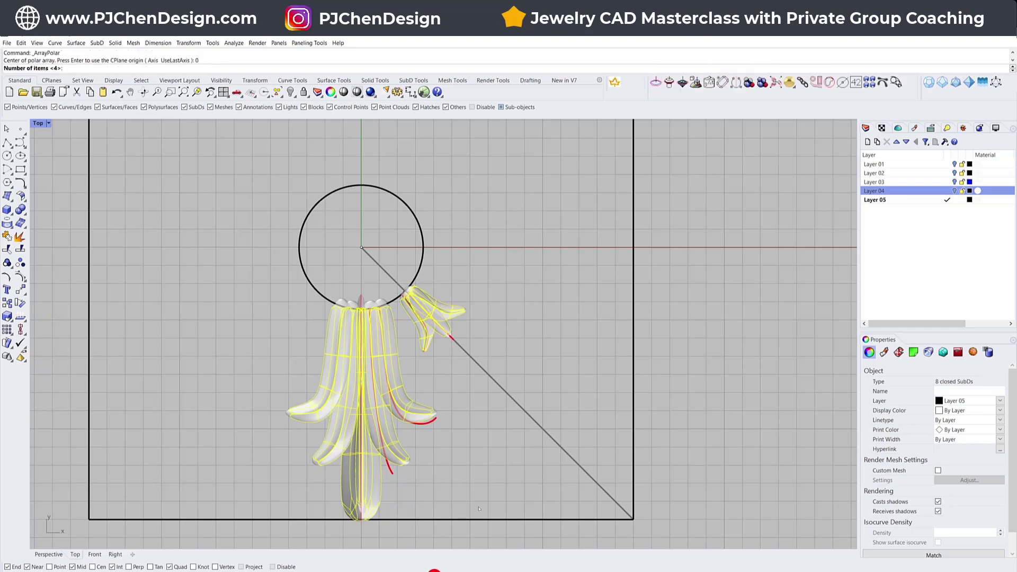
key(Return)
key(Return)
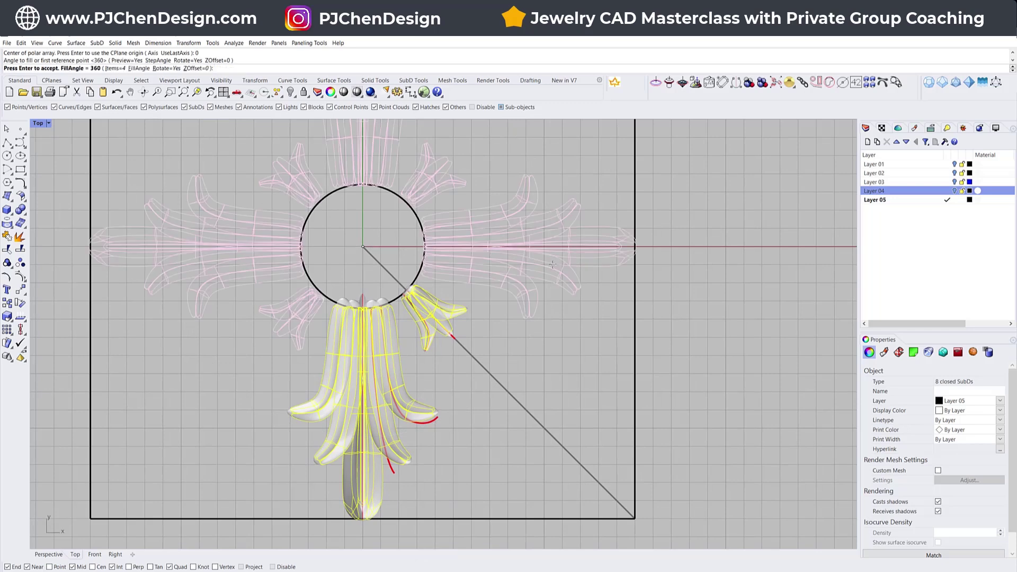
key(Return)
click(581, 363)
scroll(581, 363, down, 3)
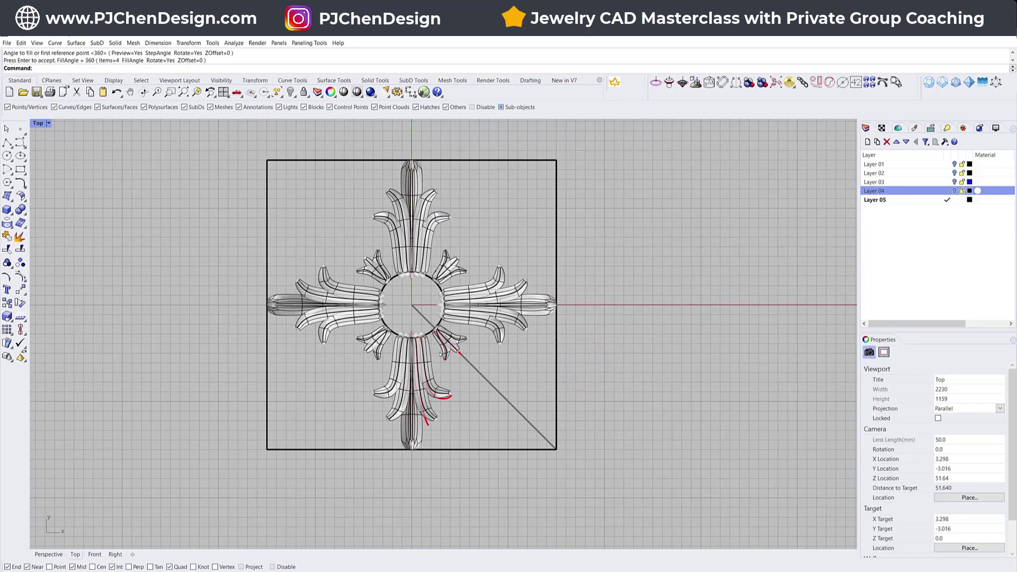
Move the two side petals of the original diagonal cluster slightly outward, away from its middle petal.
scroll(455, 342, up, 3)
click(437, 364)
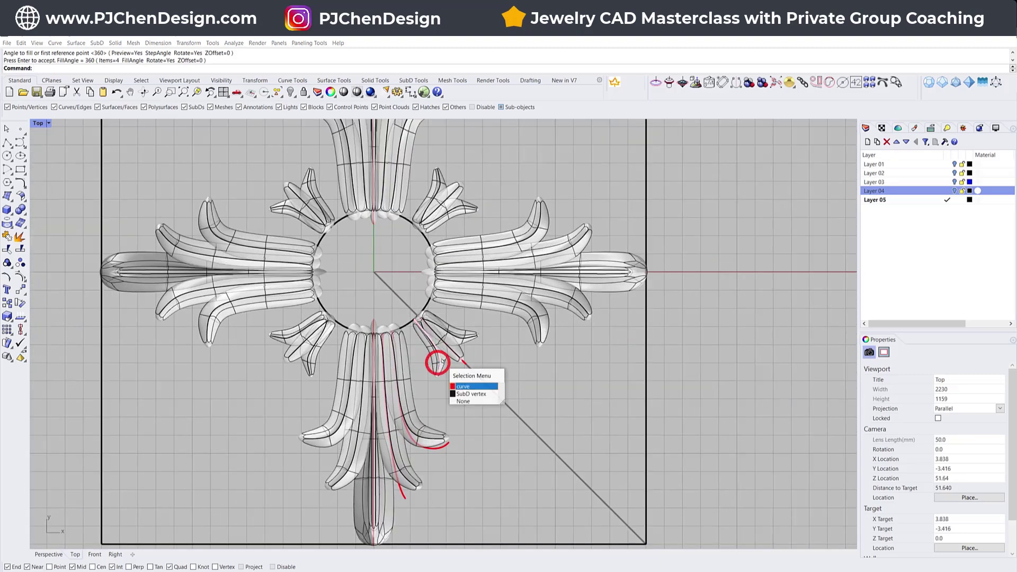
click(469, 388)
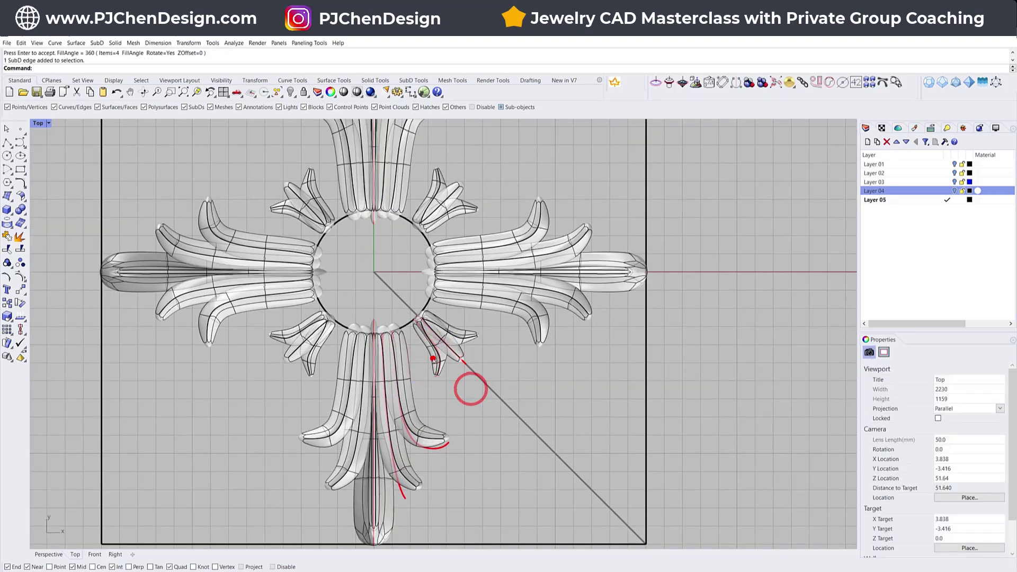
drag(431, 357, 444, 328)
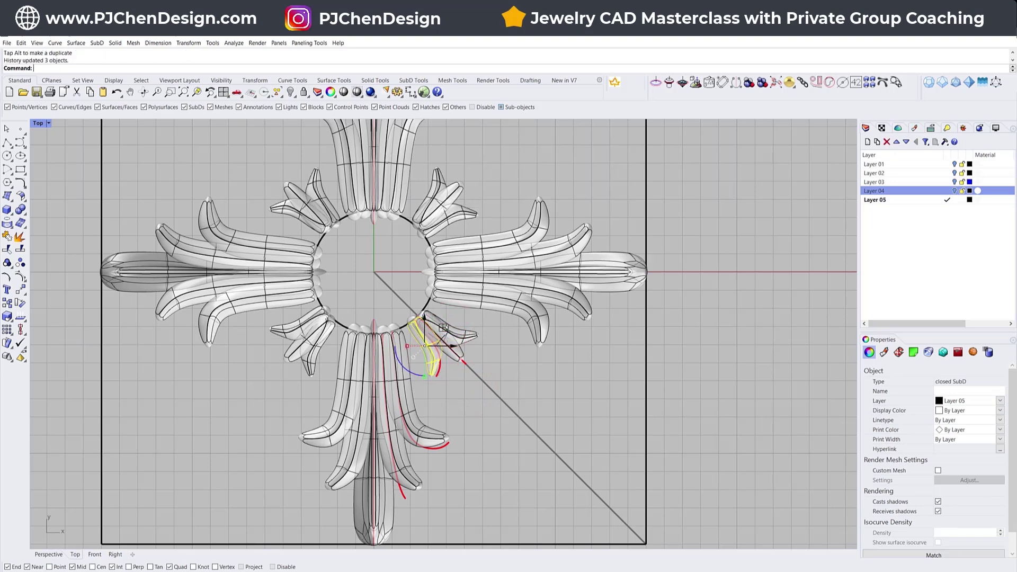
click(465, 333)
click(461, 321)
click(460, 329)
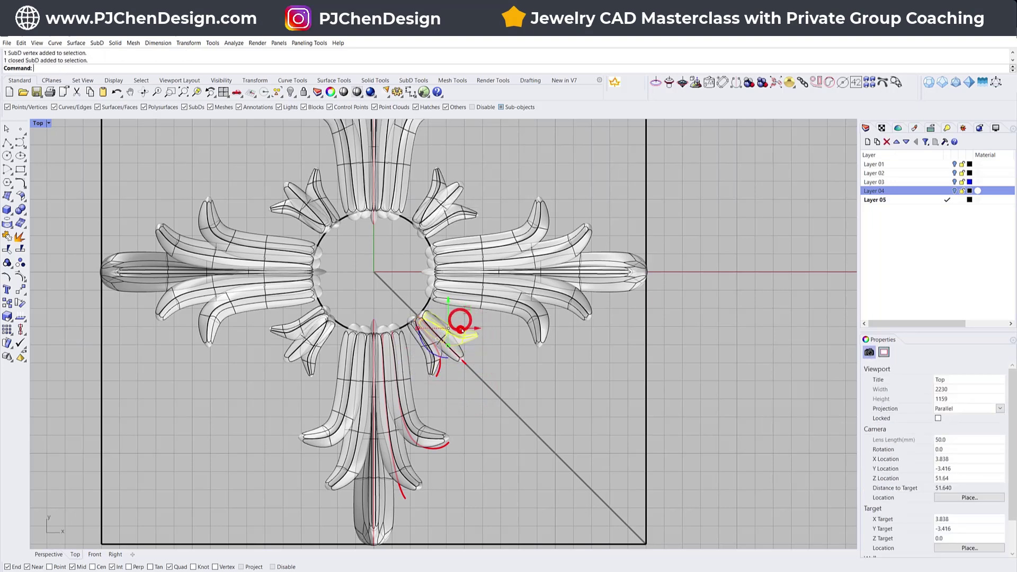
mouse_move(460, 329)
mouse_down()
mouse_move(468, 309)
mouse_move(468, 322)
mouse_up()
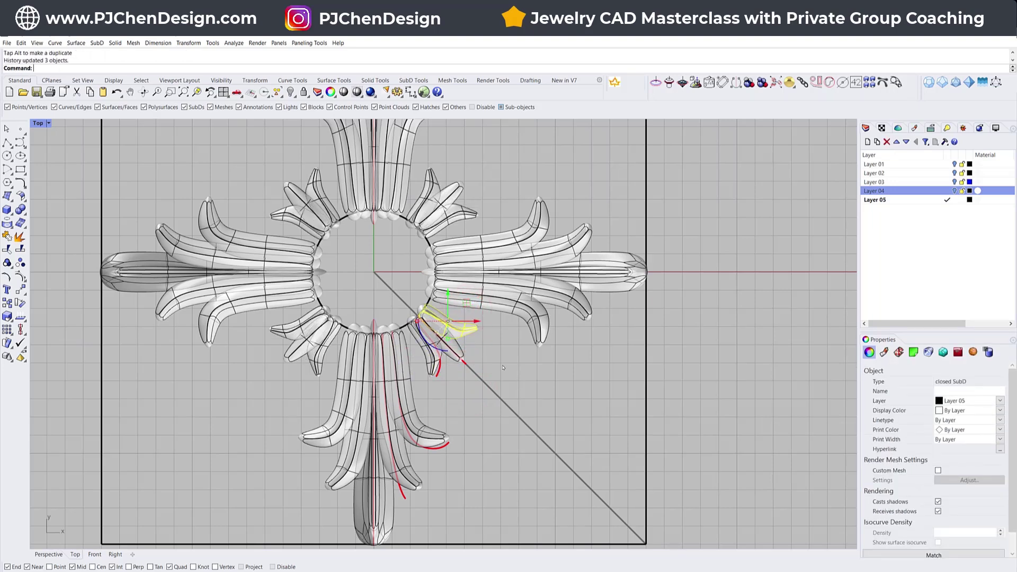
click(517, 370)
Return to the four-viewport layout and convert all the SubD petals to NURBS.
scroll(517, 369, down, 4)
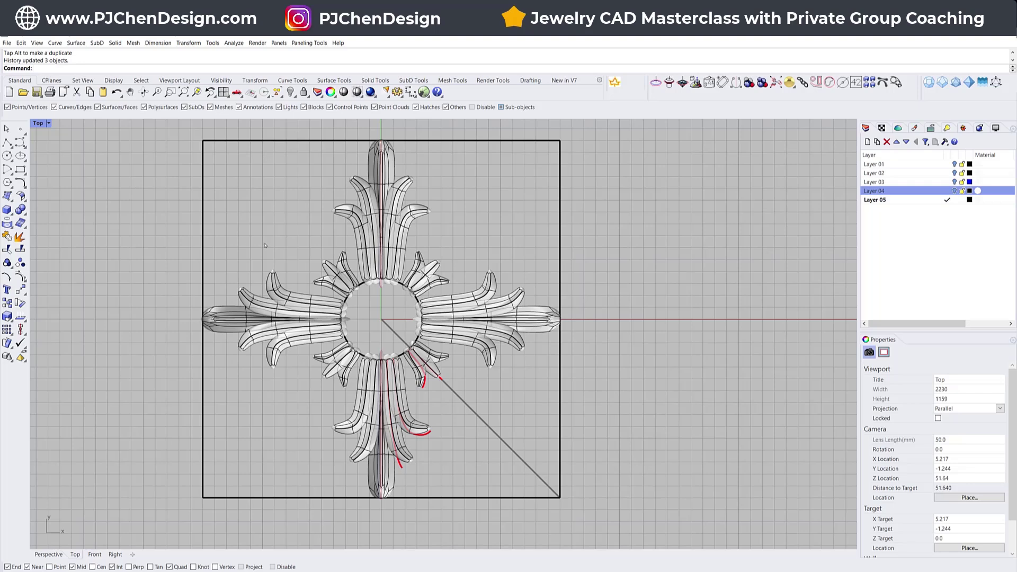
scroll(318, 286, down, 3)
scroll(370, 297, up, 1)
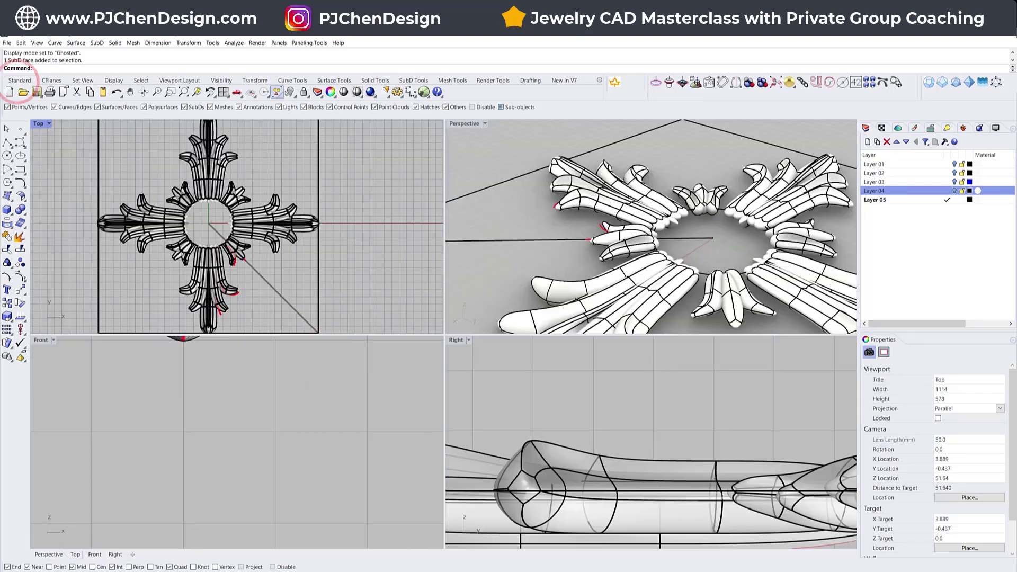
click(277, 92)
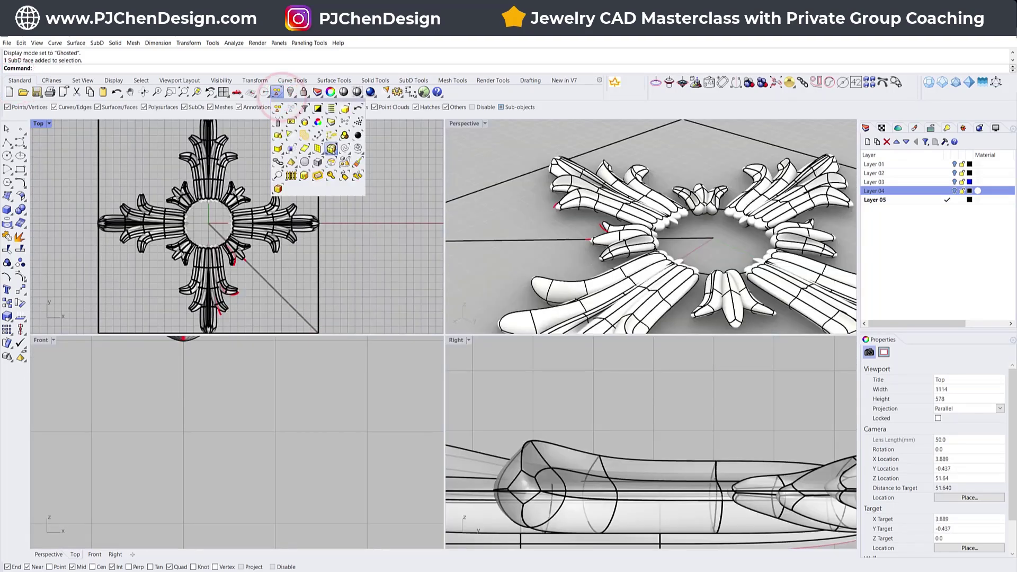
click(332, 150)
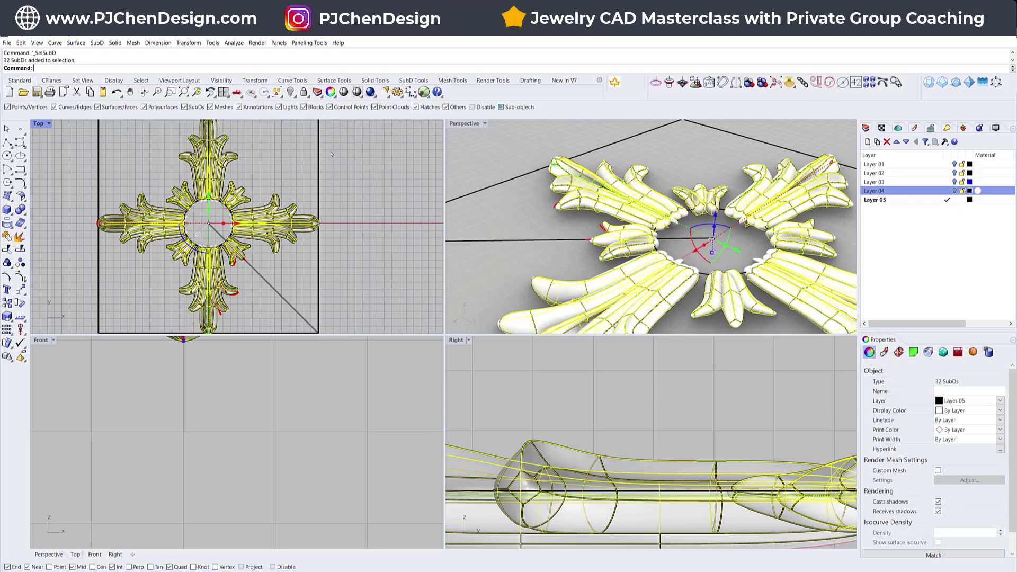
click(414, 81)
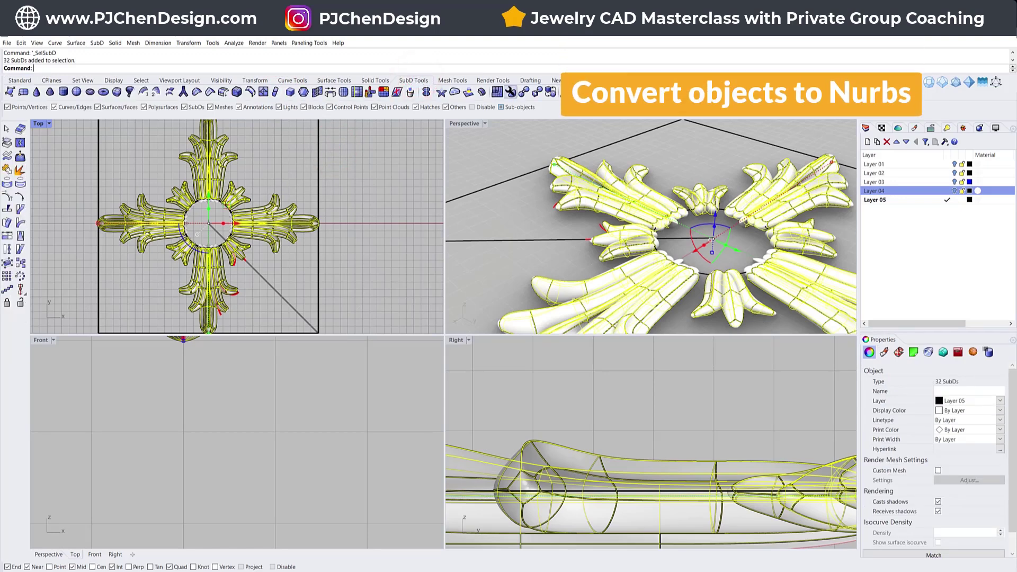
click(523, 92)
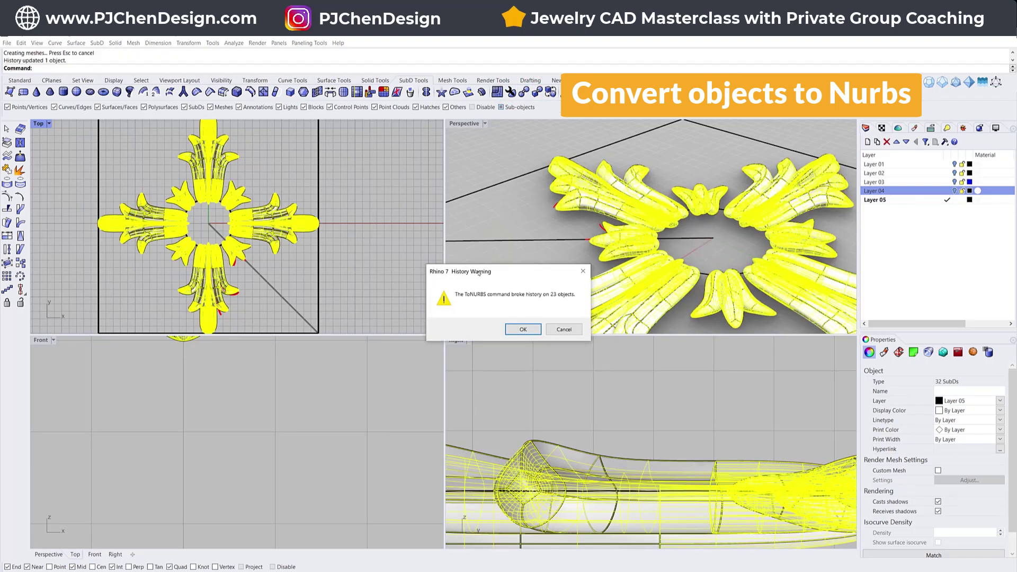
click(523, 328)
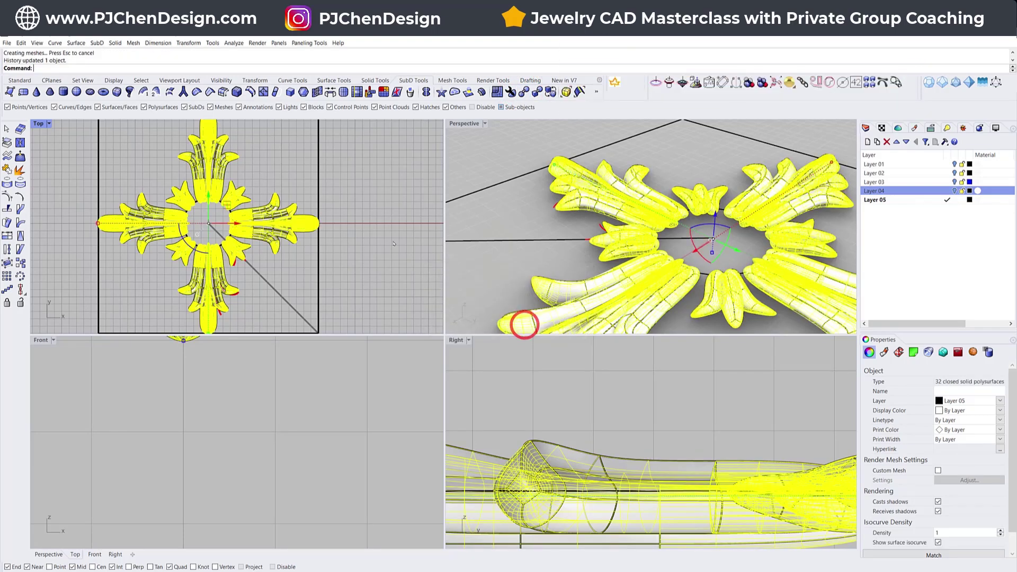
Turn off sub-object picking in the selection filter and check that the horizontal centre petal selects as a whole object.
click(344, 210)
scroll(341, 212, up, 5)
click(322, 204)
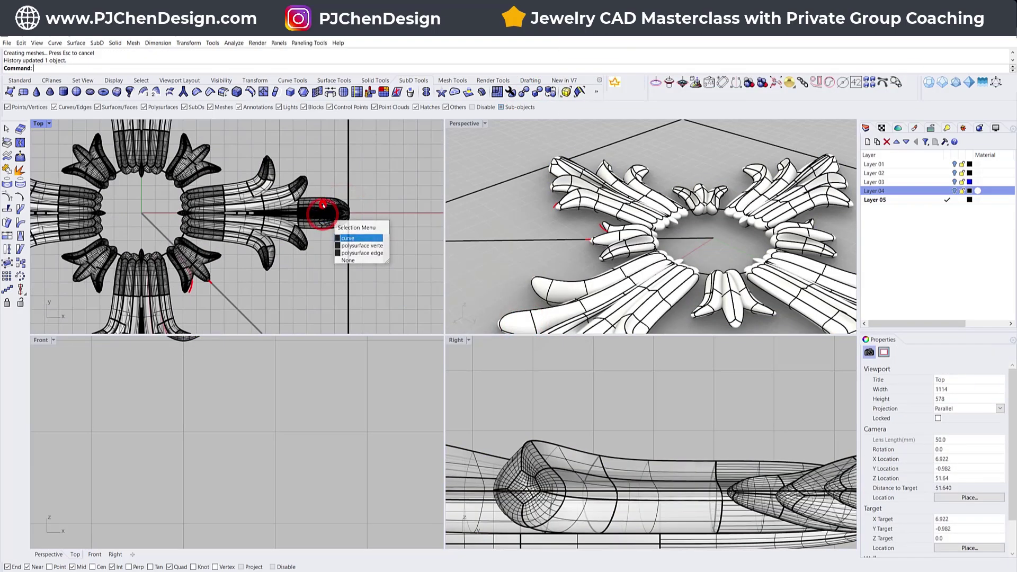
click(432, 193)
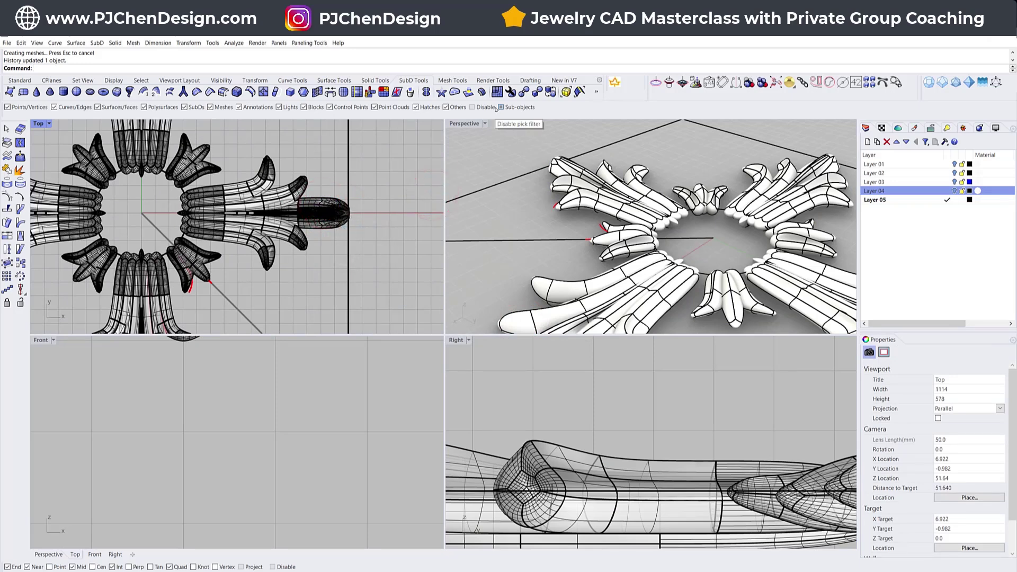
click(330, 203)
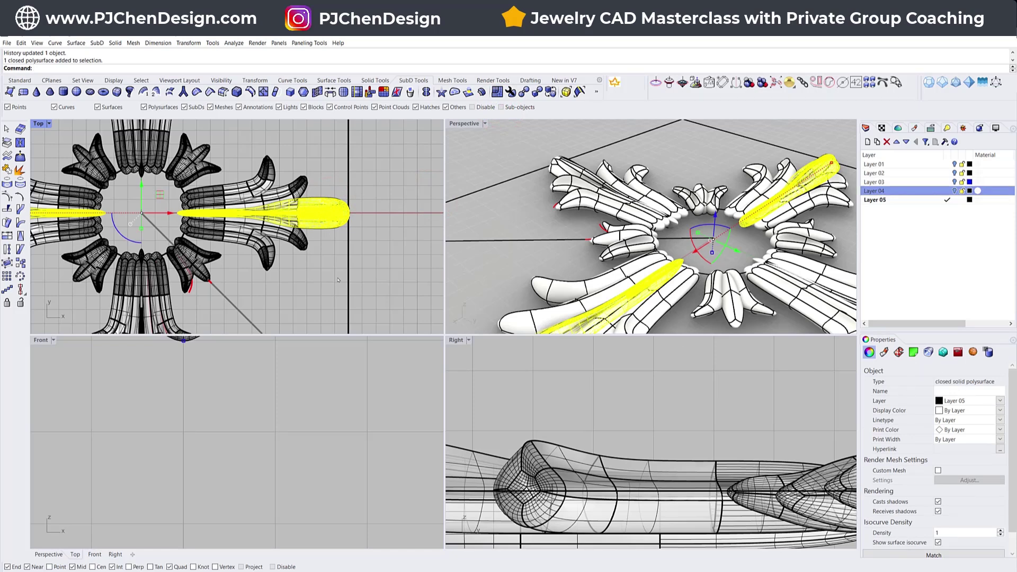
scroll(338, 280, down, 3)
click(320, 296)
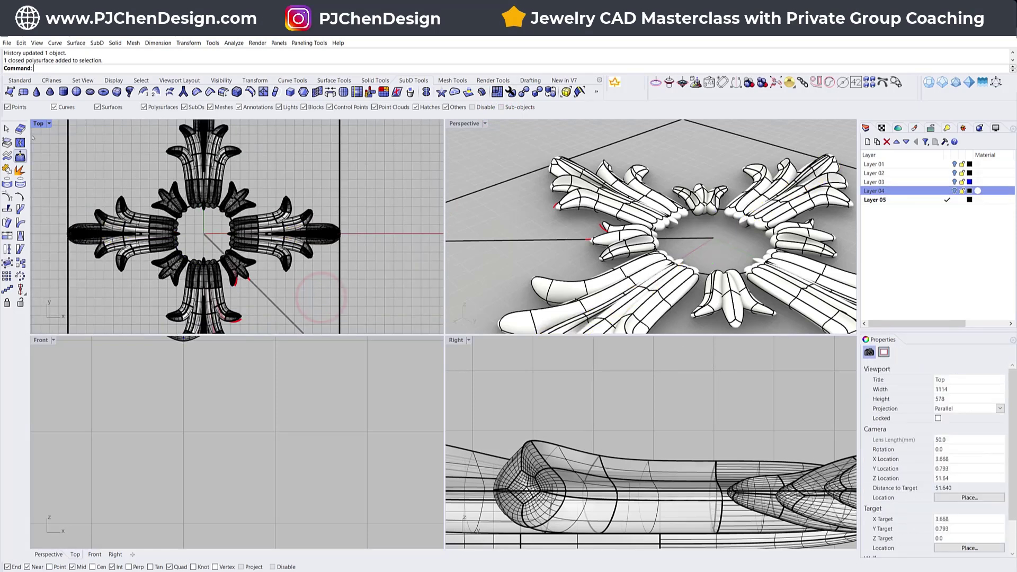
click(16, 80)
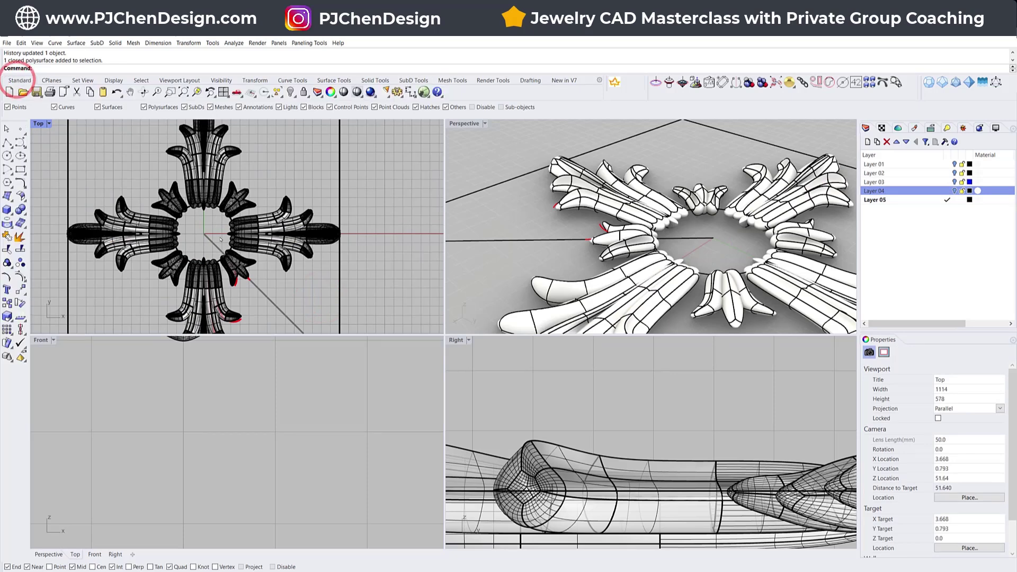
Turn off object snaps and draw a sphere centred on the pendant's origin, large enough to overlap the petals' inner ends.
scroll(225, 233, down, 4)
scroll(225, 235, up, 2)
click(10, 213)
click(46, 212)
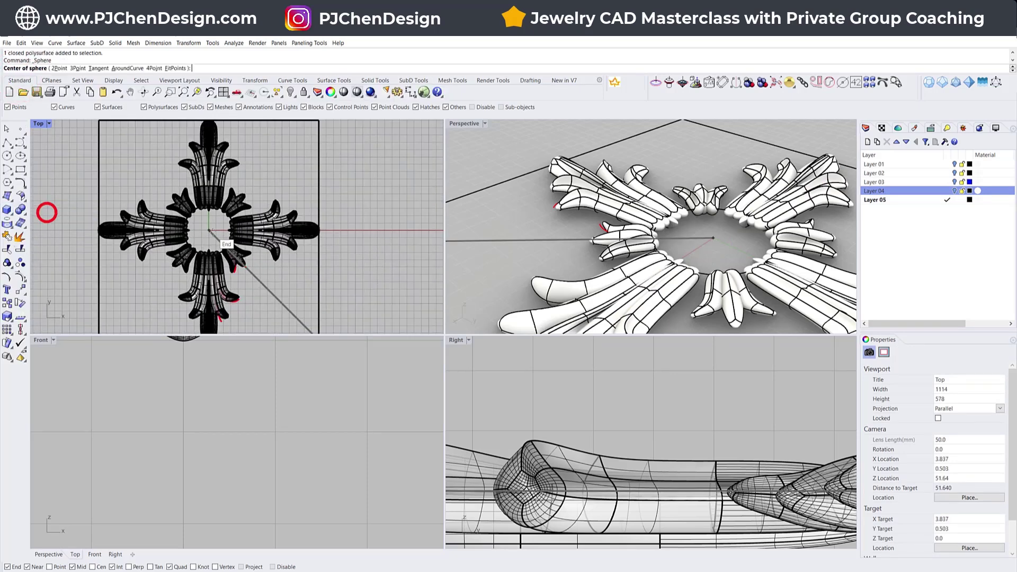
click(211, 231)
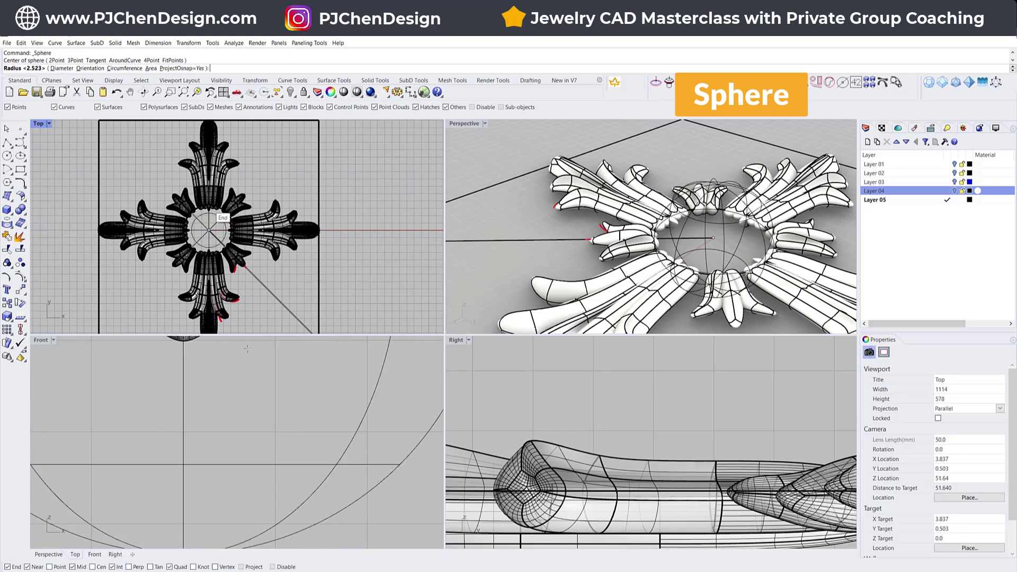
click(273, 567)
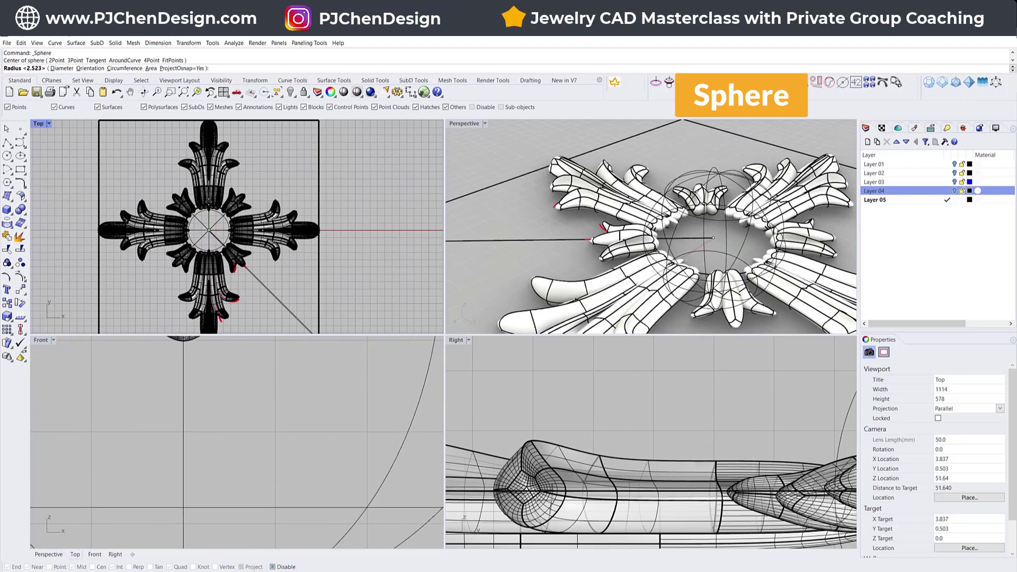
click(204, 193)
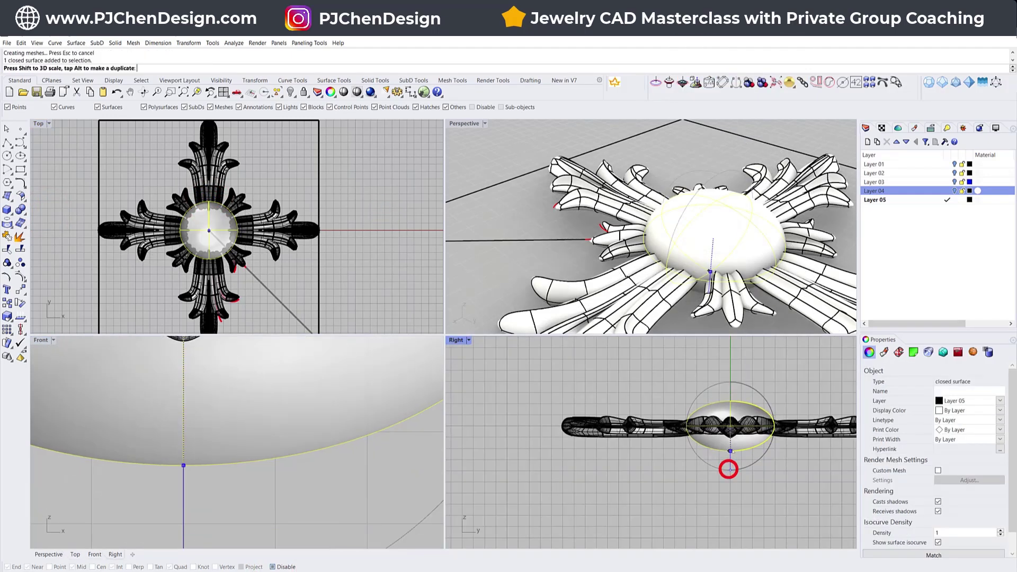
Flatten the central sphere vertically into a low dome and scale it down until it just overlaps the petals' inner ends.
drag(731, 451, 731, 446)
drag(730, 394, 730, 397)
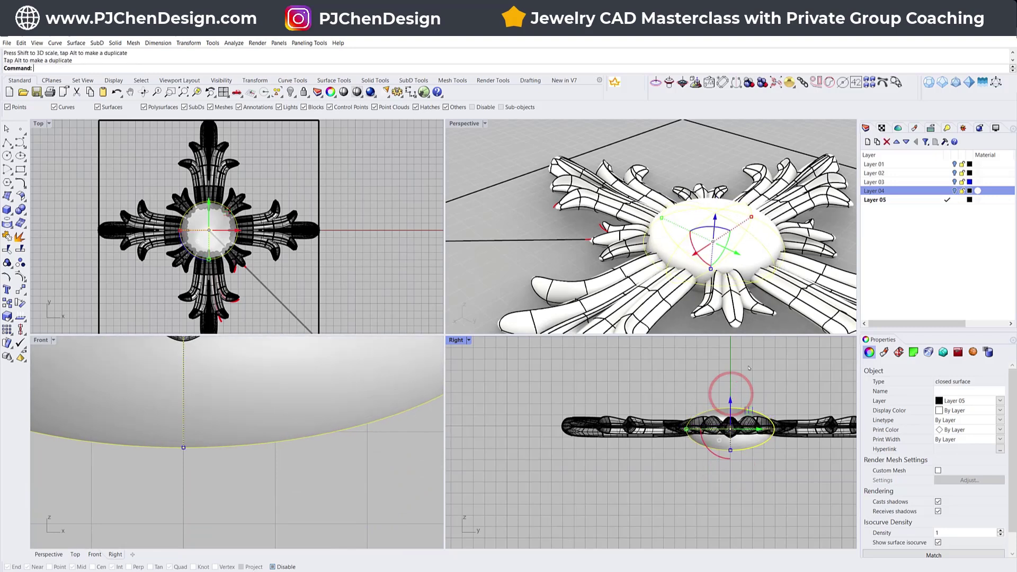
scroll(210, 229, up, 5)
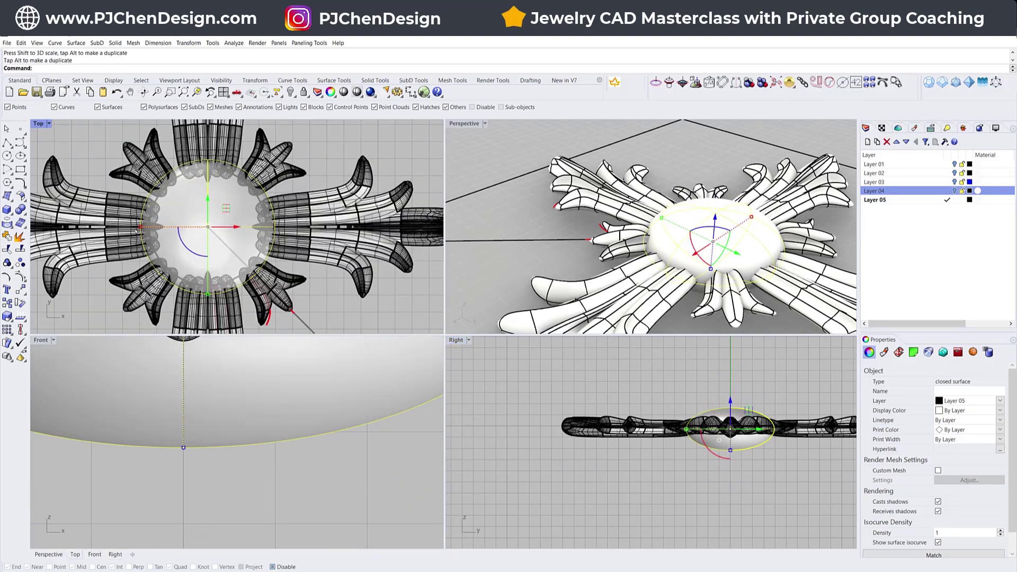
drag(138, 228, 161, 239)
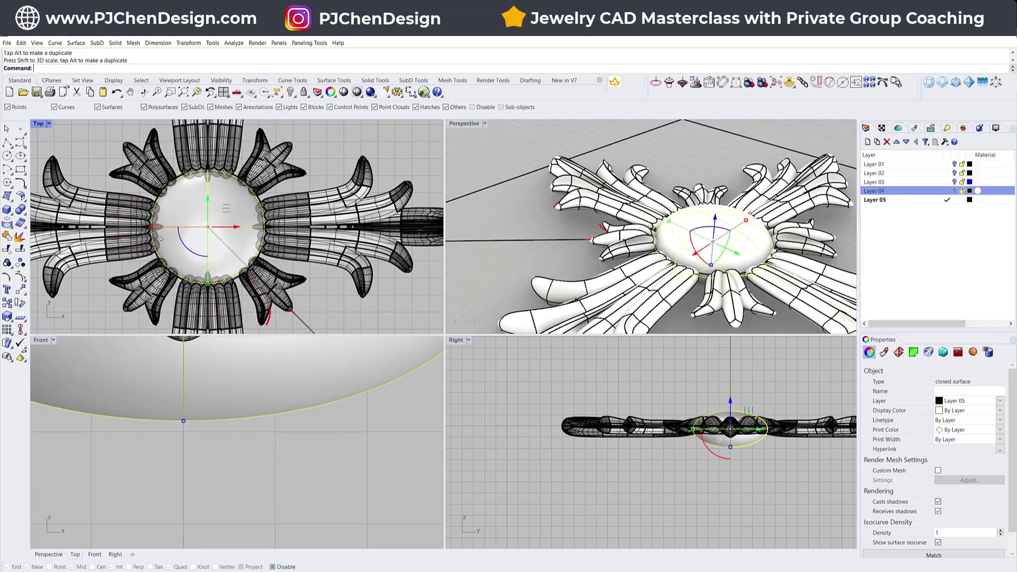
click(376, 159)
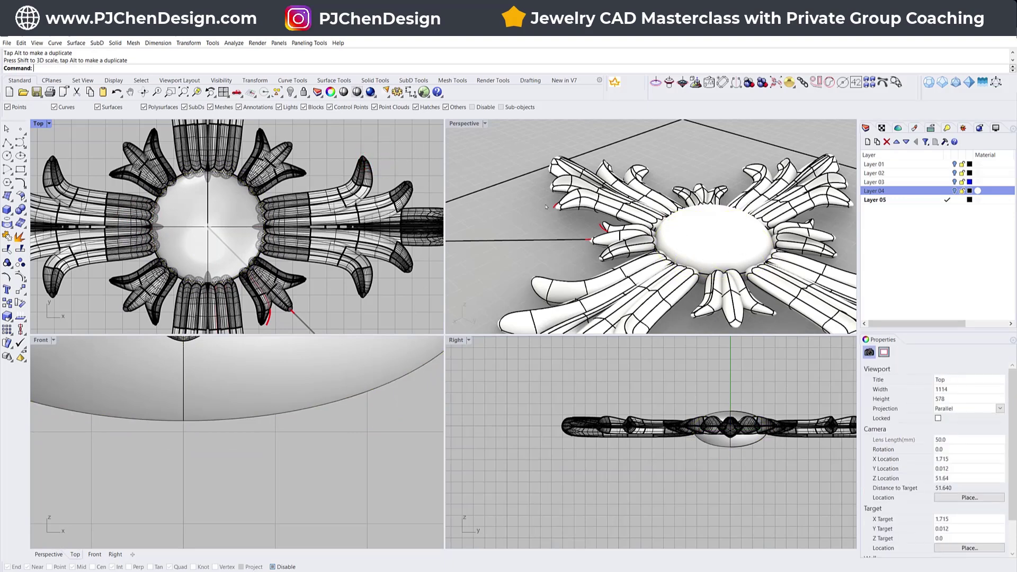
Check the flattened sphere in the Right view, then delete the square boundary curve around the pendant in the Top view.
right_drag(614, 459, 513, 439)
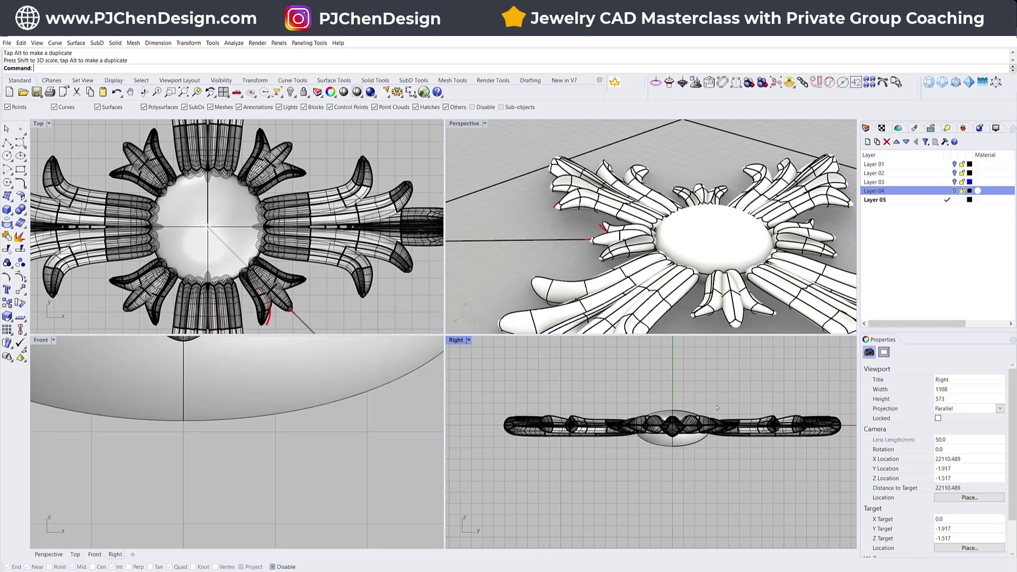
scroll(687, 442, up, 4)
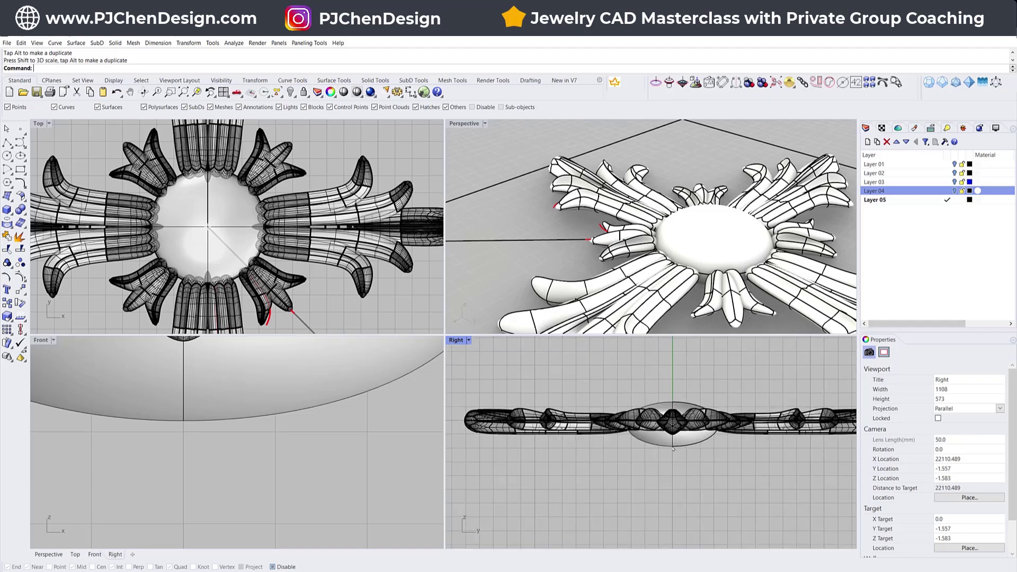
click(673, 439)
click(708, 493)
drag(688, 513, 574, 388)
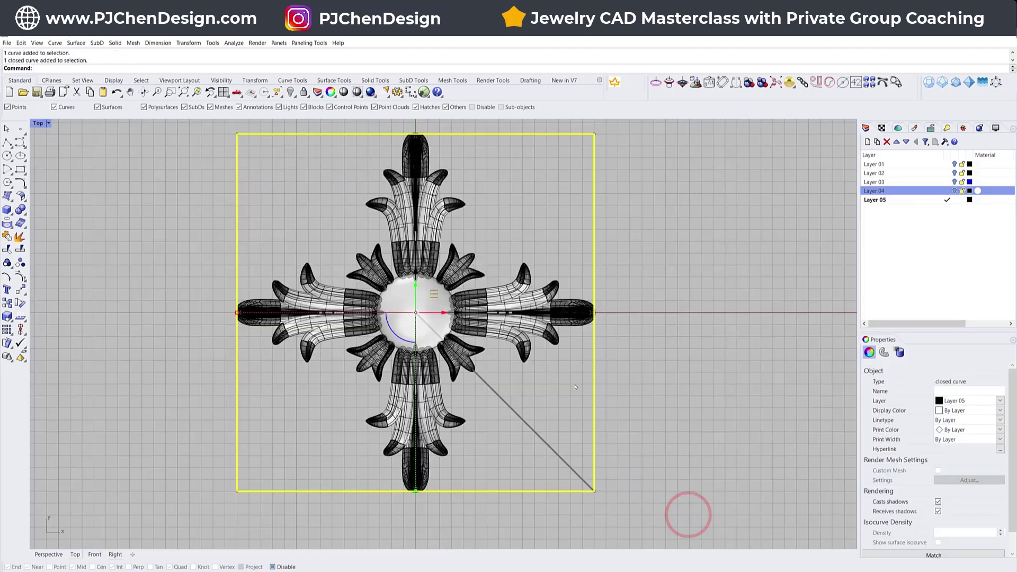
key(Delete)
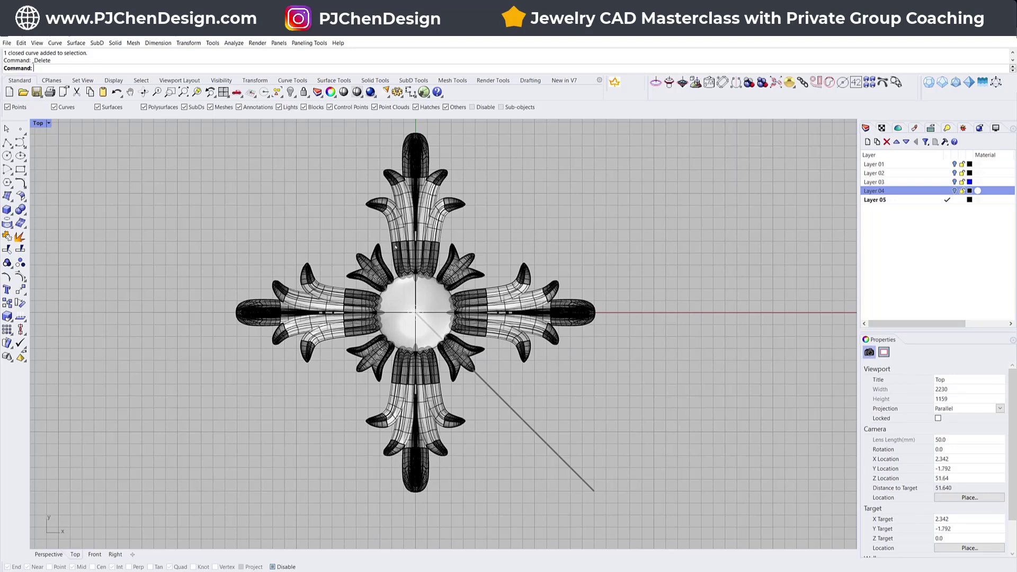
Select all surfaces and polysurfaces and Boolean union the petals with the central dome into one solid.
click(408, 221)
click(512, 216)
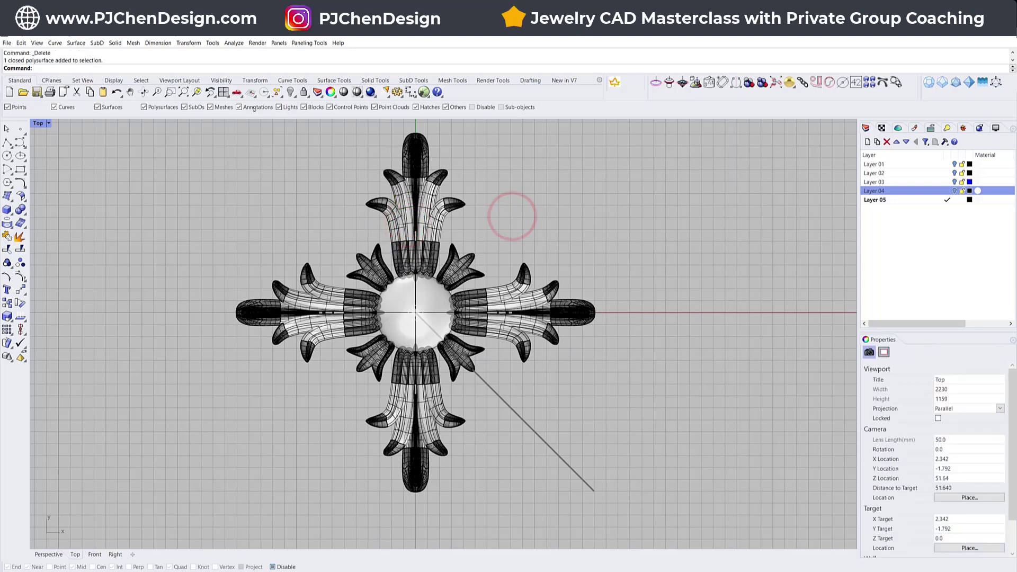
click(277, 92)
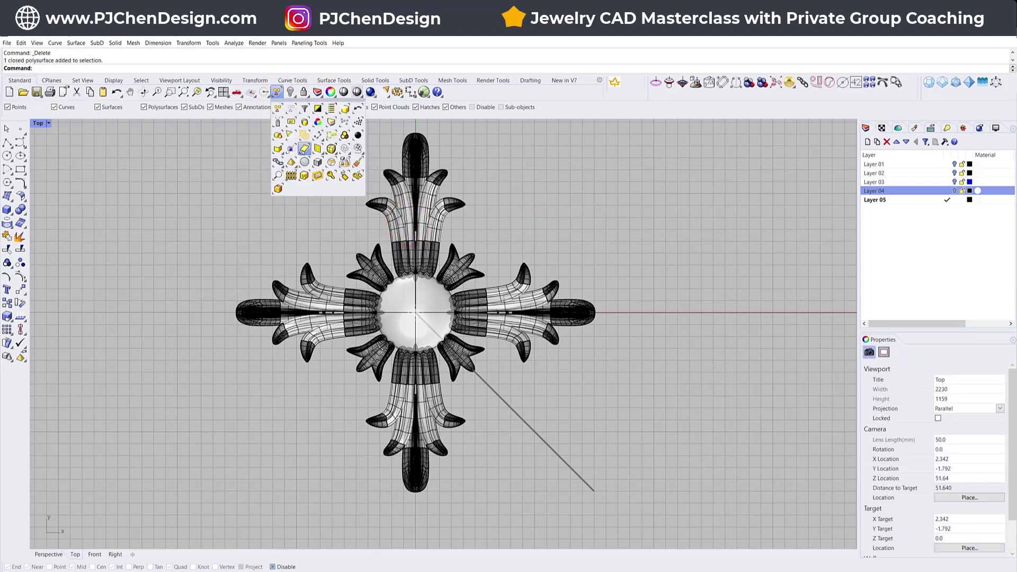
click(305, 149)
text(Mehs)
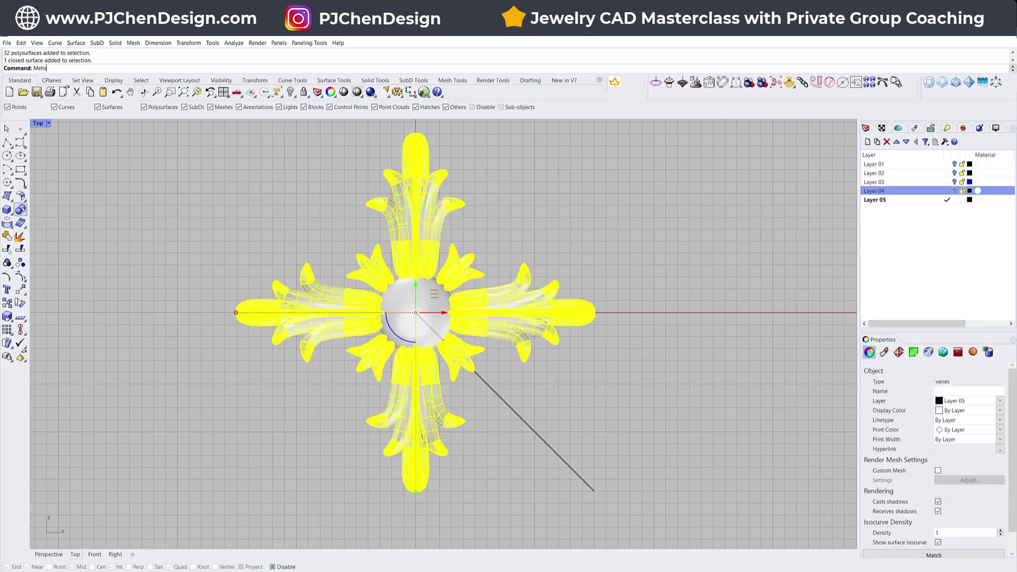
click(20, 209)
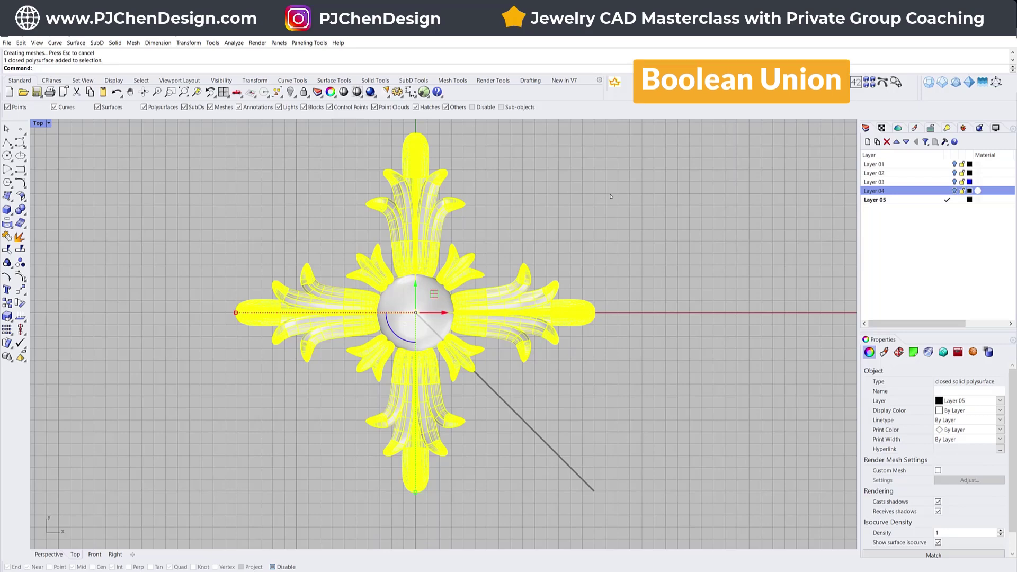
Create the united pendant's silhouette curve with MeshOutline in the Top view and return to the four-viewport layout.
text(Mesh)
key(BackSpace)
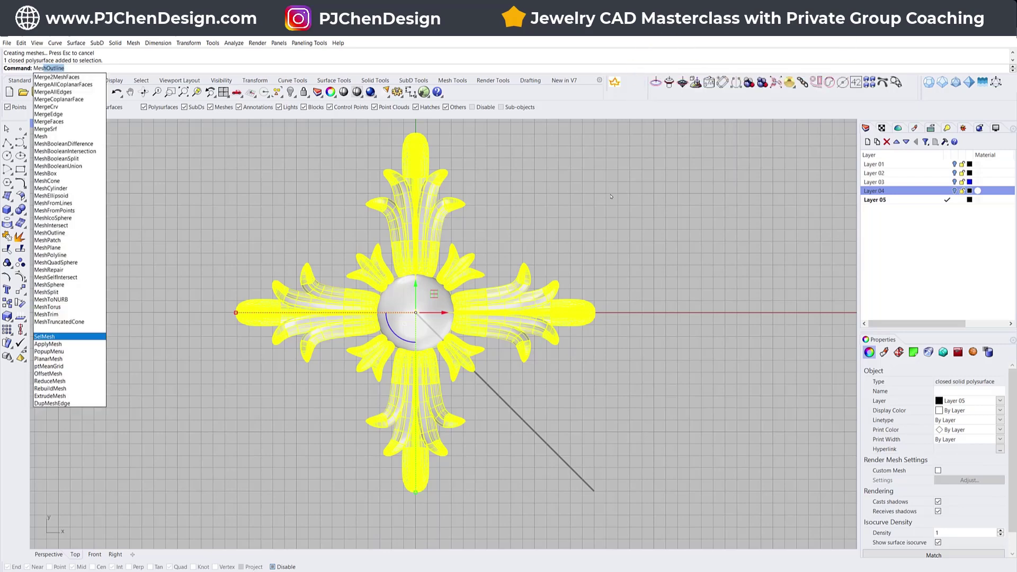
text(shOutline)
key(Return)
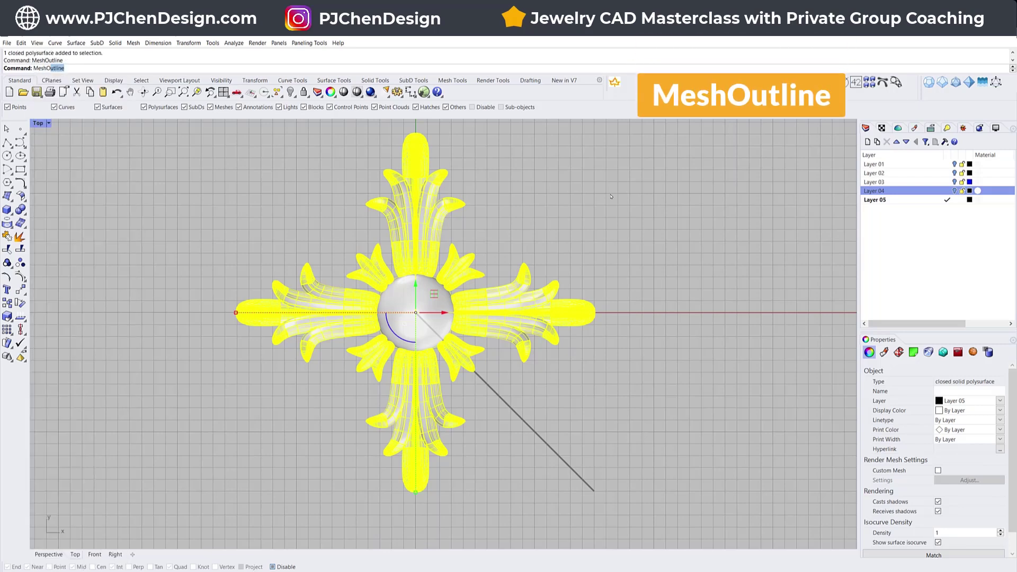
double_click(37, 123)
Extrude the pendant's outline curve straight downward as a one-sided solid, setting its depth in the Right view.
click(707, 329)
click(722, 341)
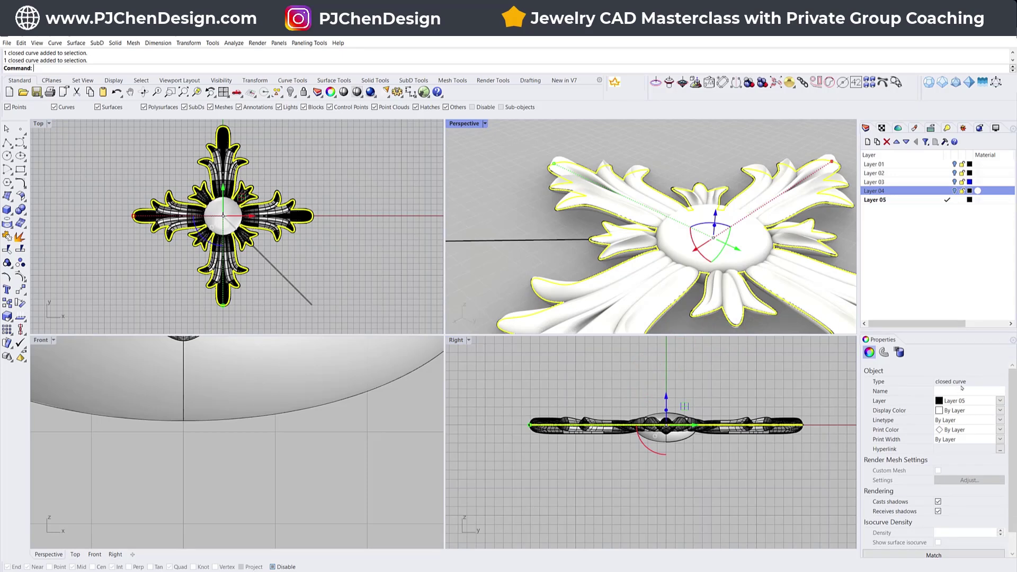
click(213, 42)
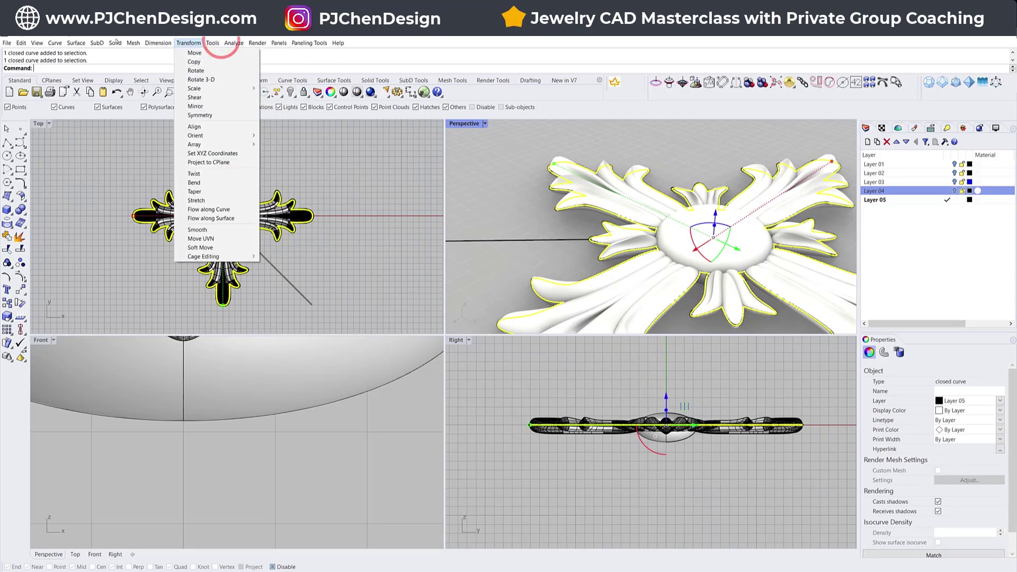
mouse_move(188, 183)
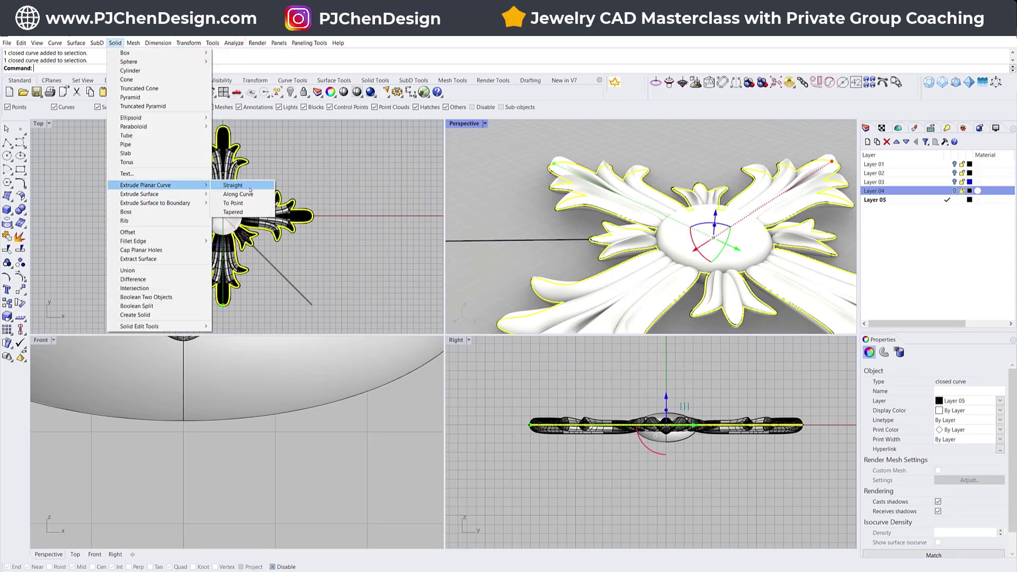
click(233, 185)
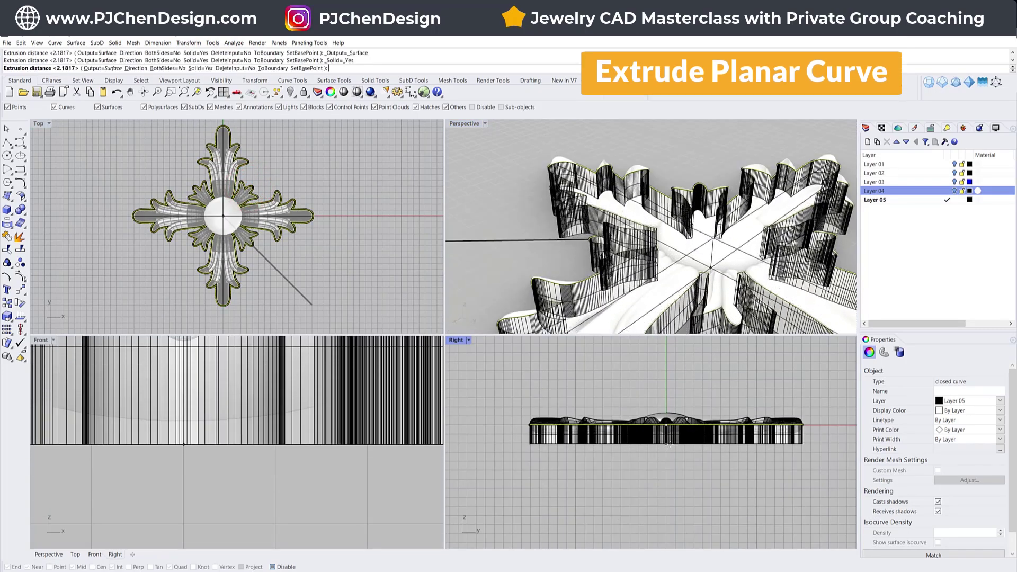
click(669, 443)
click(465, 210)
scroll(650, 270, down, 6)
right_drag(659, 297, 684, 303)
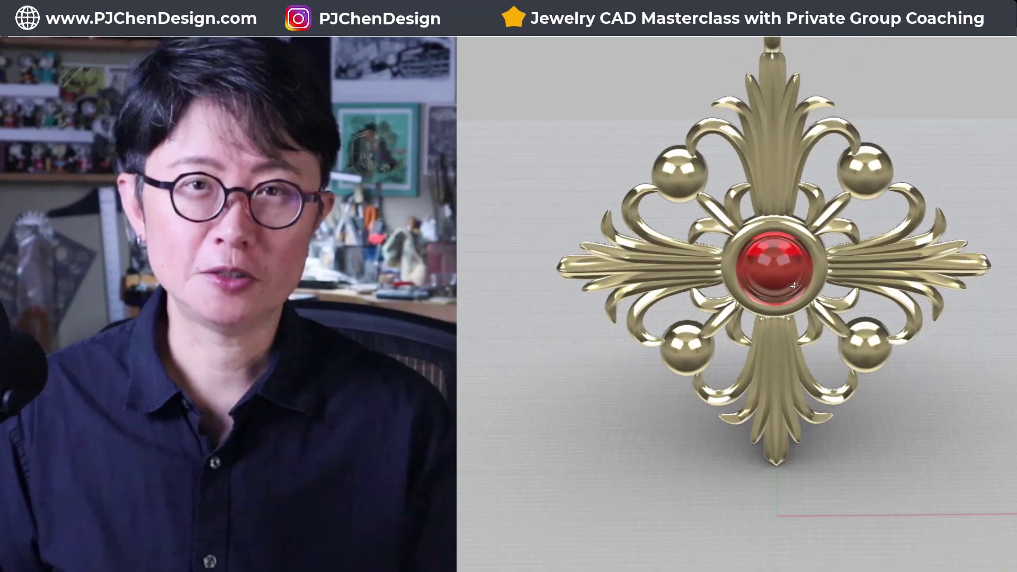
click(868, 163)
click(667, 163)
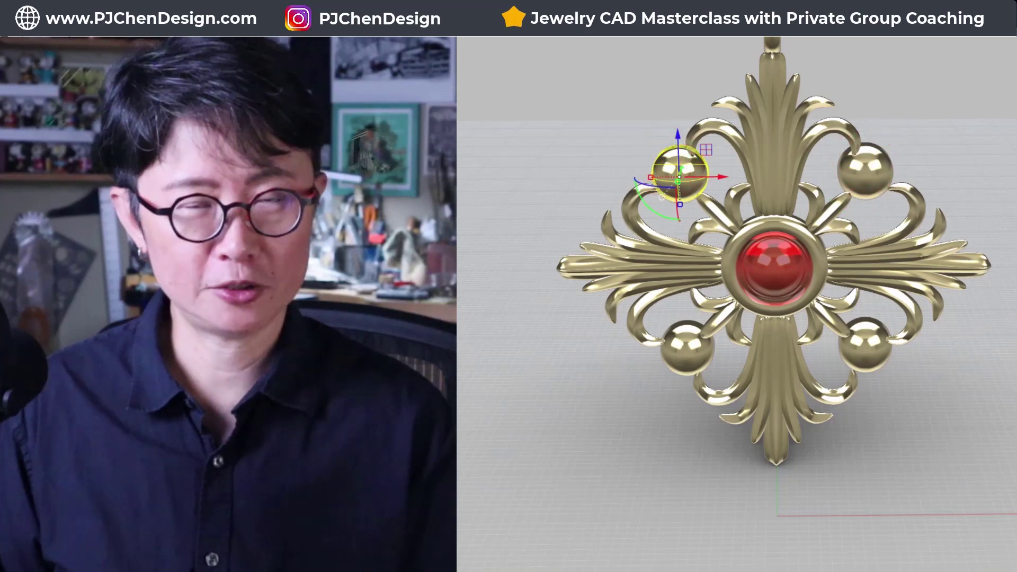
click(984, 89)
right_drag(986, 89, 982, 230)
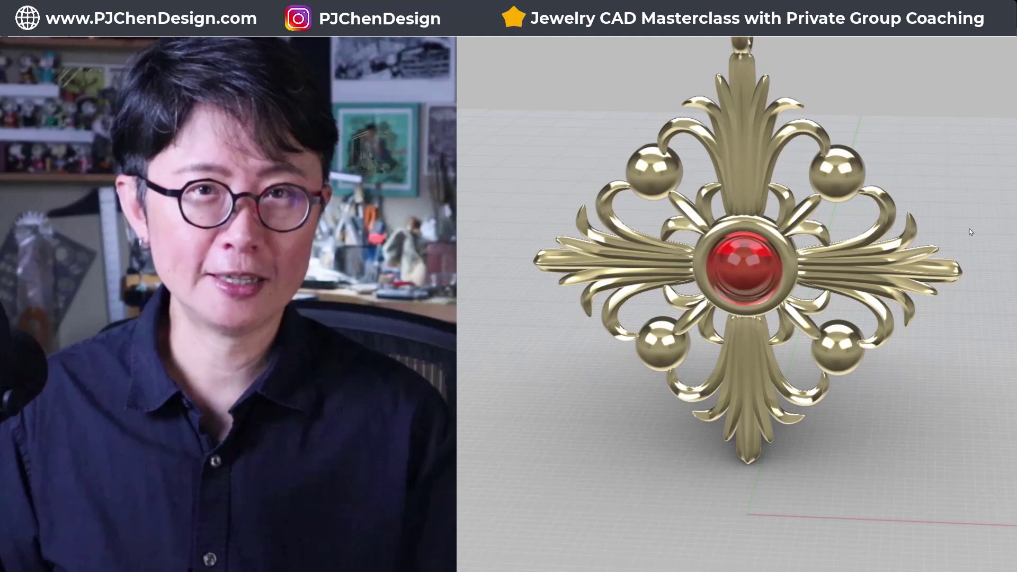